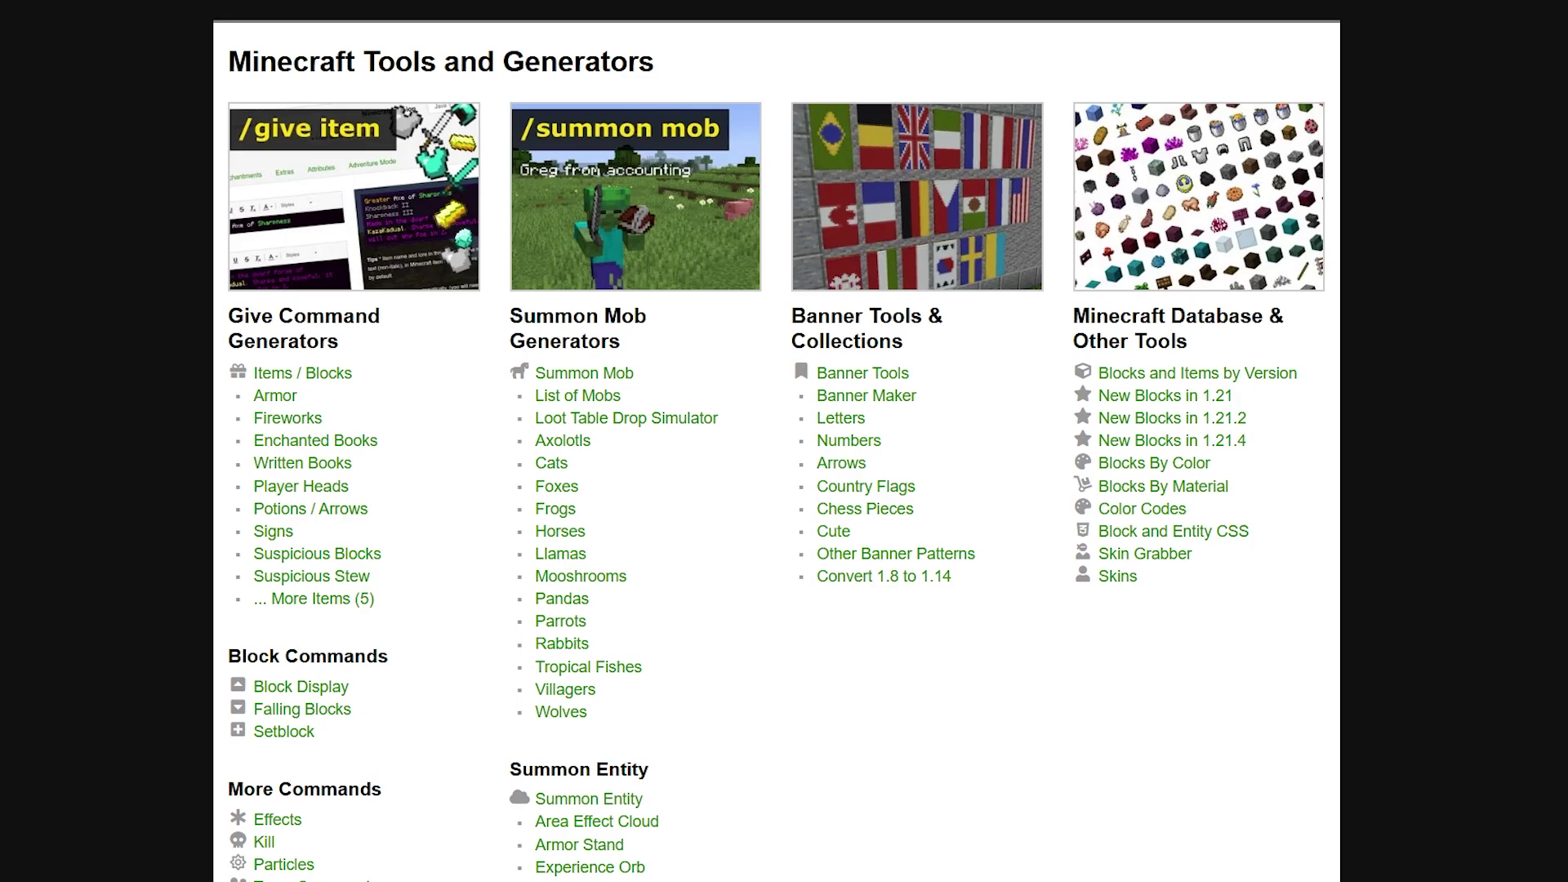
Step: Highlight the Give Command, Summon Mob, Banner Tools and Summon Entity headings on the overview
left_click_drag(229, 316, 428, 378)
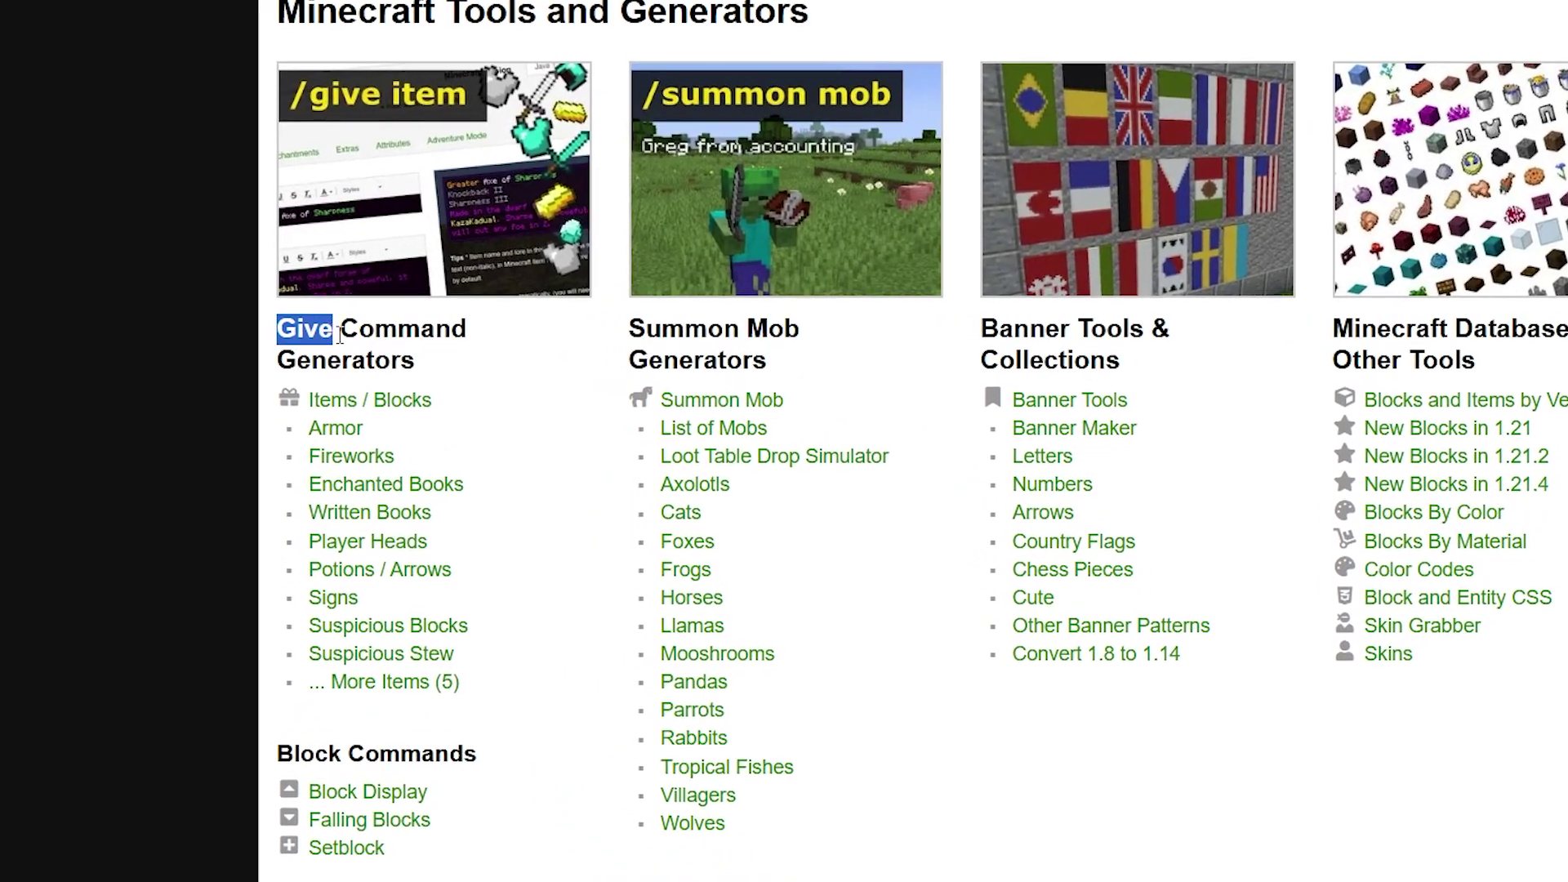
left_click(428, 379)
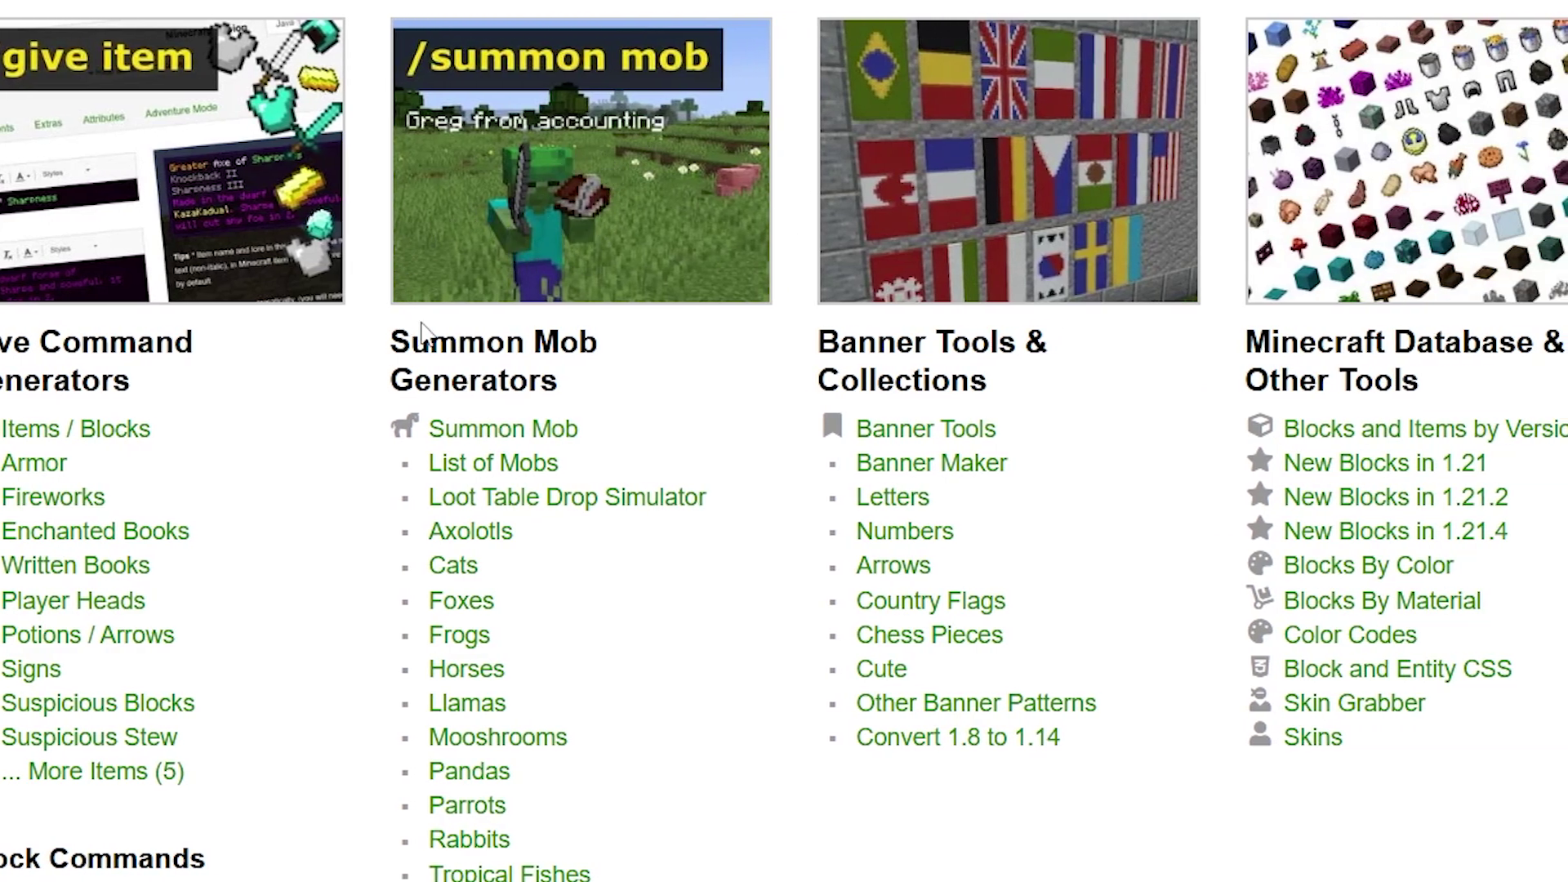
left_click_drag(393, 335, 564, 392)
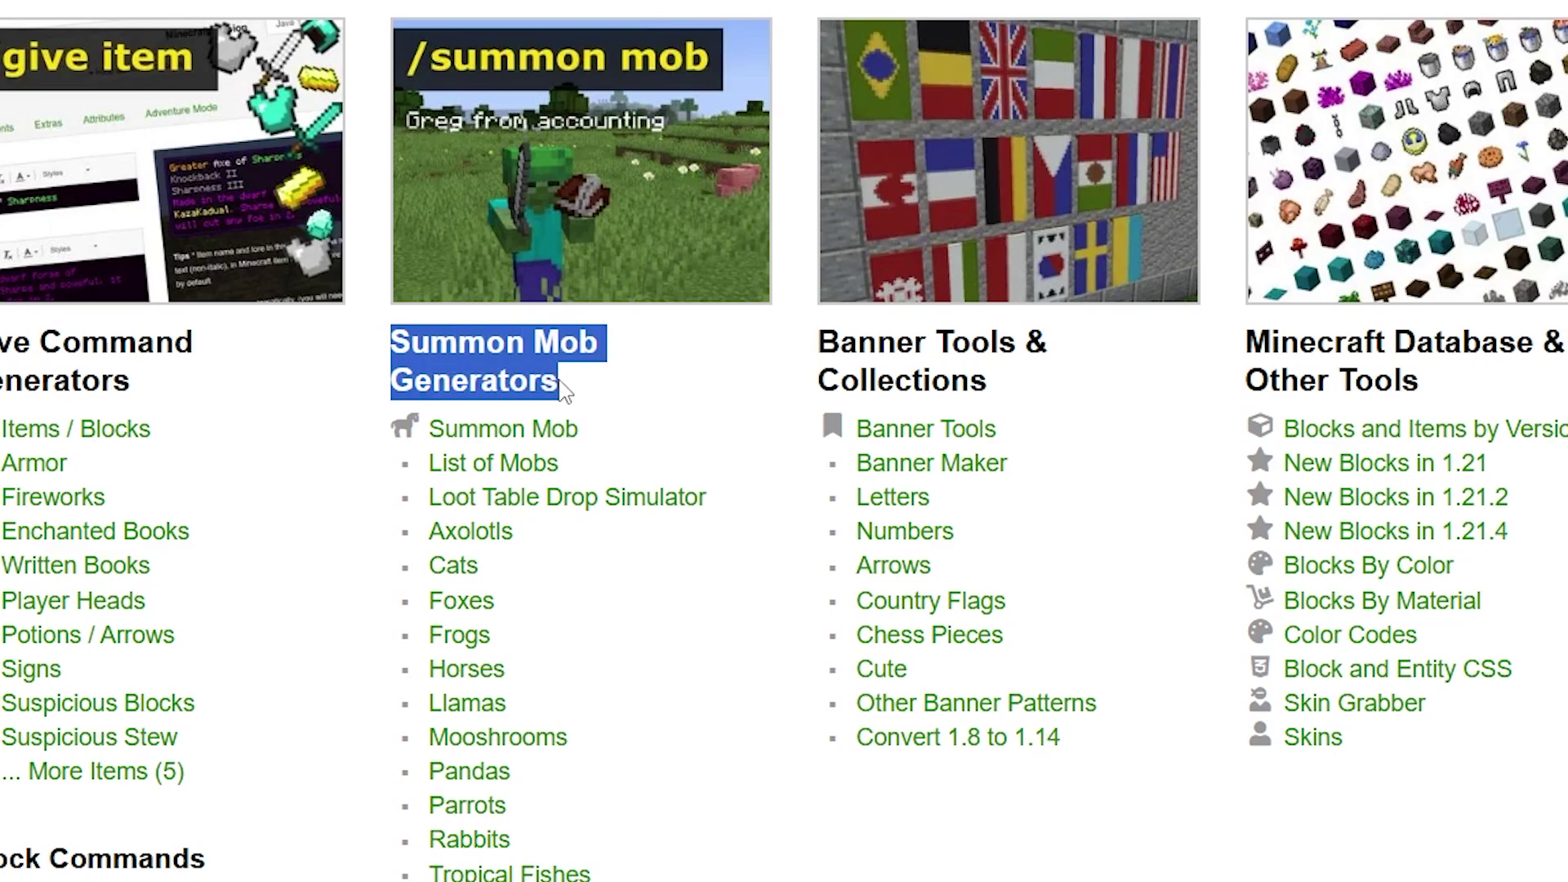
left_click(567, 388)
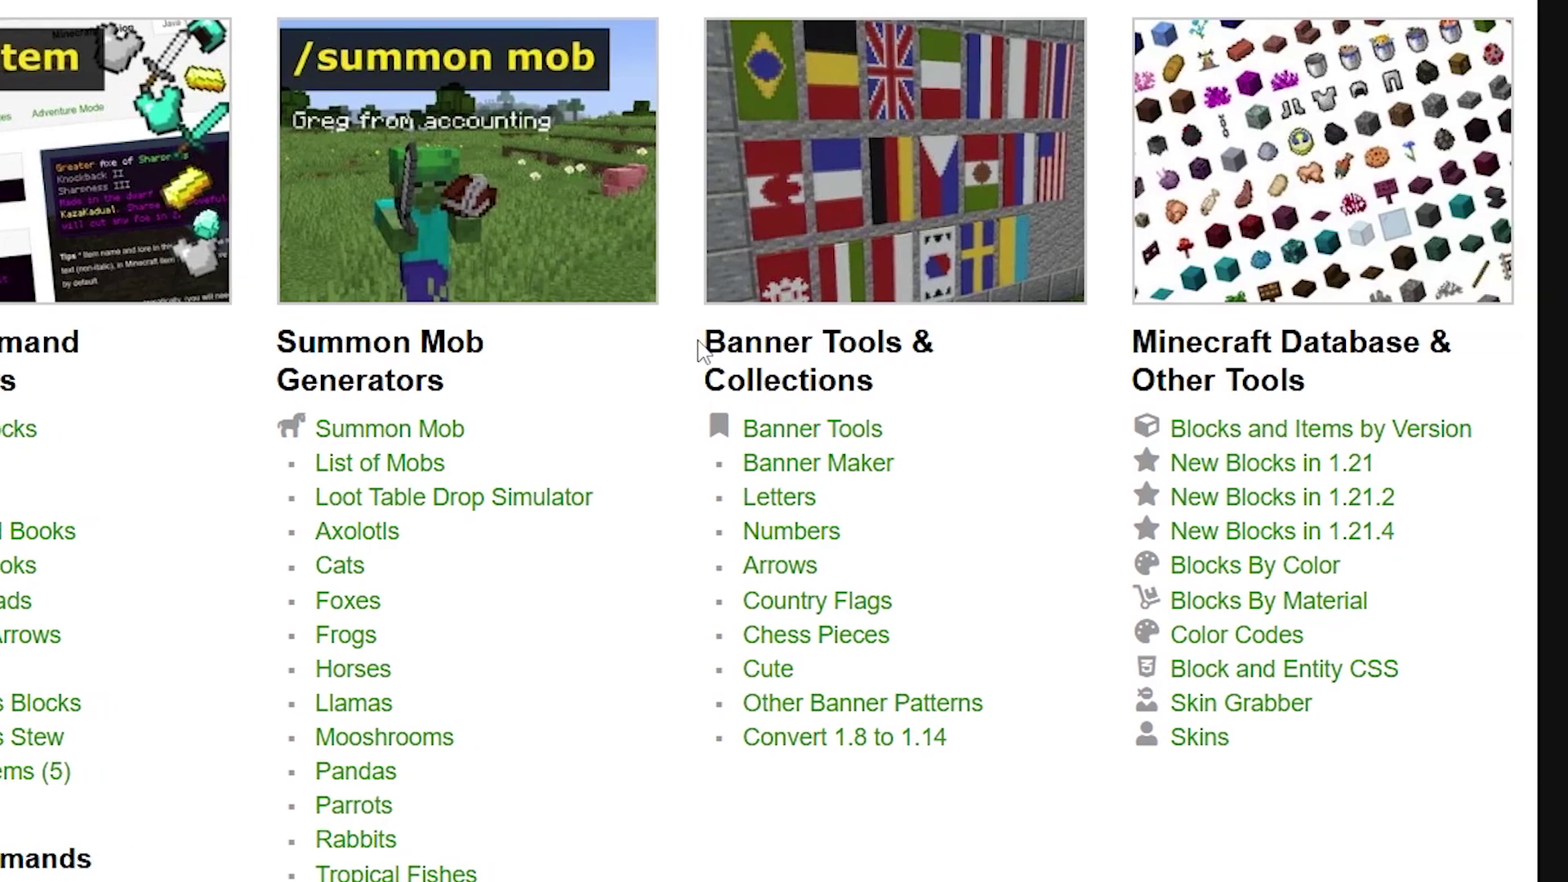
left_click_drag(818, 343, 1017, 348)
mouse_move(537, 347)
left_mouse_down()
mouse_move(561, 395)
mouse_move(545, 346)
left_mouse_up()
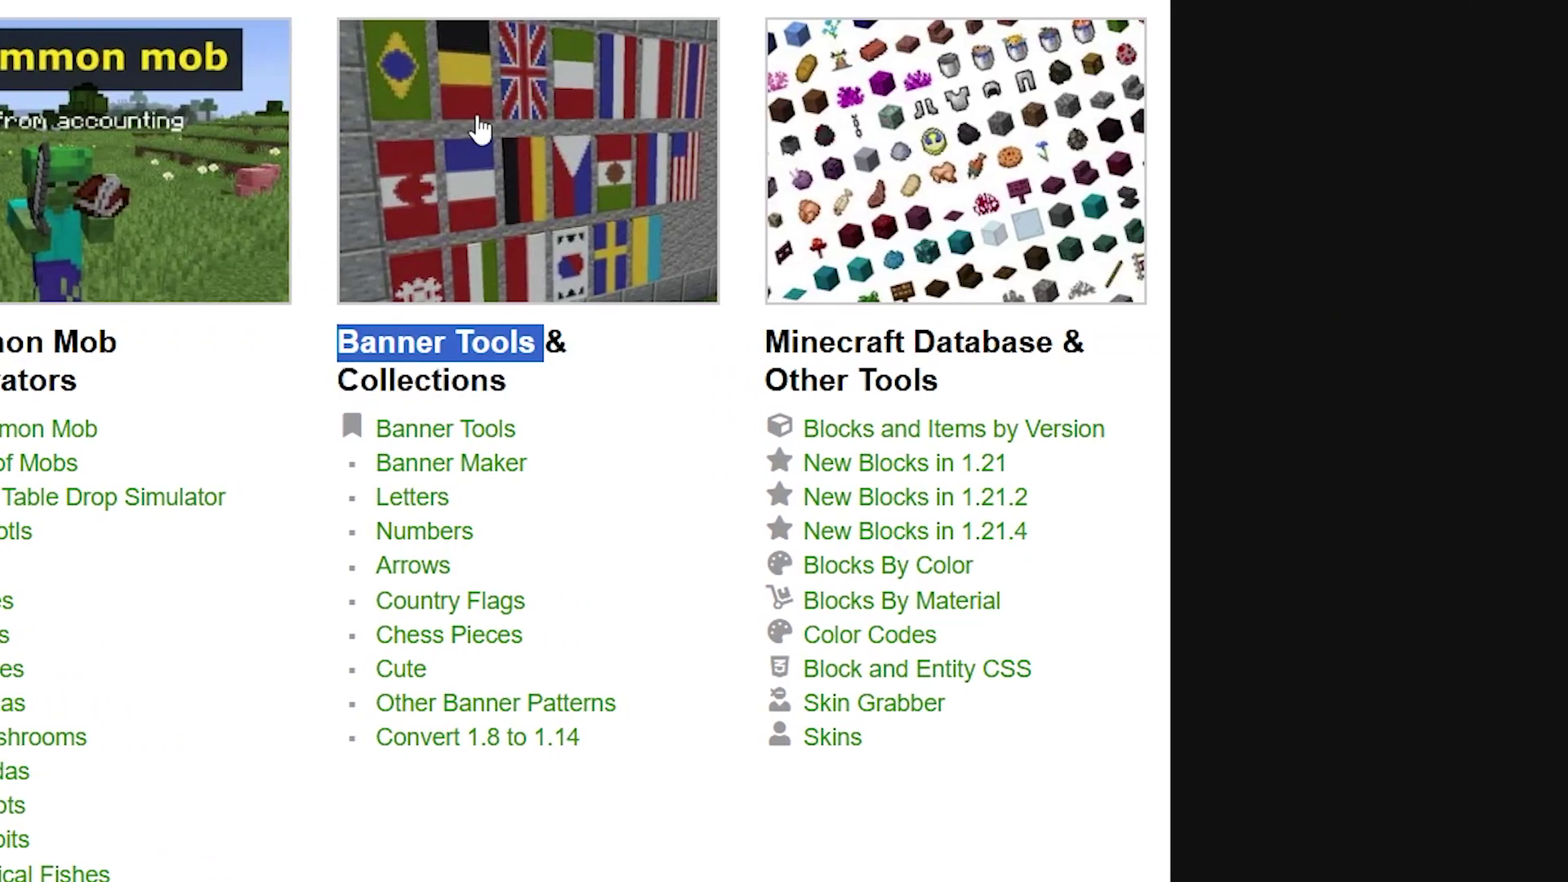
left_click(577, 364)
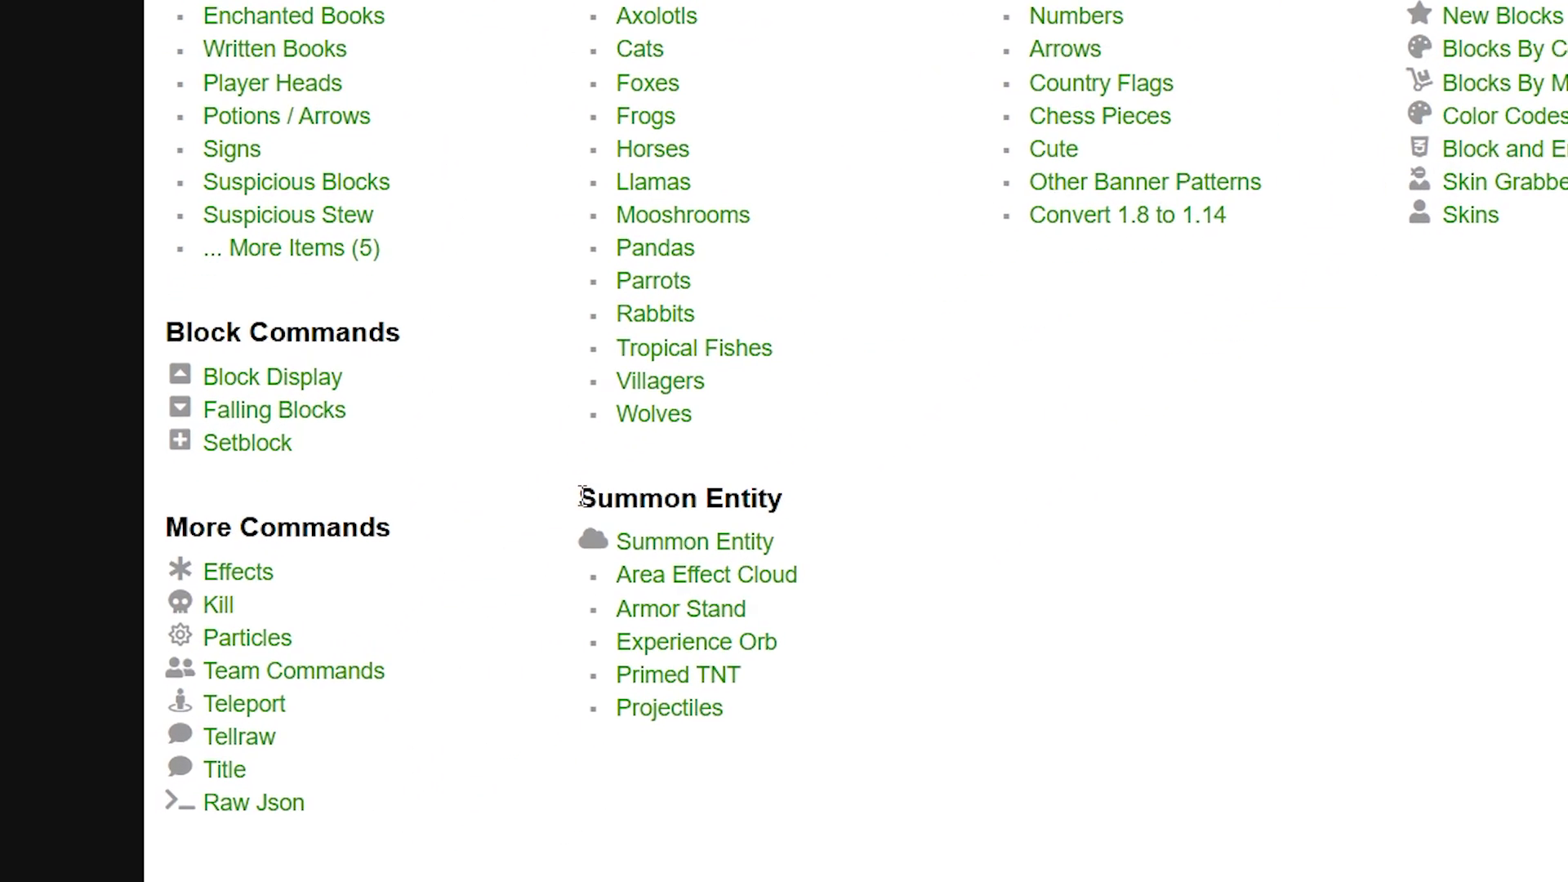
left_click_drag(469, 586, 676, 592)
left_click(1013, 403)
Step: Browse the skin and Block Pixel Art tools, then open the Summon Mob Generator's version list
scroll(262, 392, "down", 2)
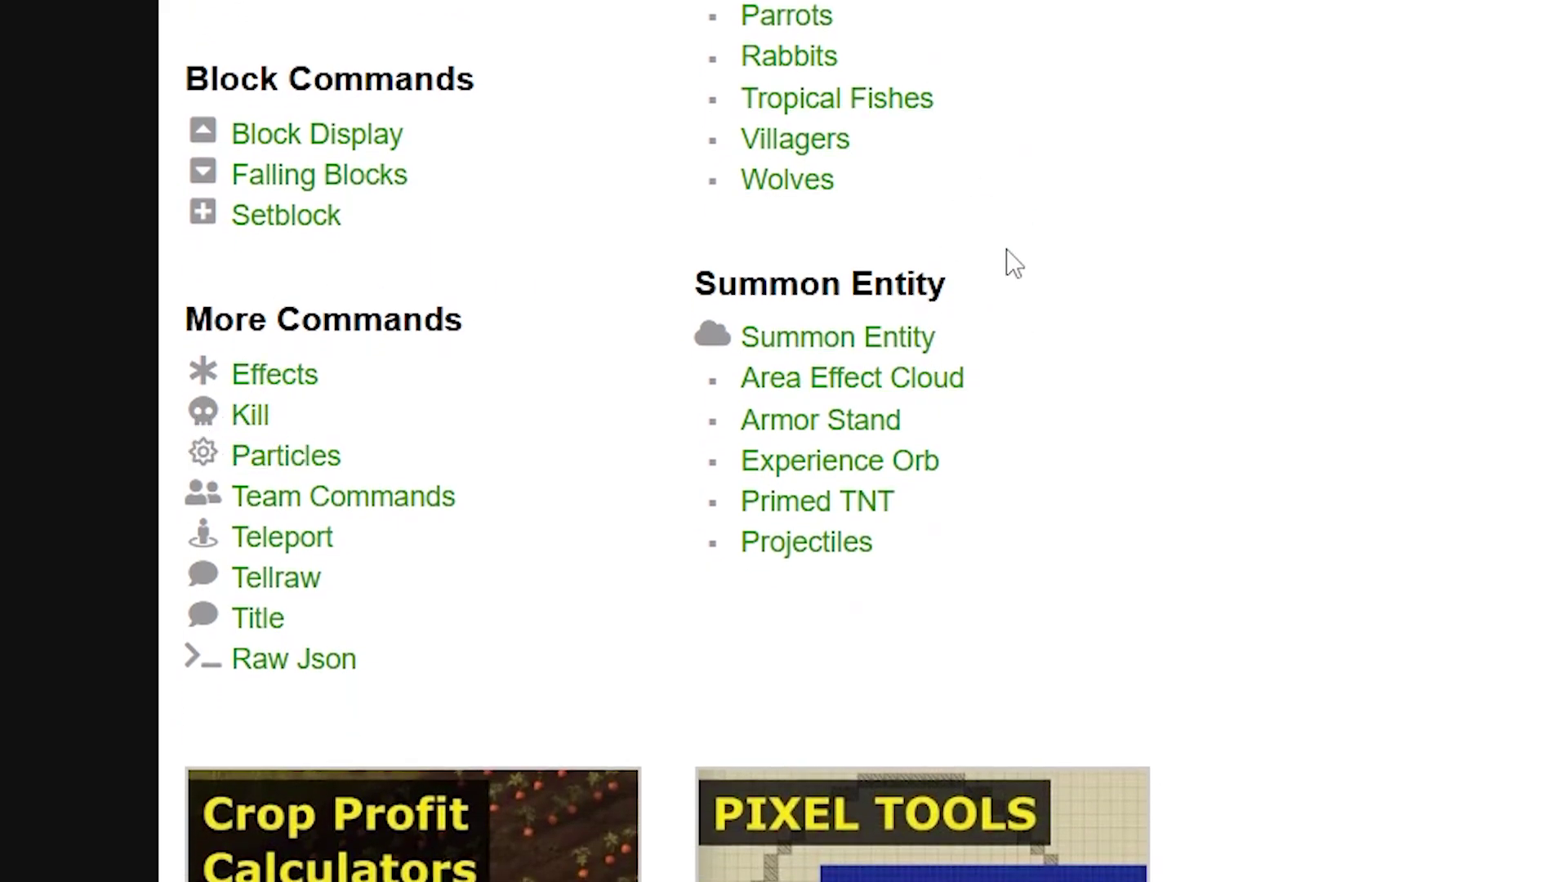
scroll(1141, 280, "up", 10)
left_click(455, 90)
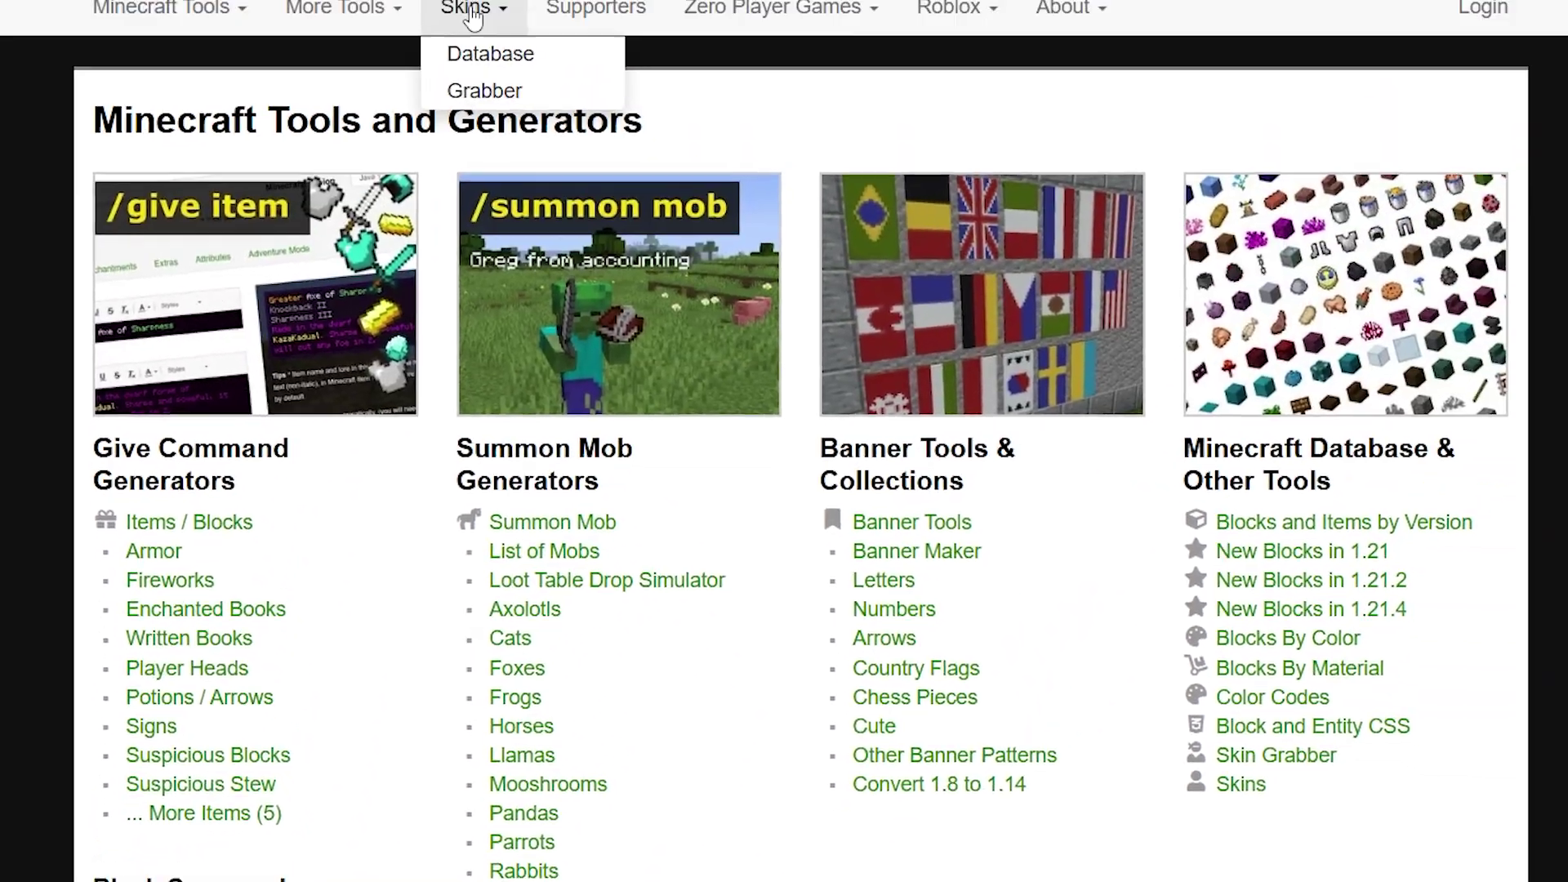
scroll(455, 95, "down", 15)
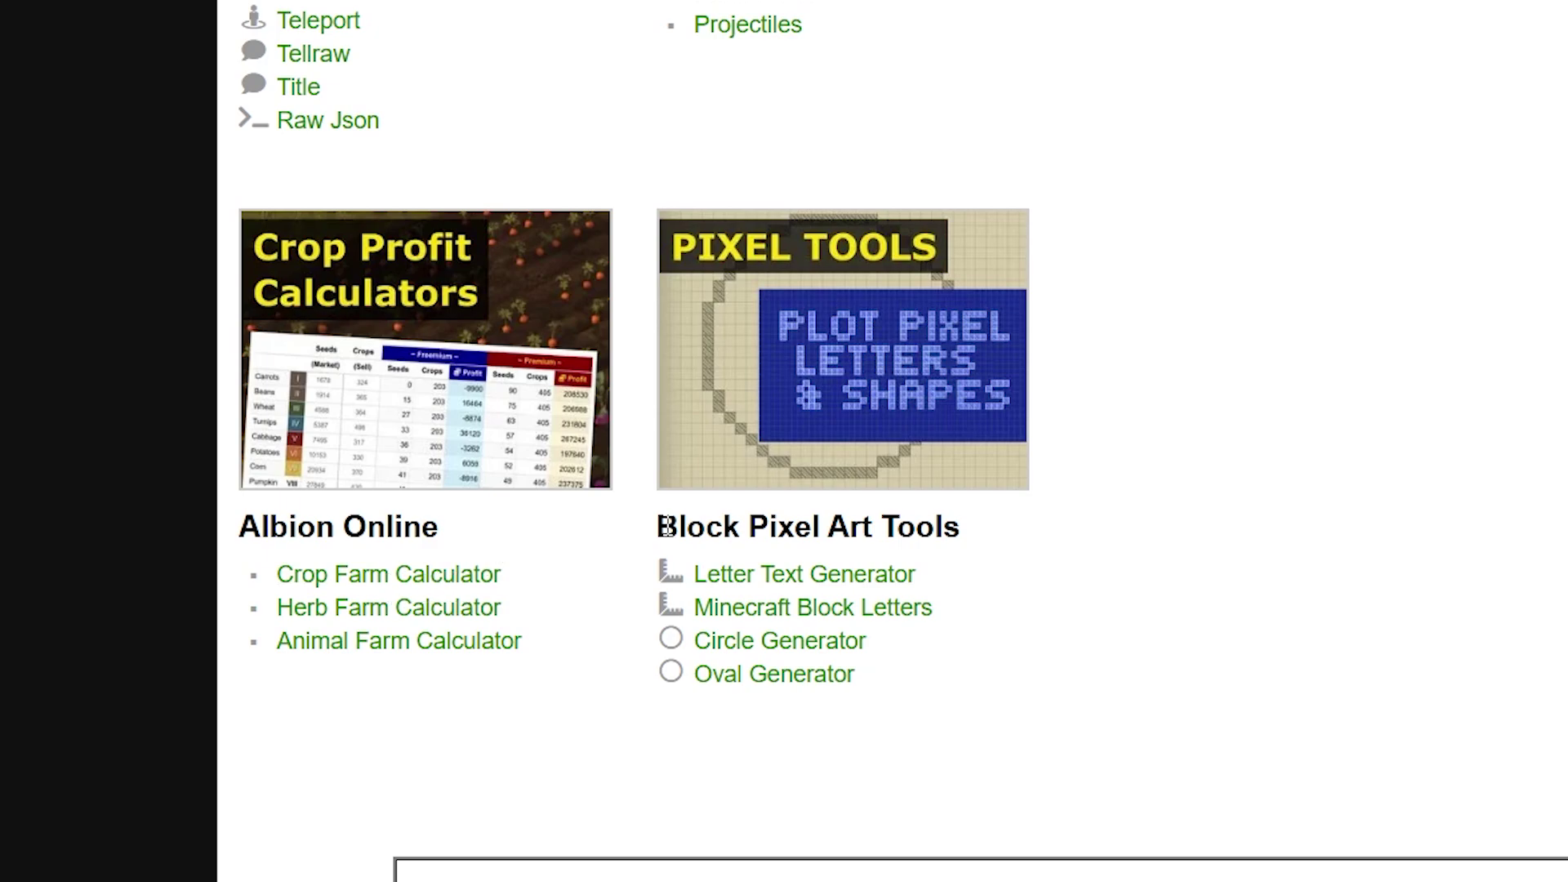
left_click_drag(658, 527, 983, 535)
left_click(977, 534)
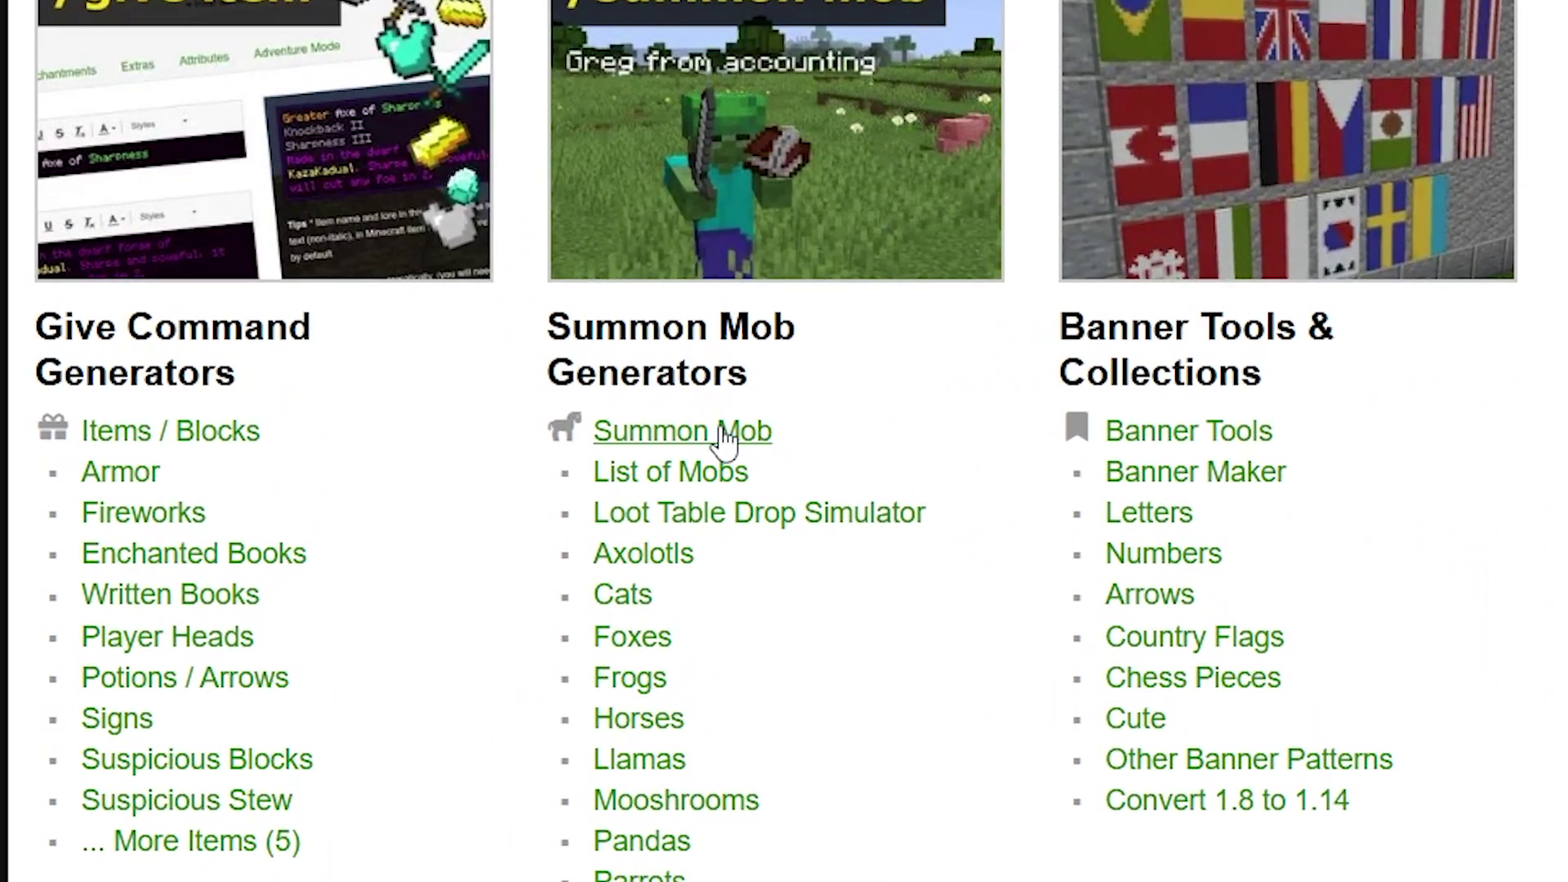
left_click(722, 431)
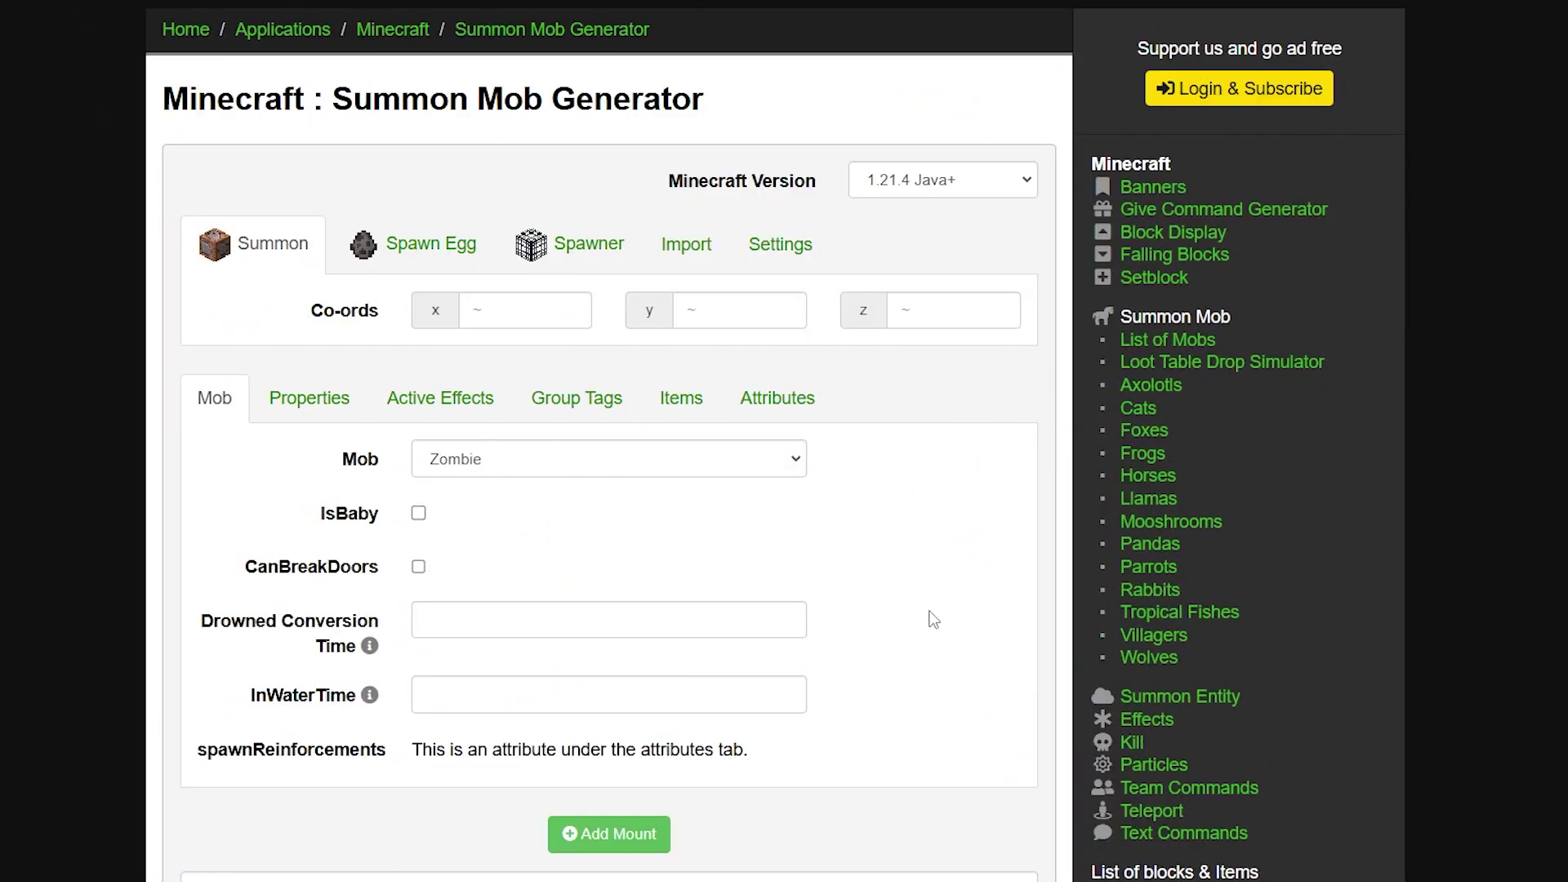
left_click(956, 181)
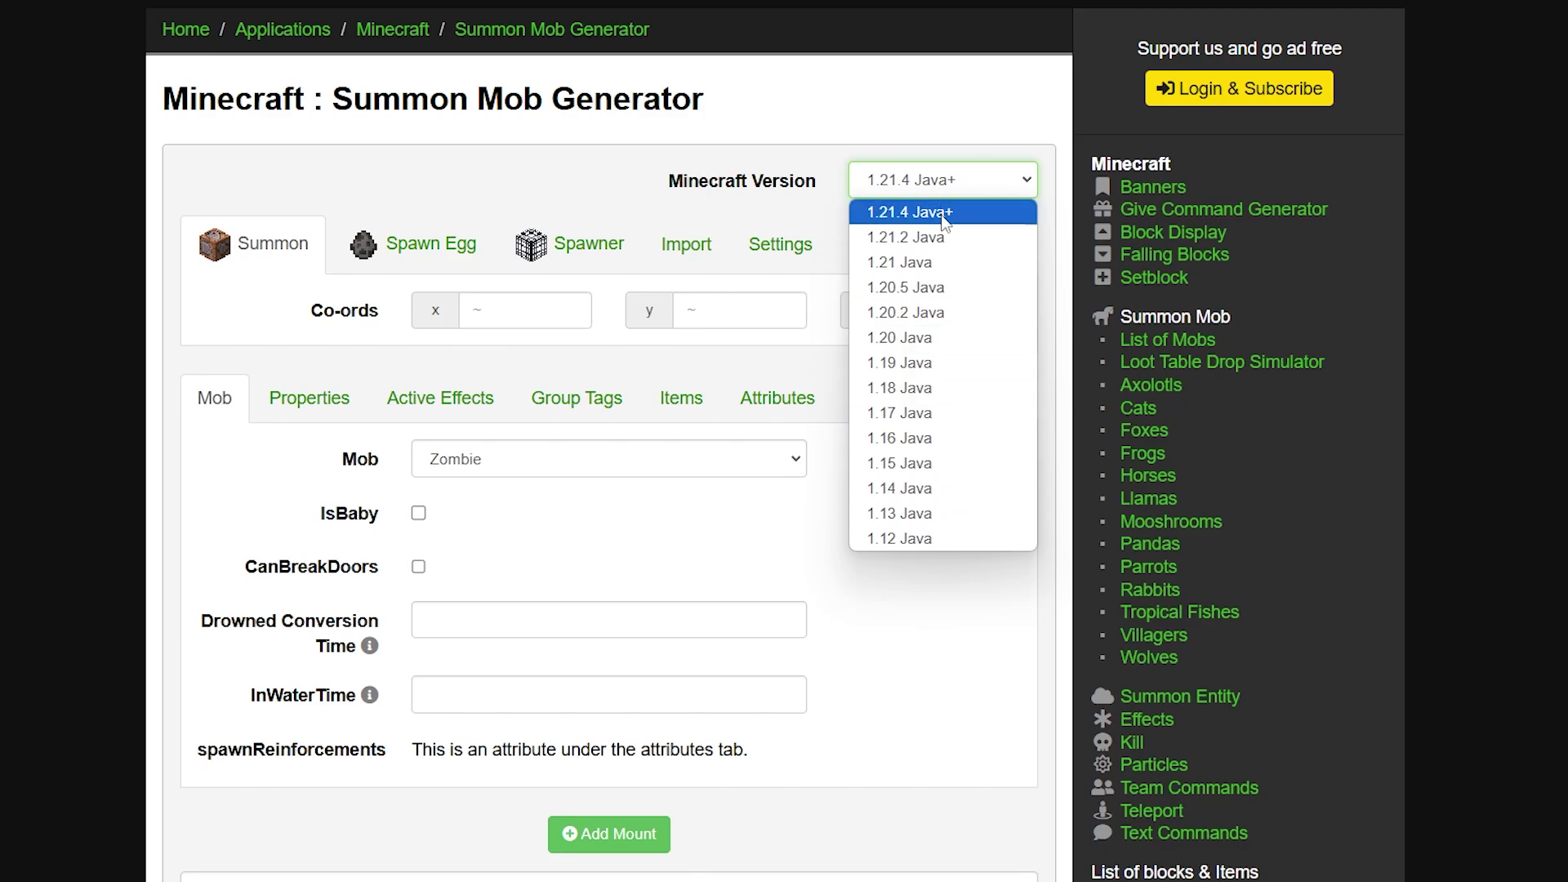
Step: Target 1.21.2 Java and look through the Spawn Egg, Spawner, Import and Settings tabs
left_click(888, 242)
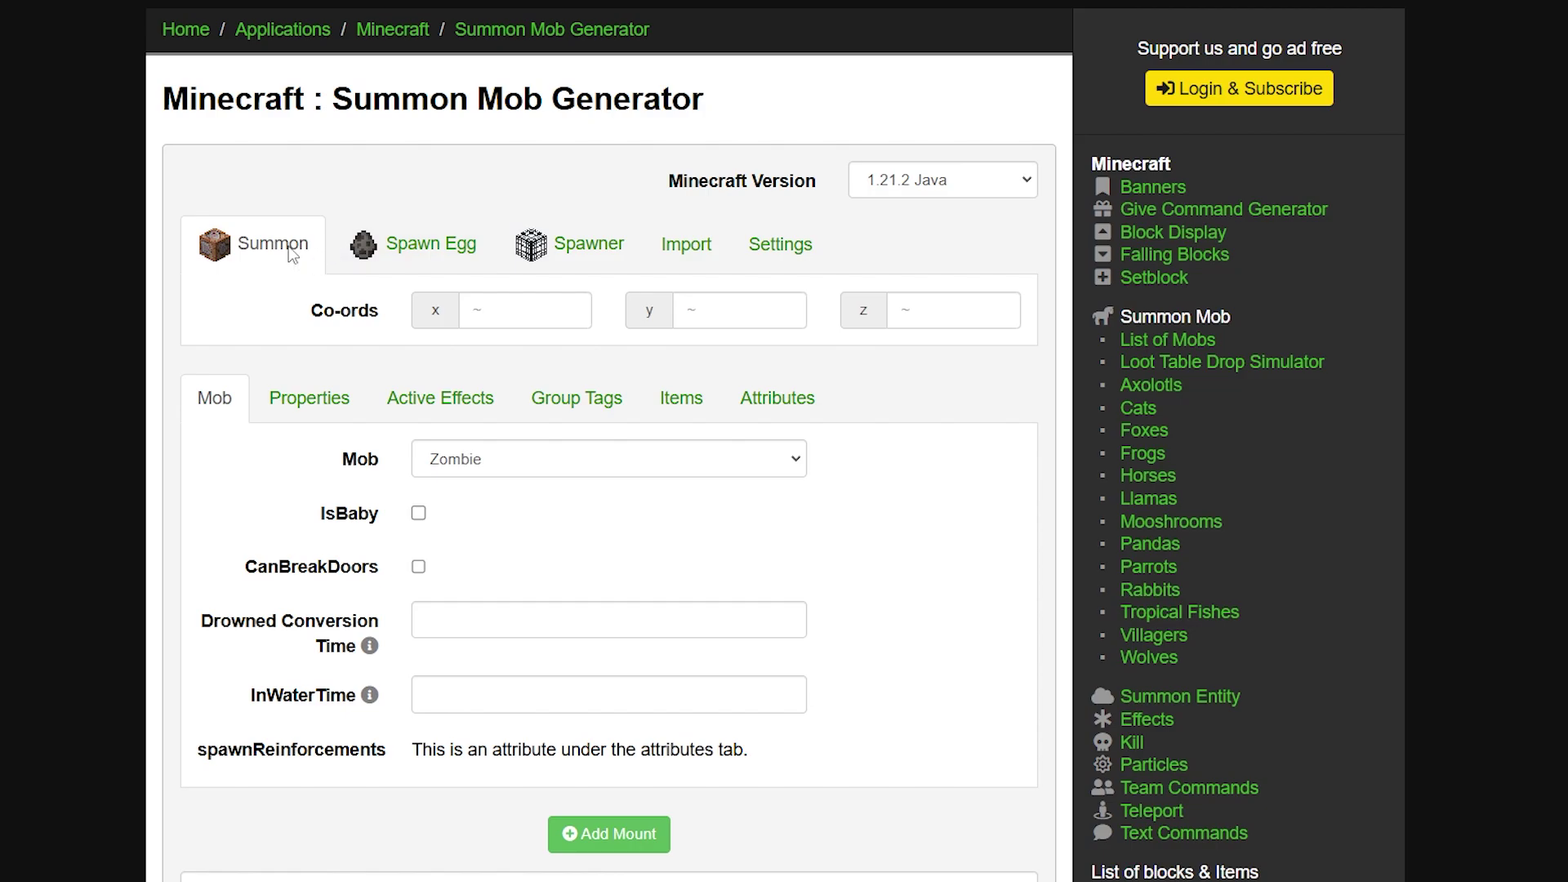
left_click(423, 249)
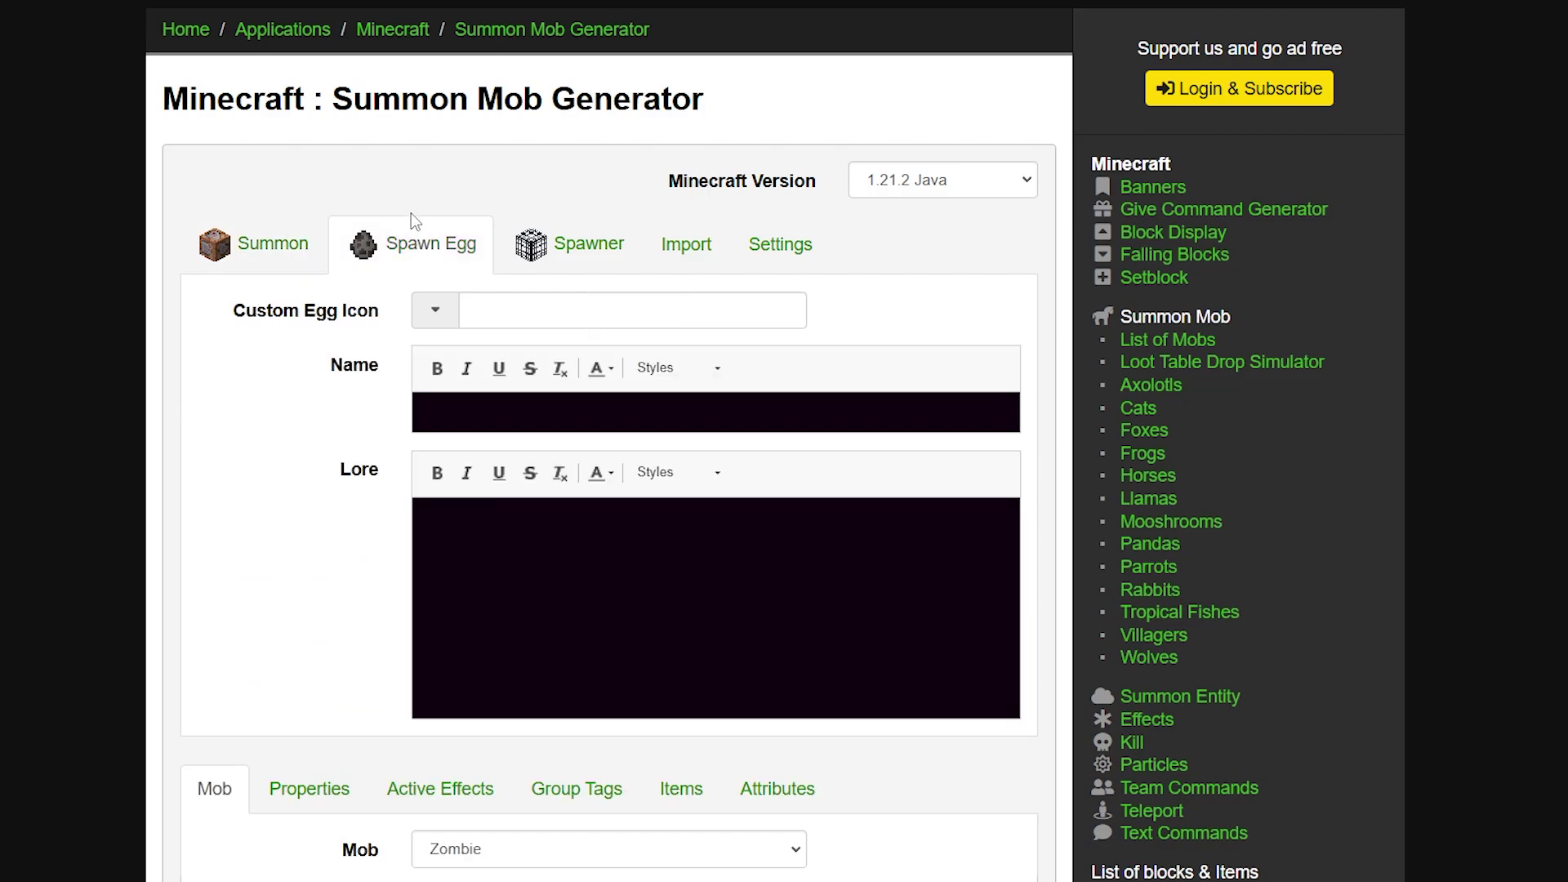
left_click(520, 258)
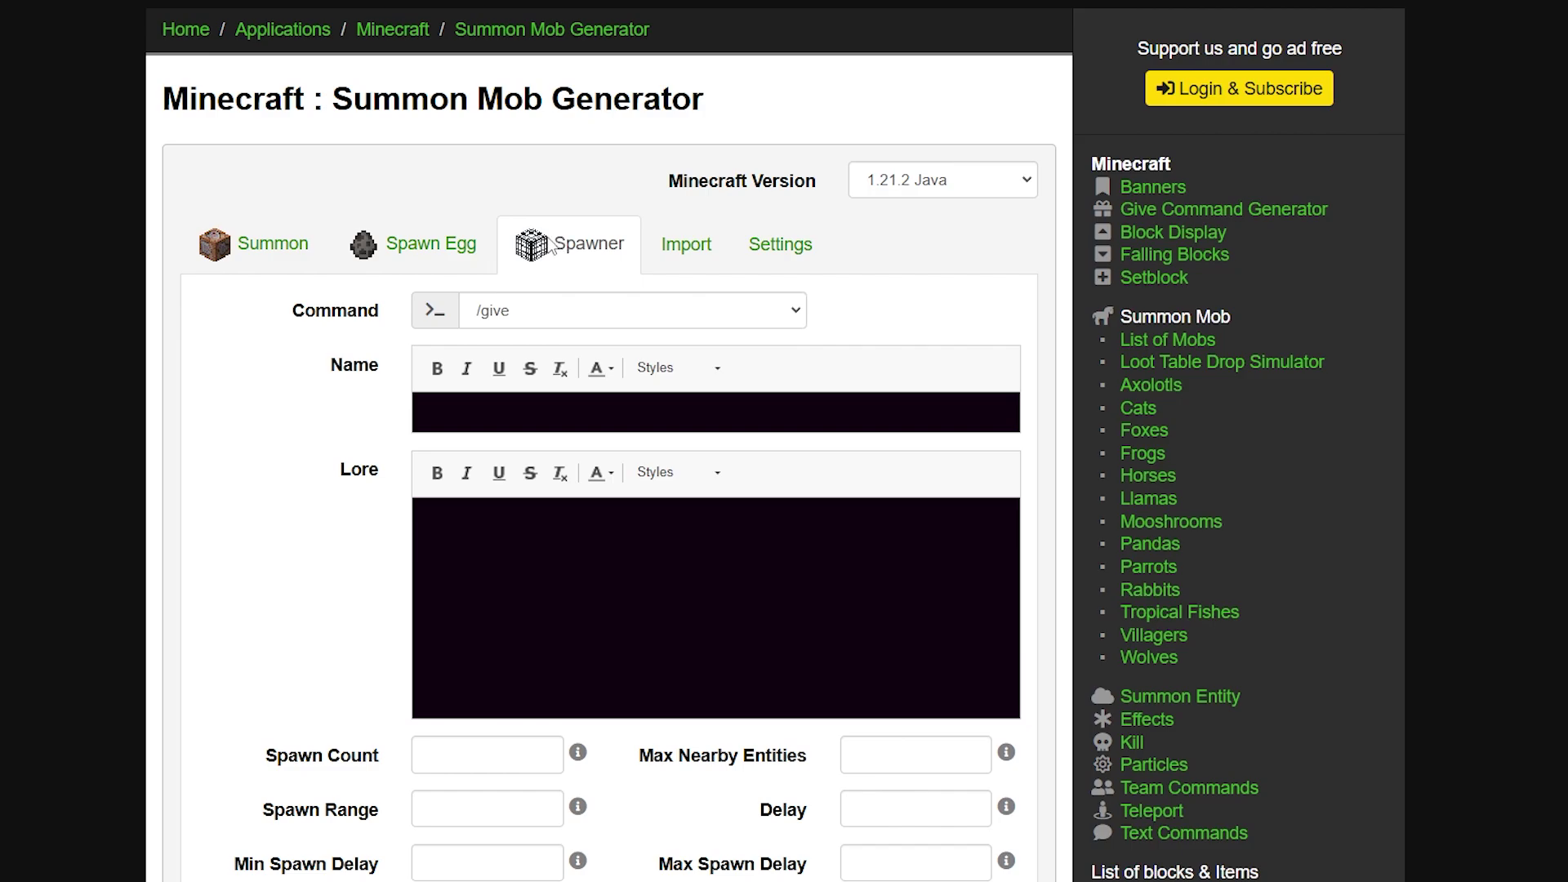
left_click(679, 245)
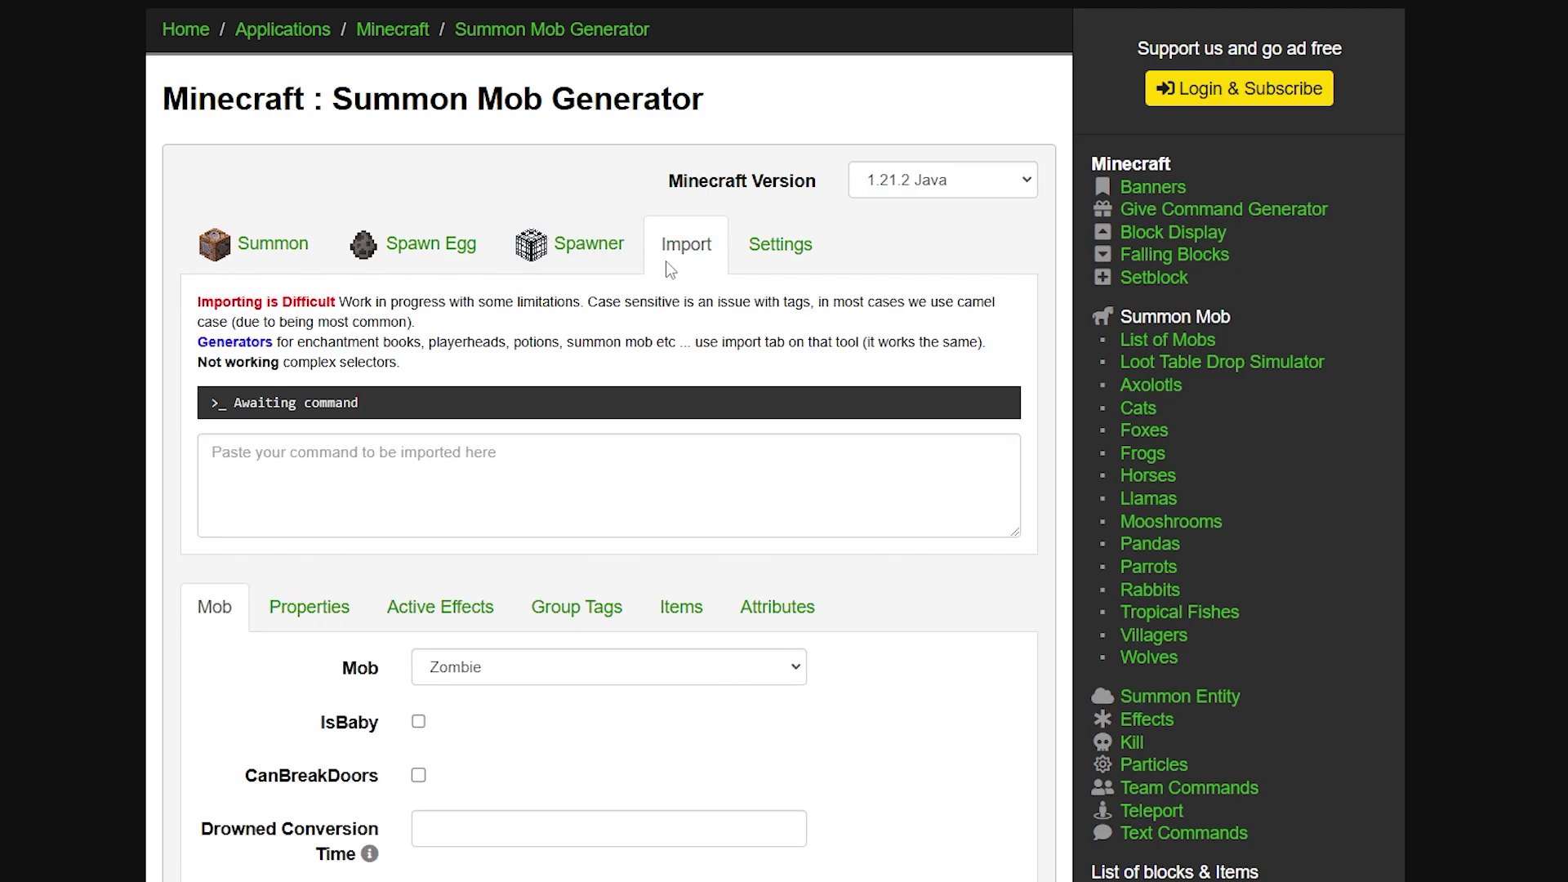
left_click(766, 272)
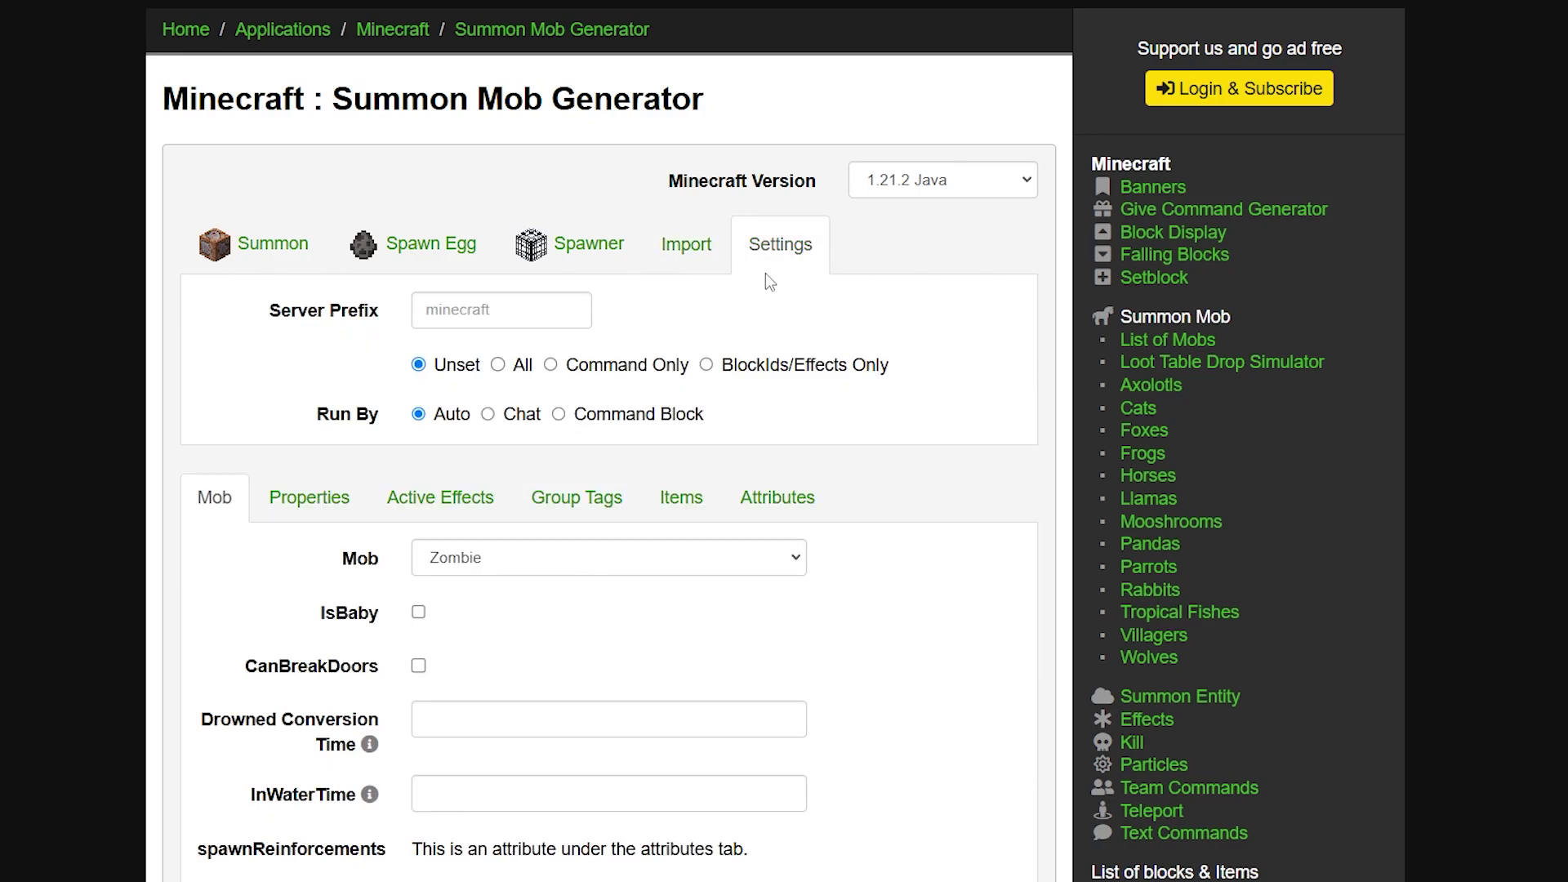
left_click(768, 280)
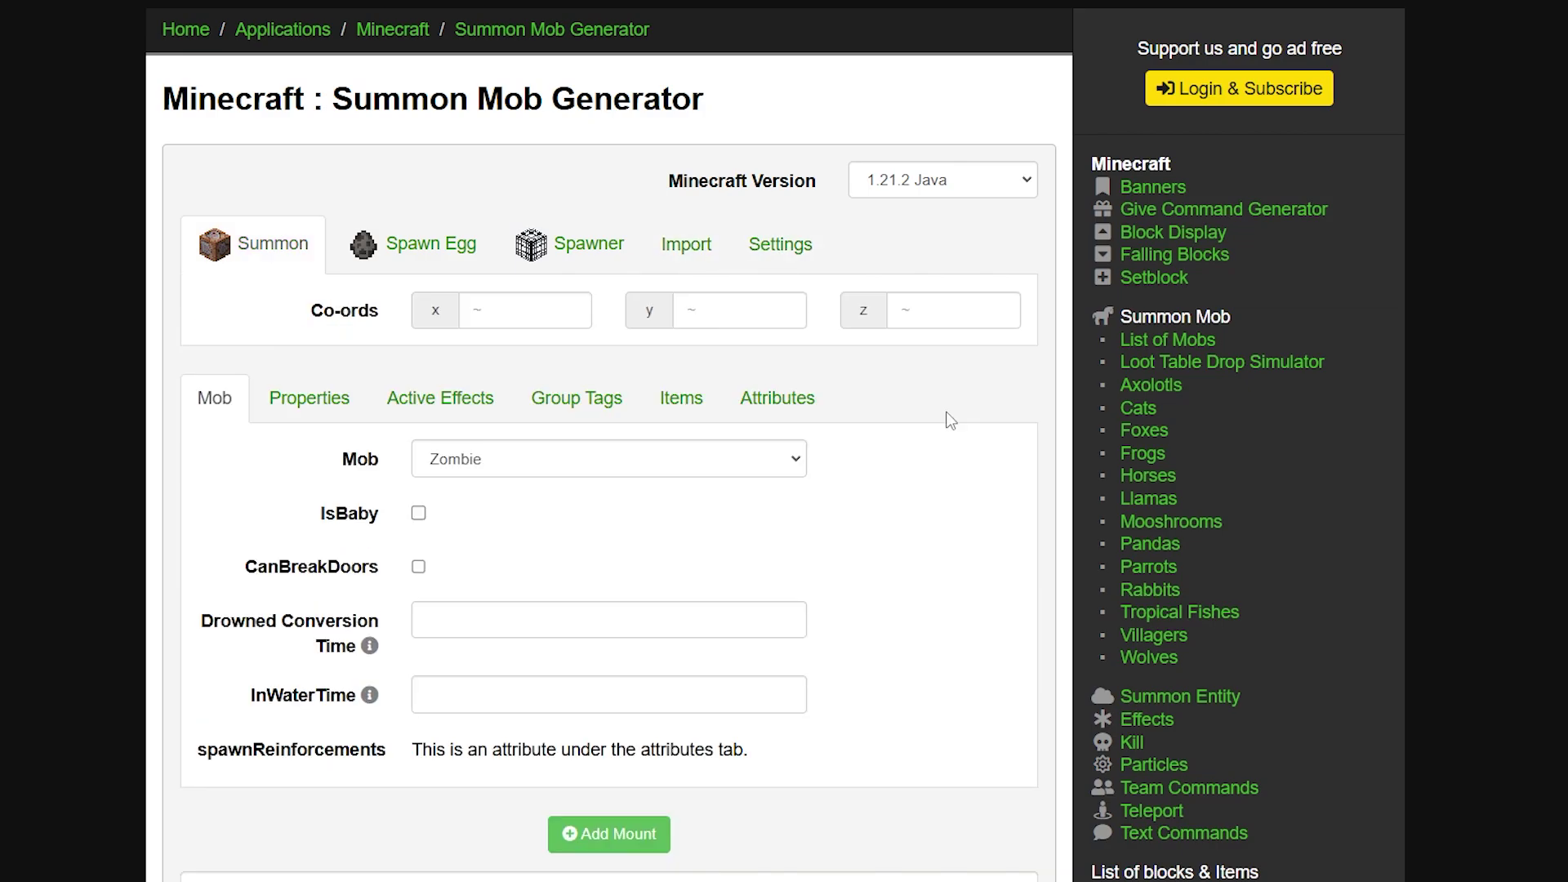
left_click(760, 459)
Step: Scroll the mob list and select Wolf to get /summon wolf ~ ~ ~
scroll(727, 453, "down", 5)
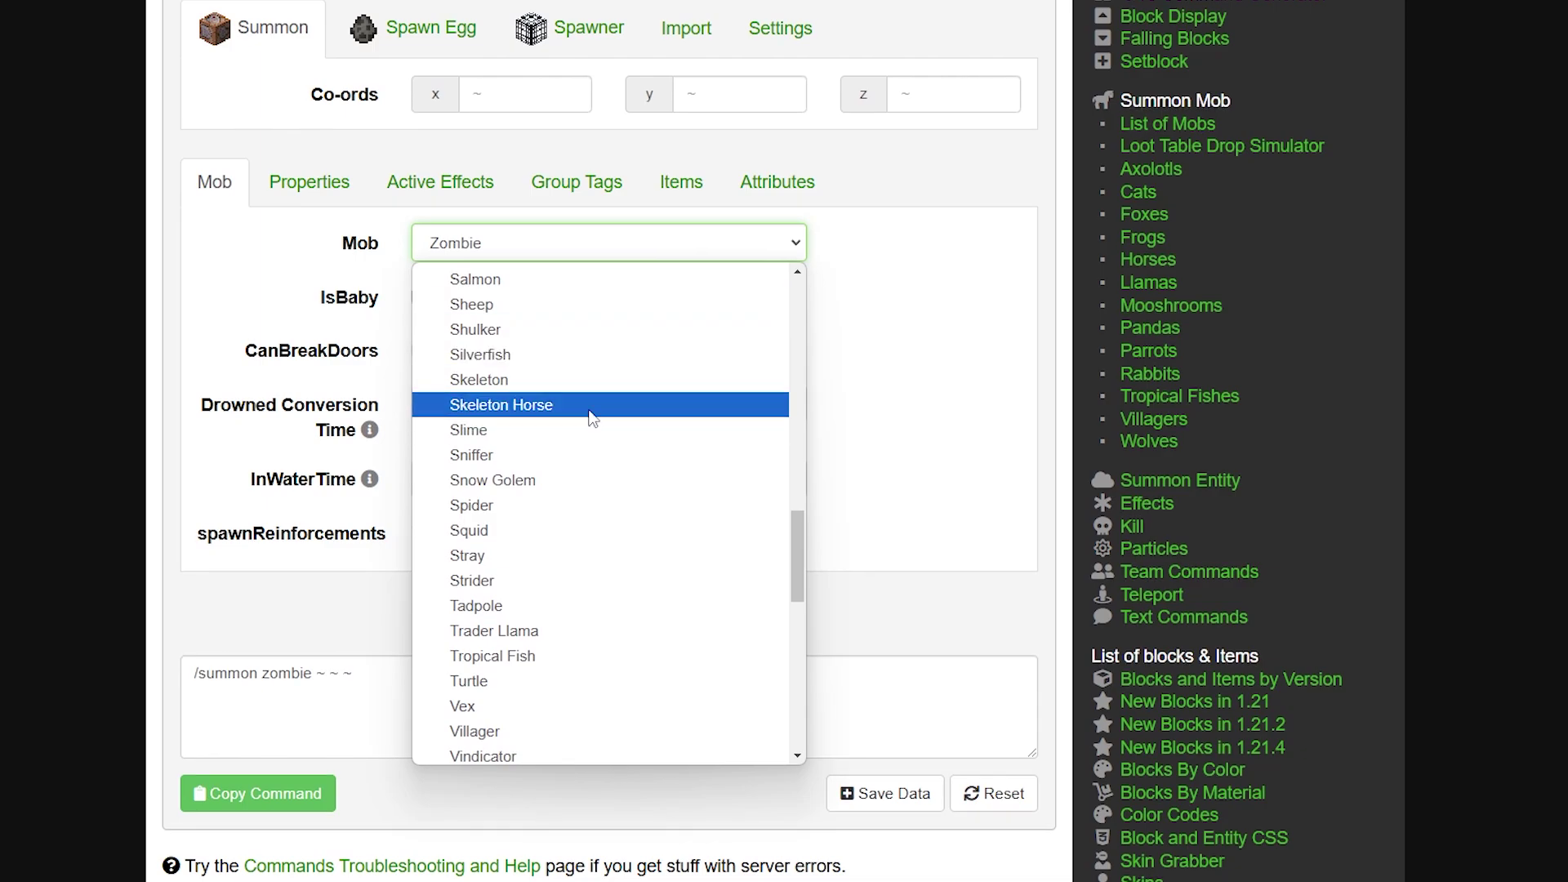
scroll(609, 441, "down", 5)
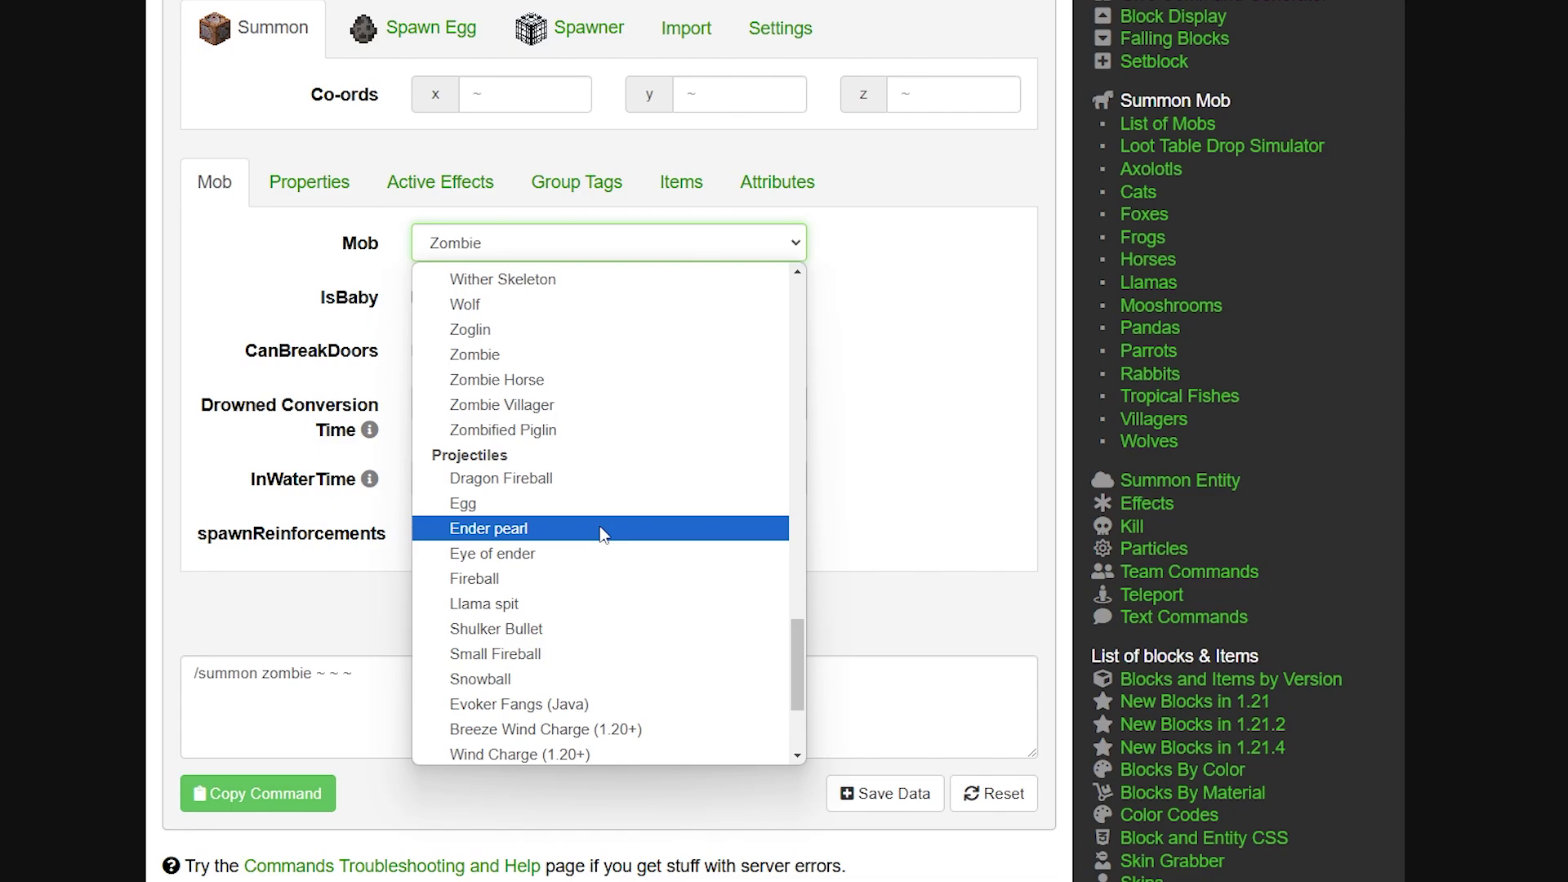
scroll(602, 531, "up", 3)
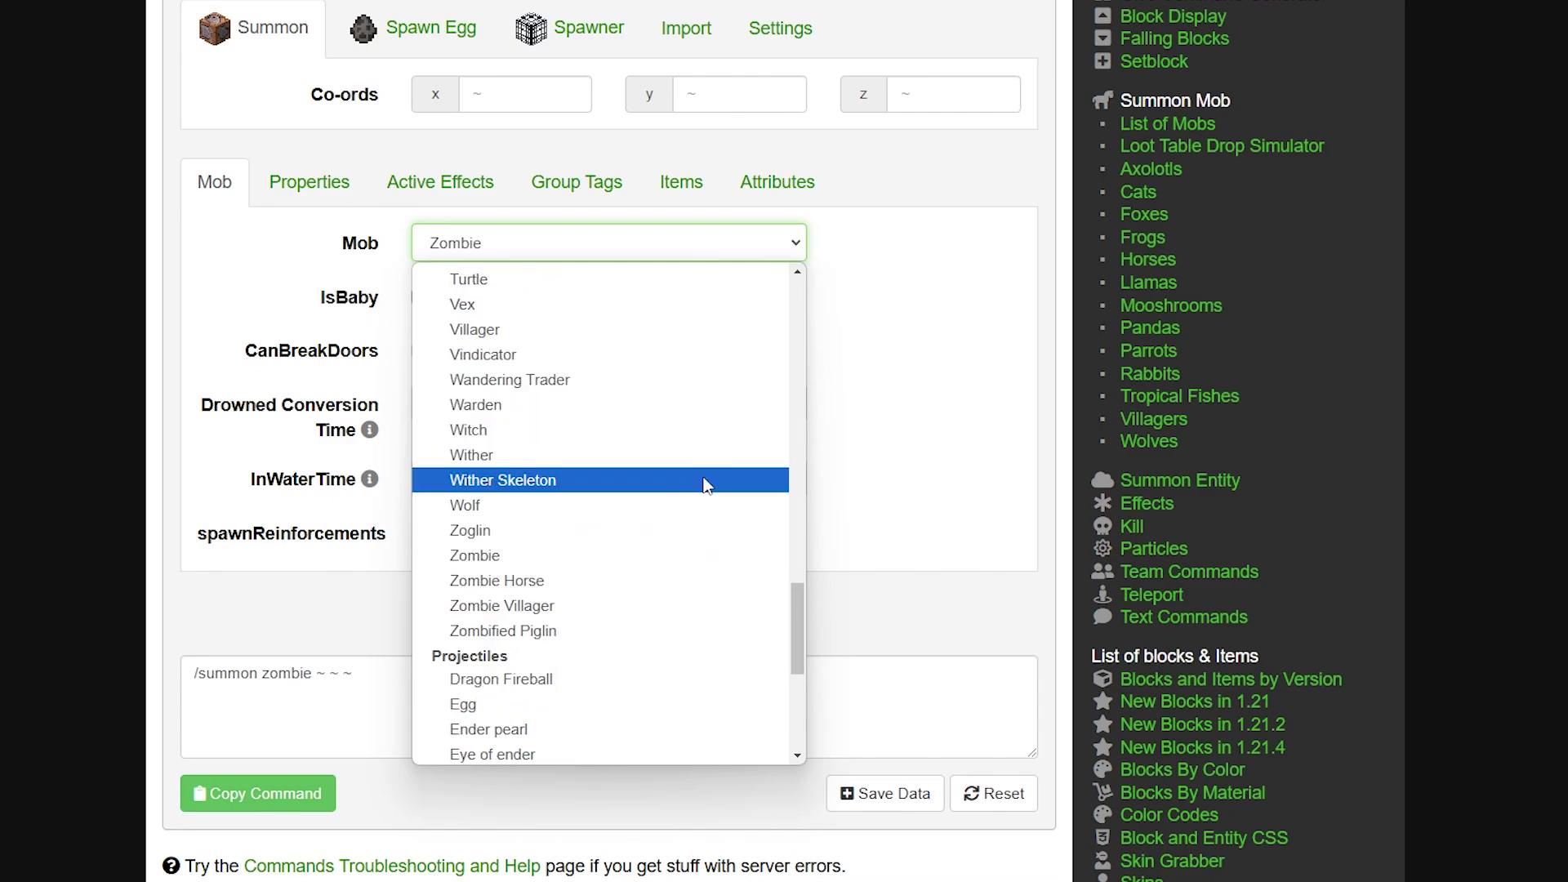
left_click(570, 508)
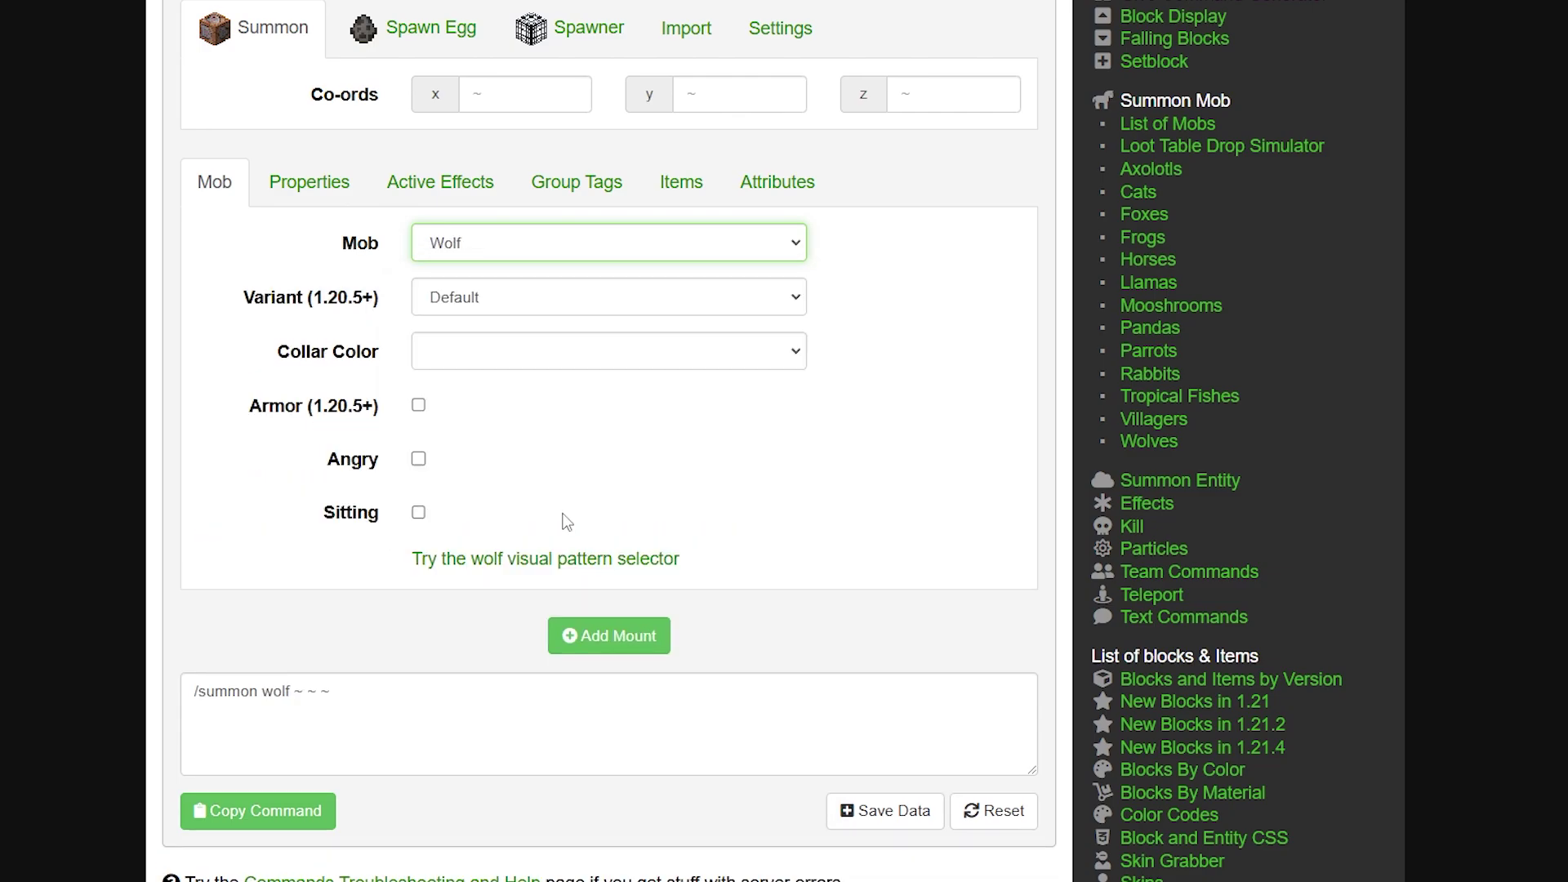
left_click(565, 521)
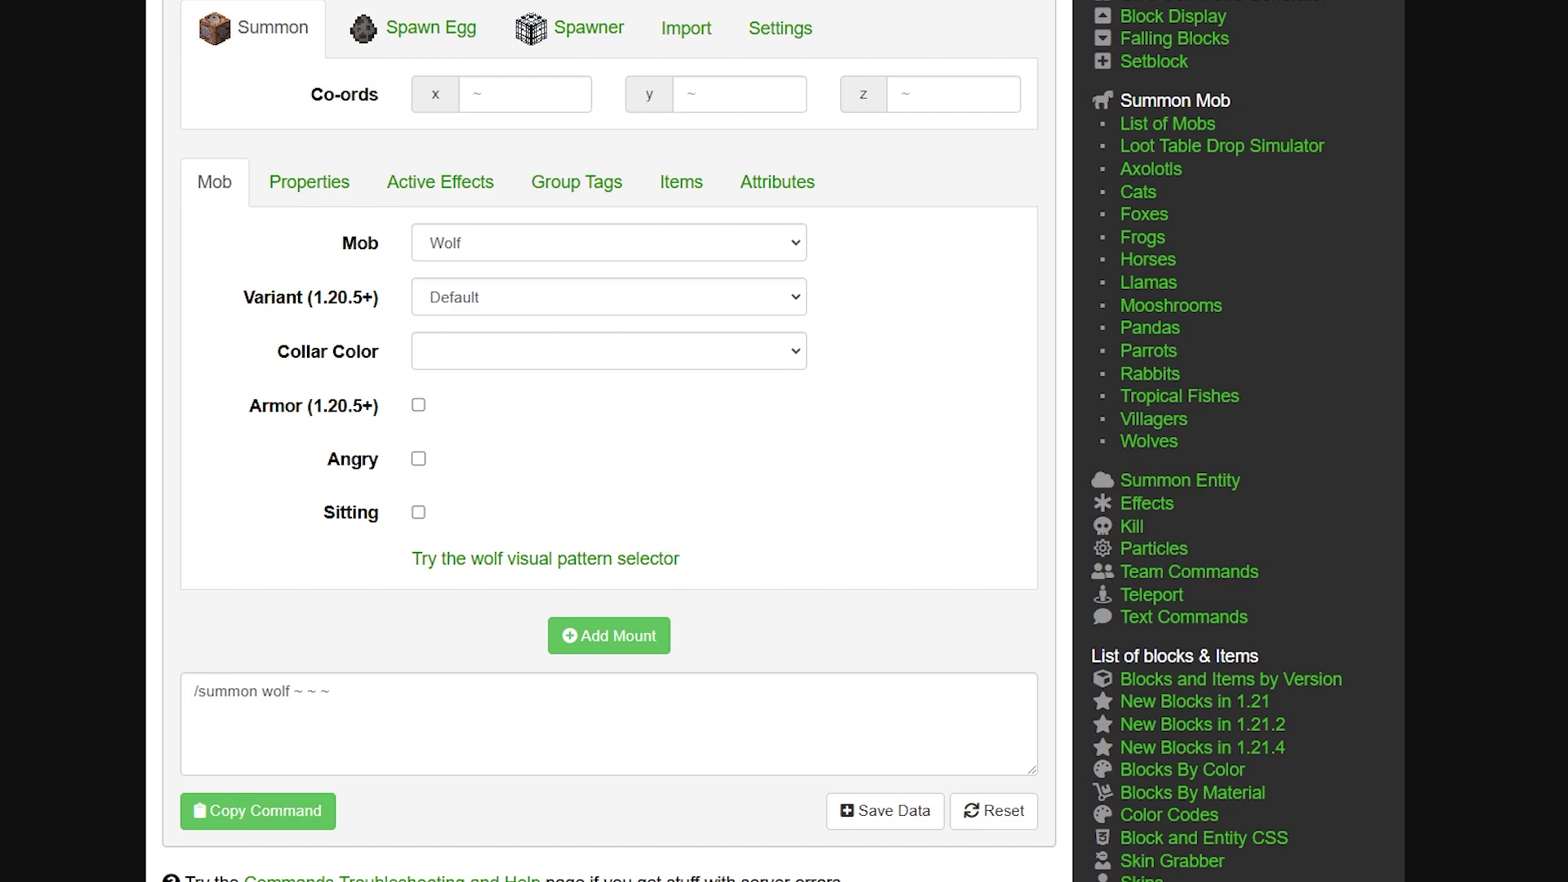
Step: Choose the Spotted wolf variant and return to the main mob generator form
left_click(482, 296)
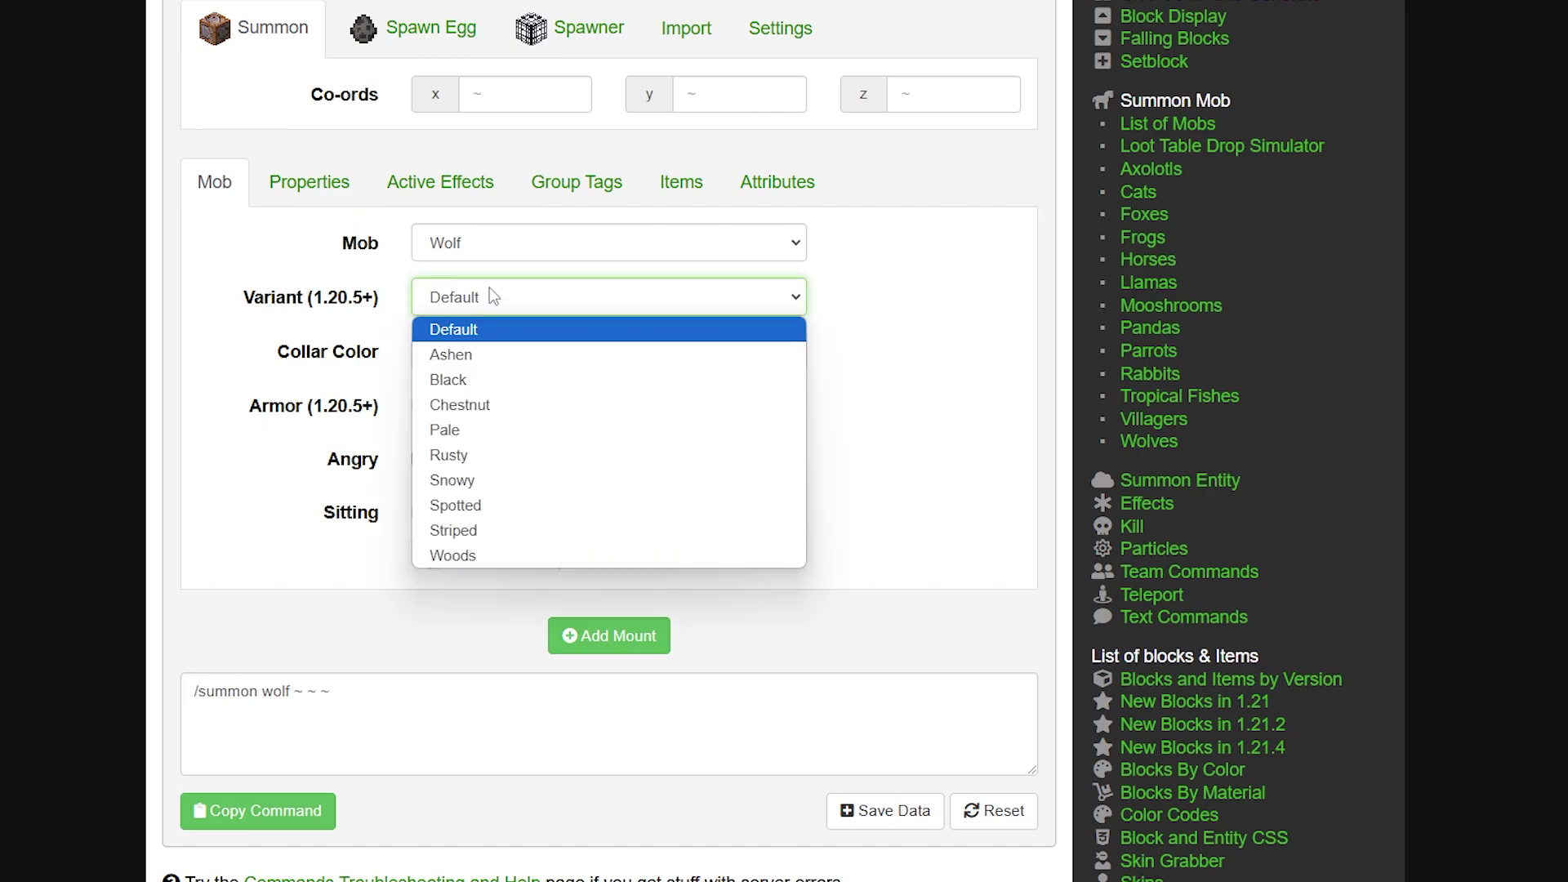
left_click(502, 501)
left_click(528, 465)
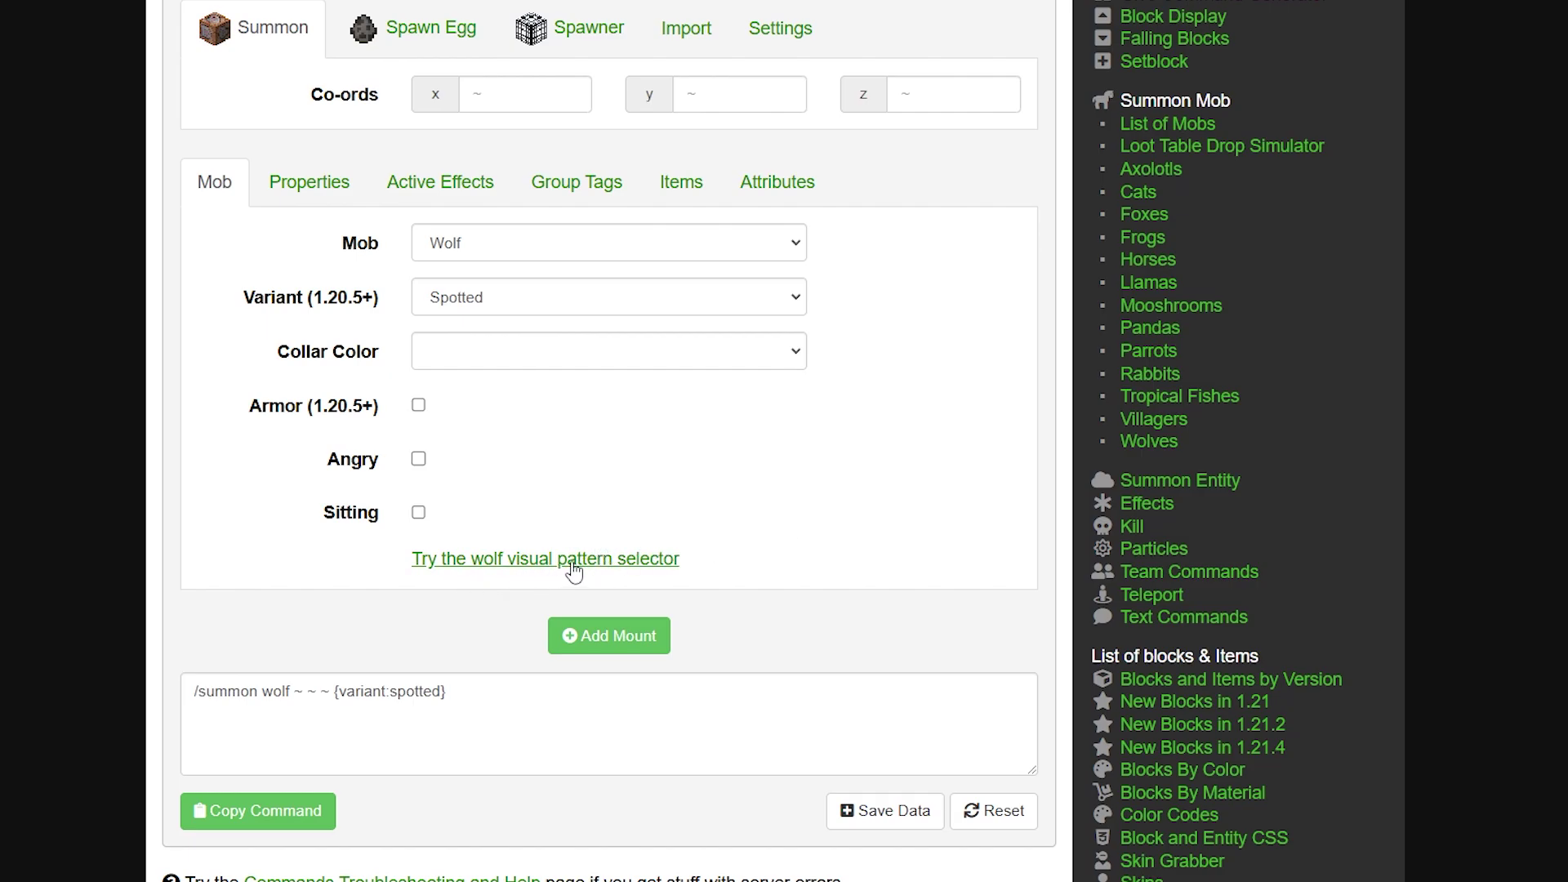
left_click(474, 570)
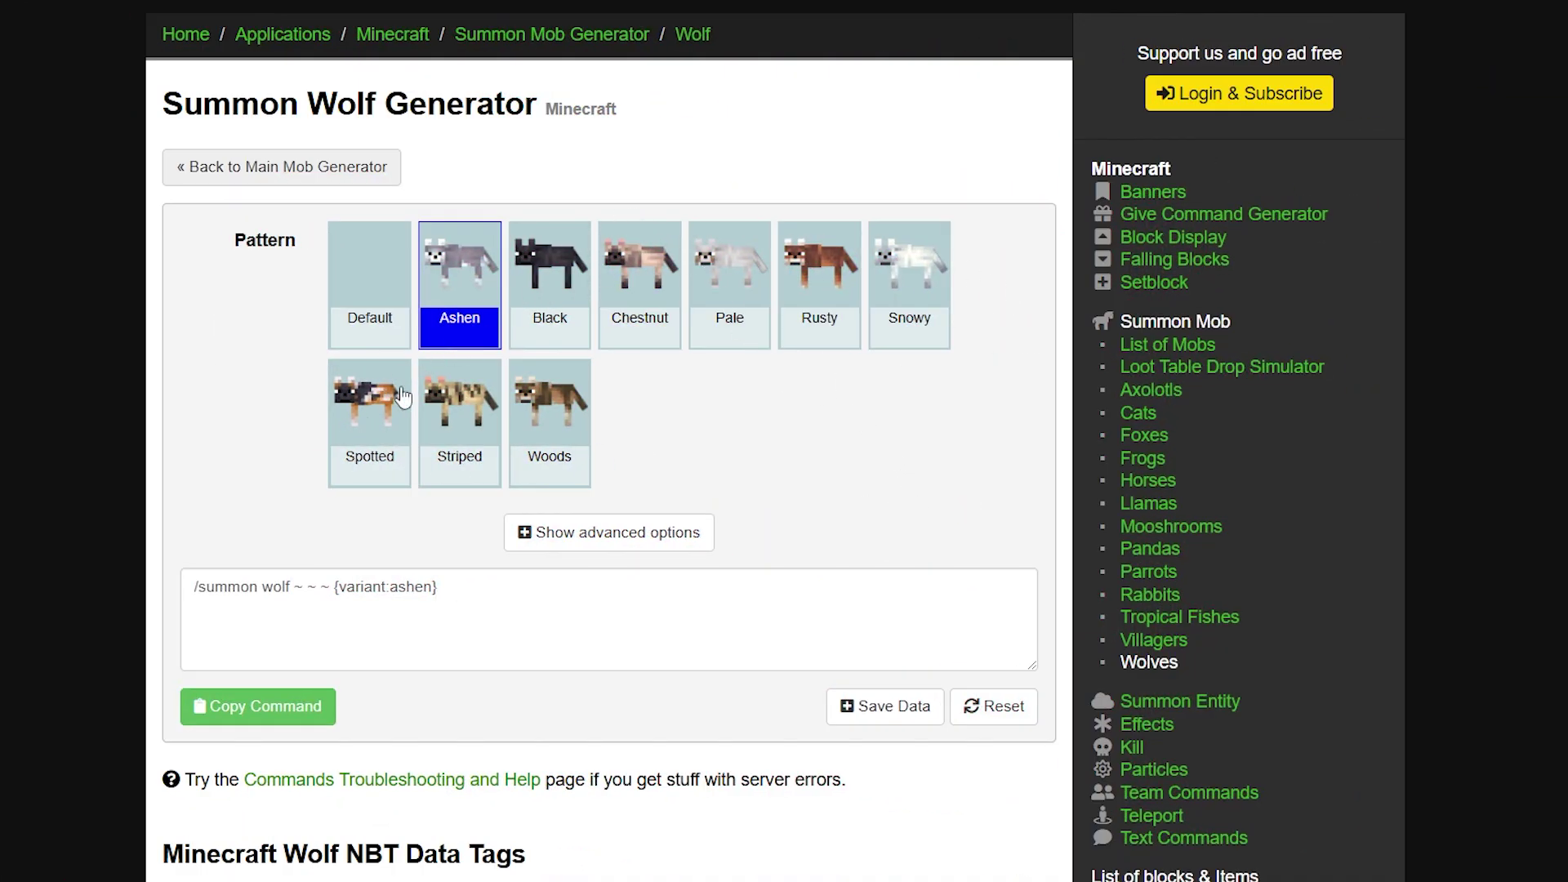
left_click(282, 167)
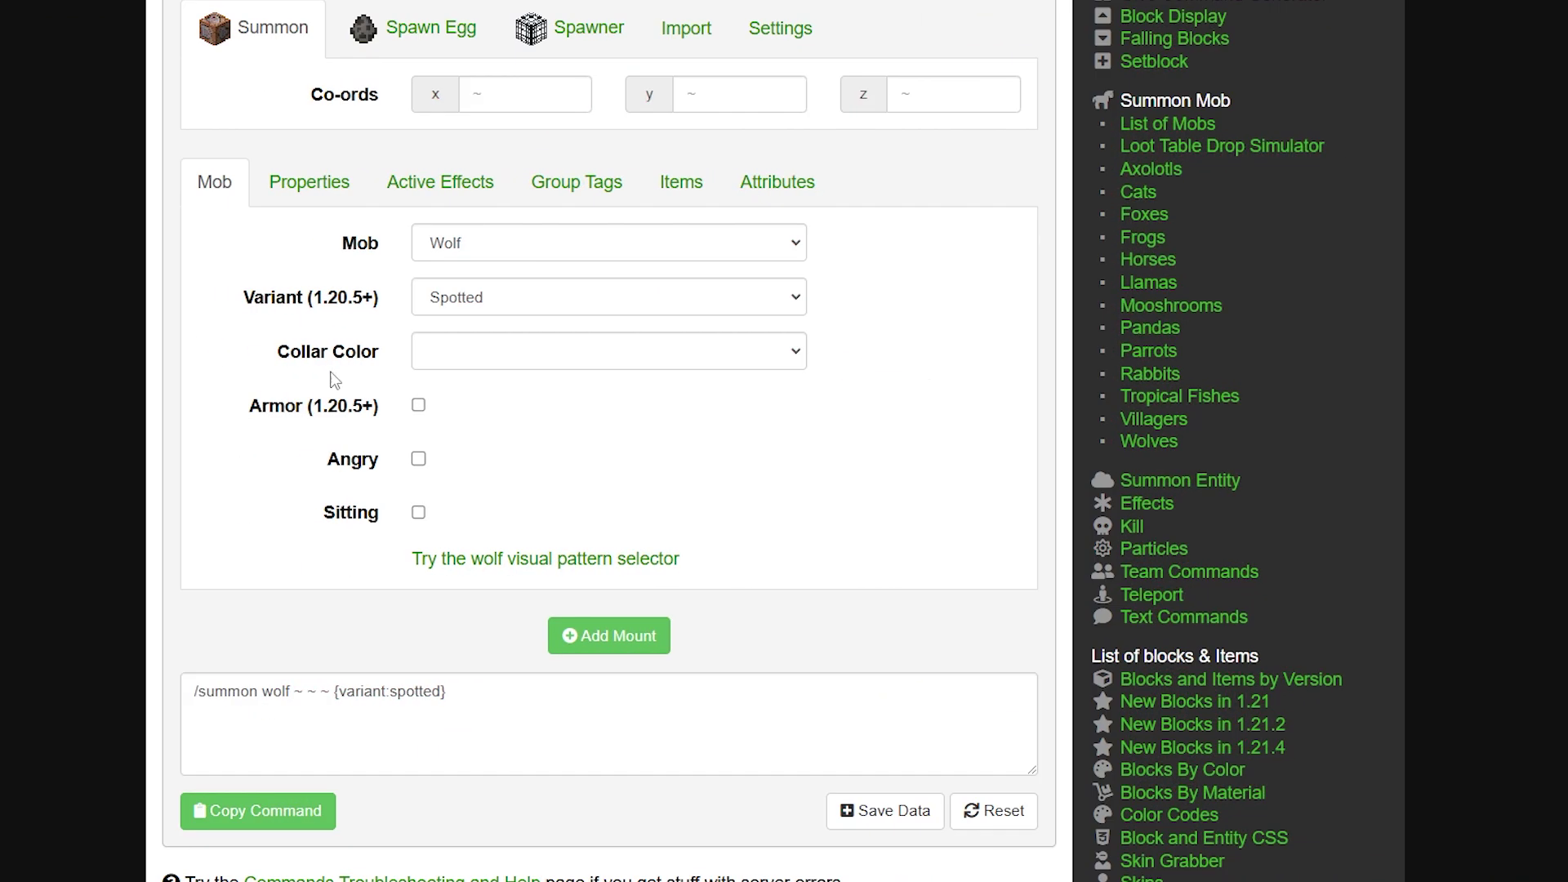
Step: Give the wolf a Purple collar (CollarColor:10) and wolf armor, leaving Angry and Sitting off
left_click(457, 351)
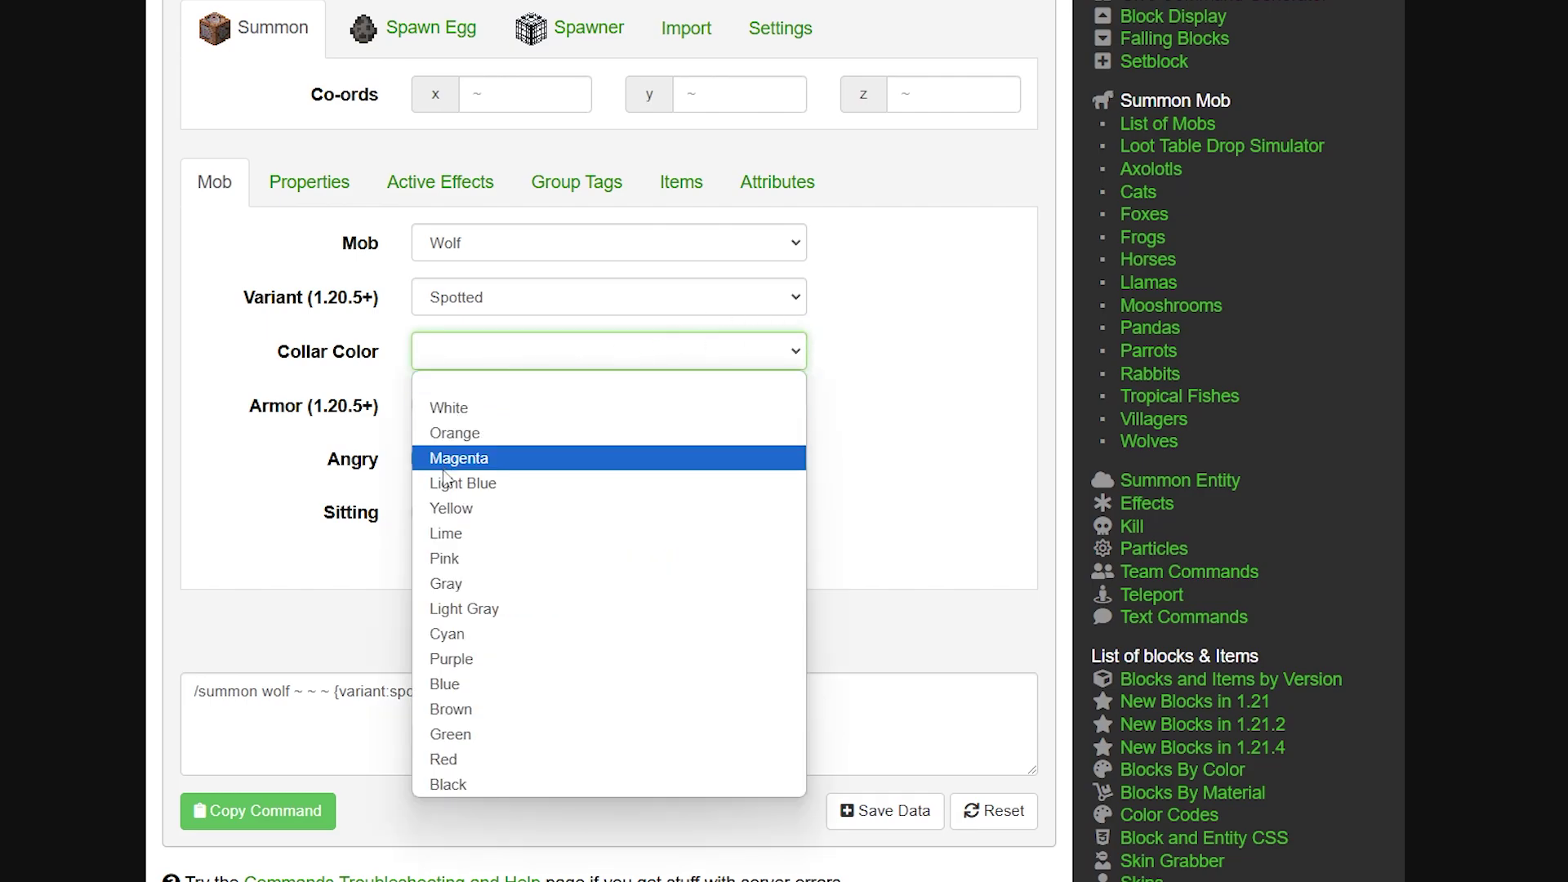
left_click(455, 560)
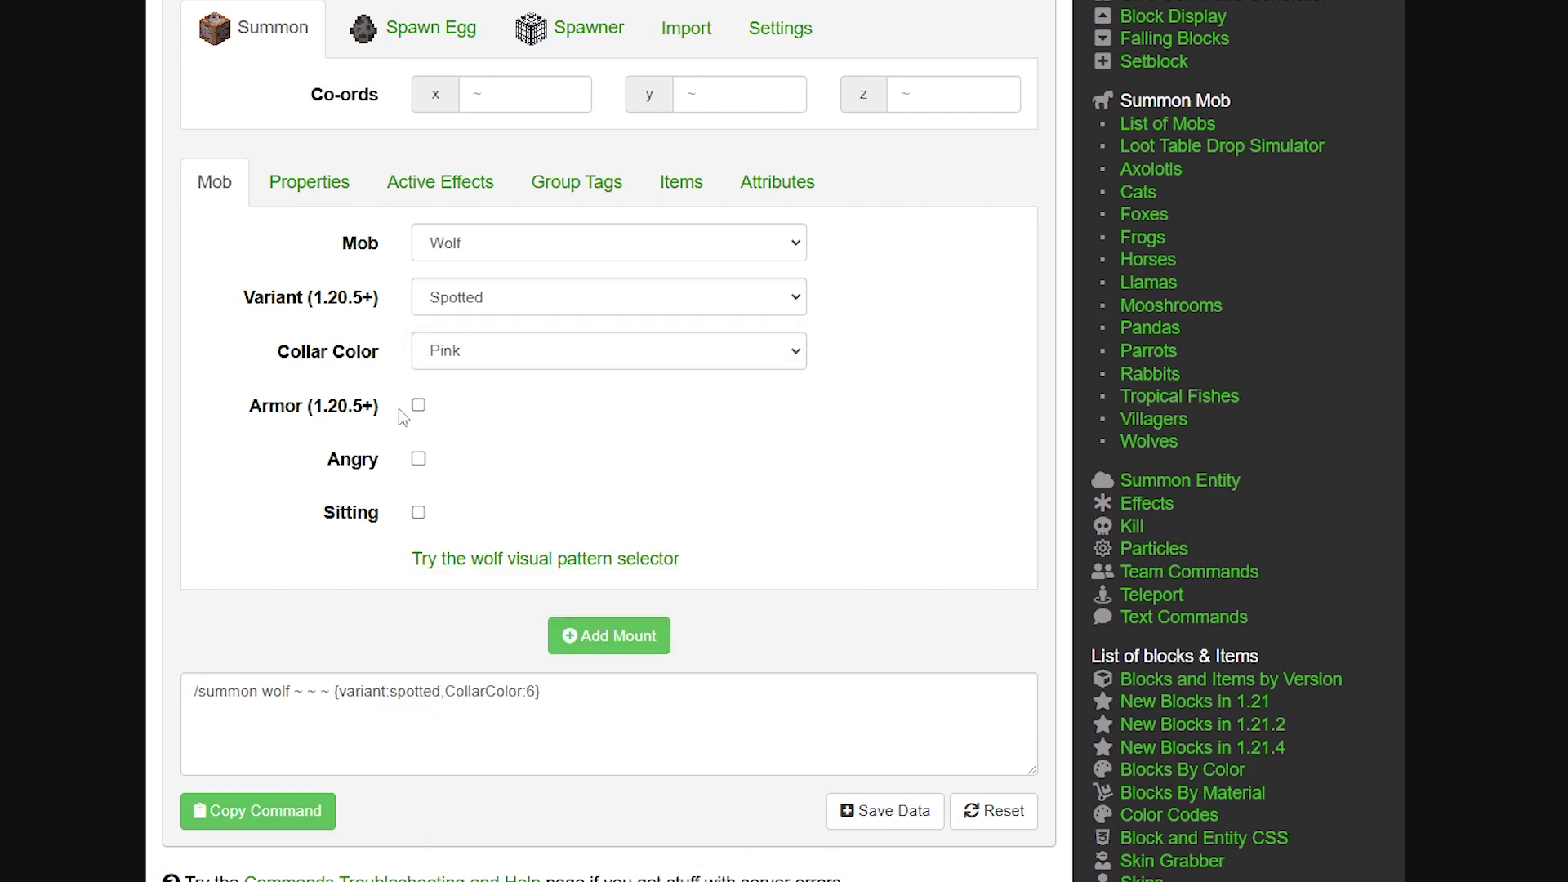
left_click(419, 406)
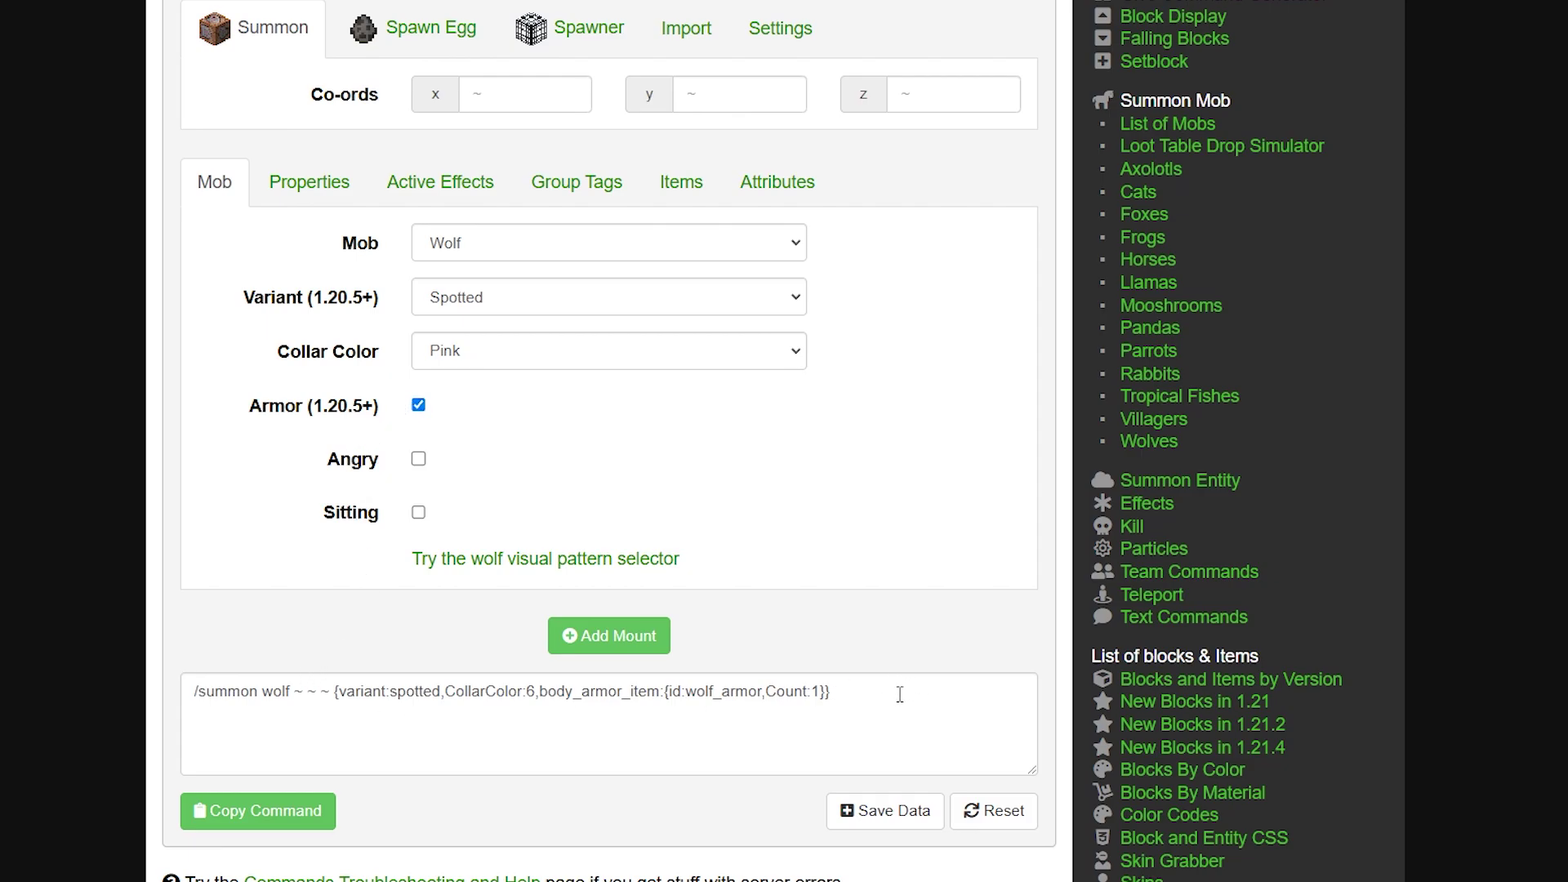
left_click(418, 405)
left_click(514, 359)
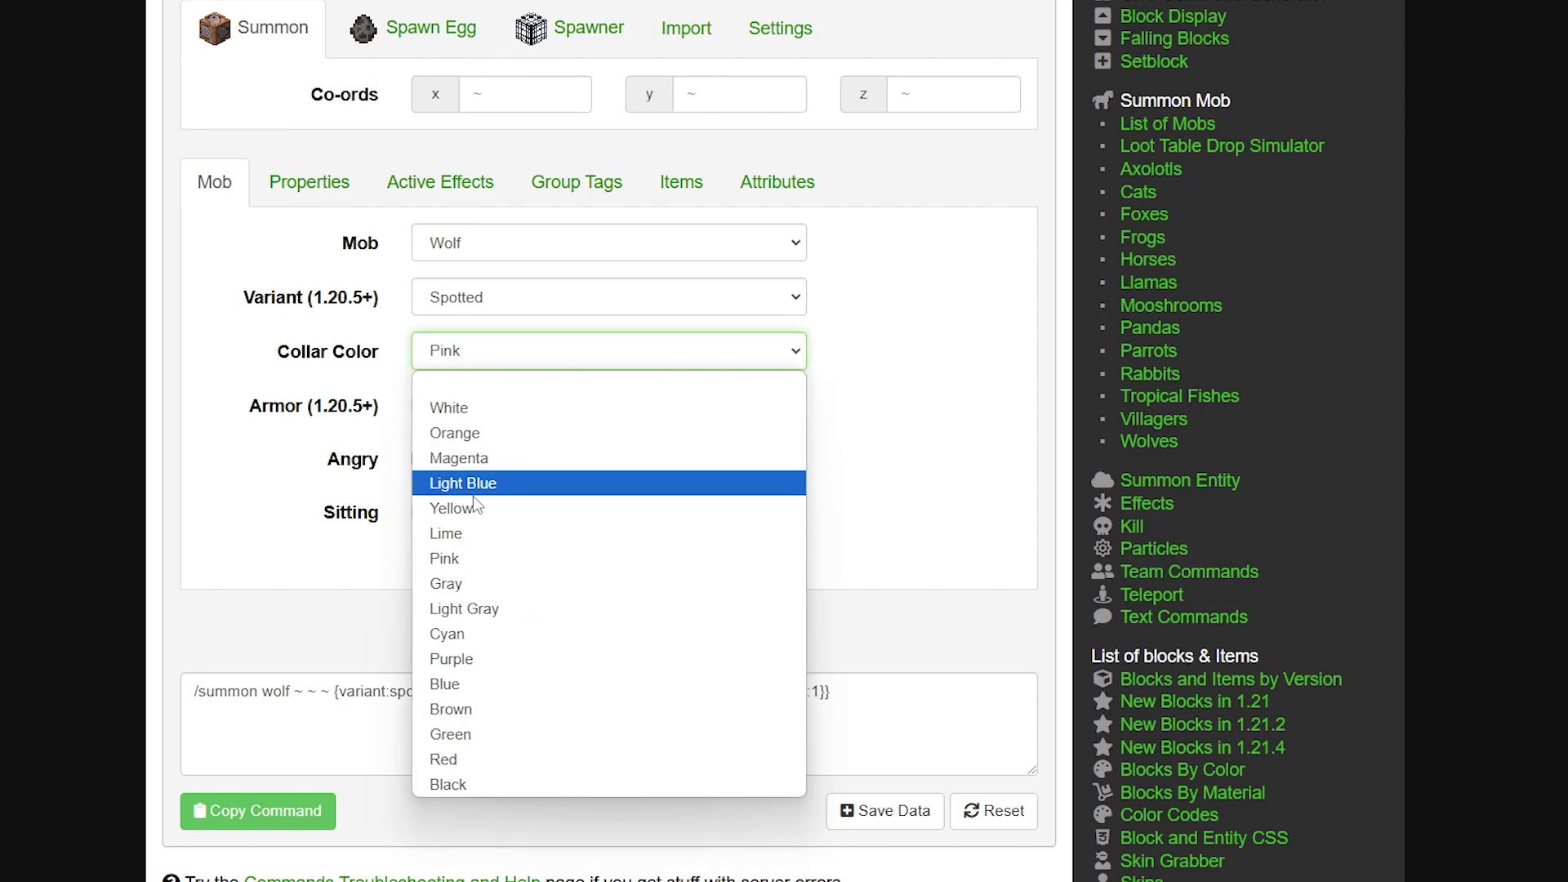
left_click(470, 650)
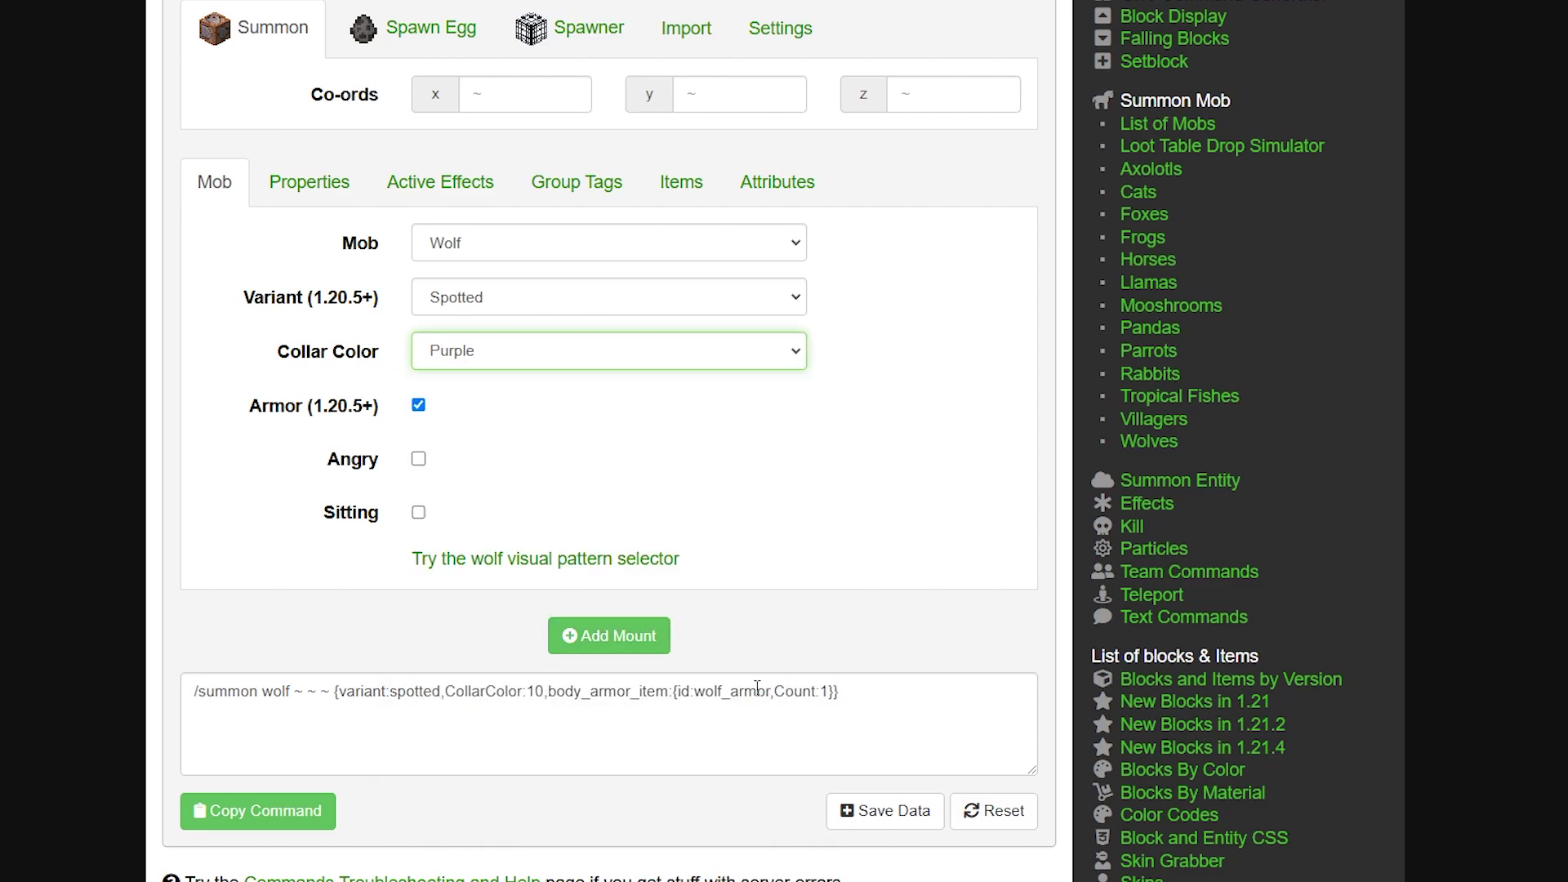
left_click(488, 718)
left_click(419, 459)
left_click(419, 460)
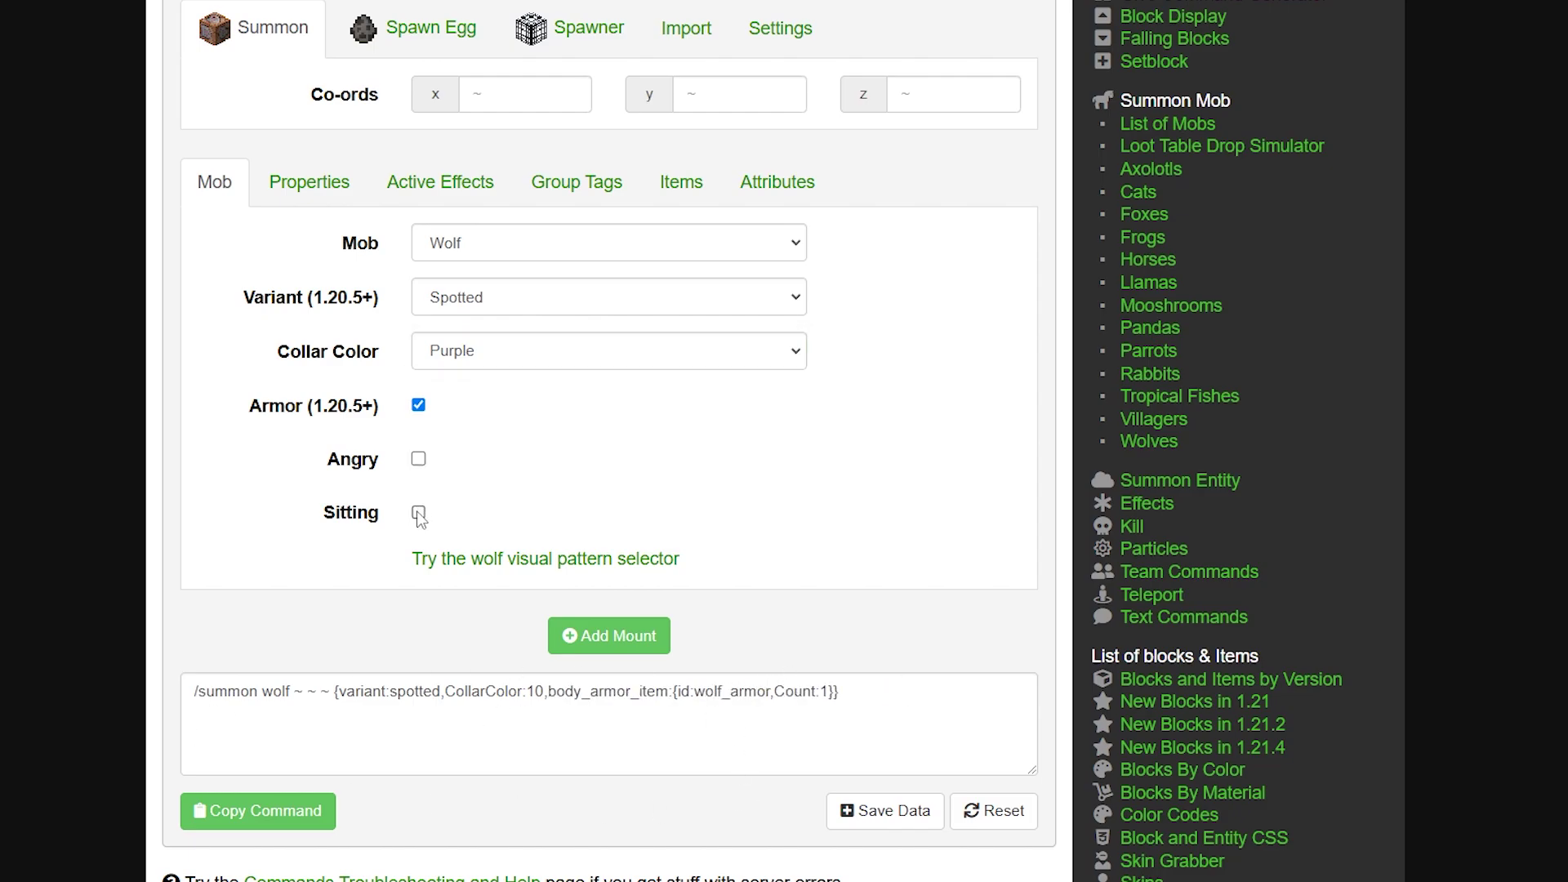
left_click(419, 513)
left_click(418, 513)
Step: In Properties, set Custom Name 'Cute Doggo', Health 500, and tick Can Pick Up Loot
left_click(308, 181)
scroll(349, 360, "down", 2)
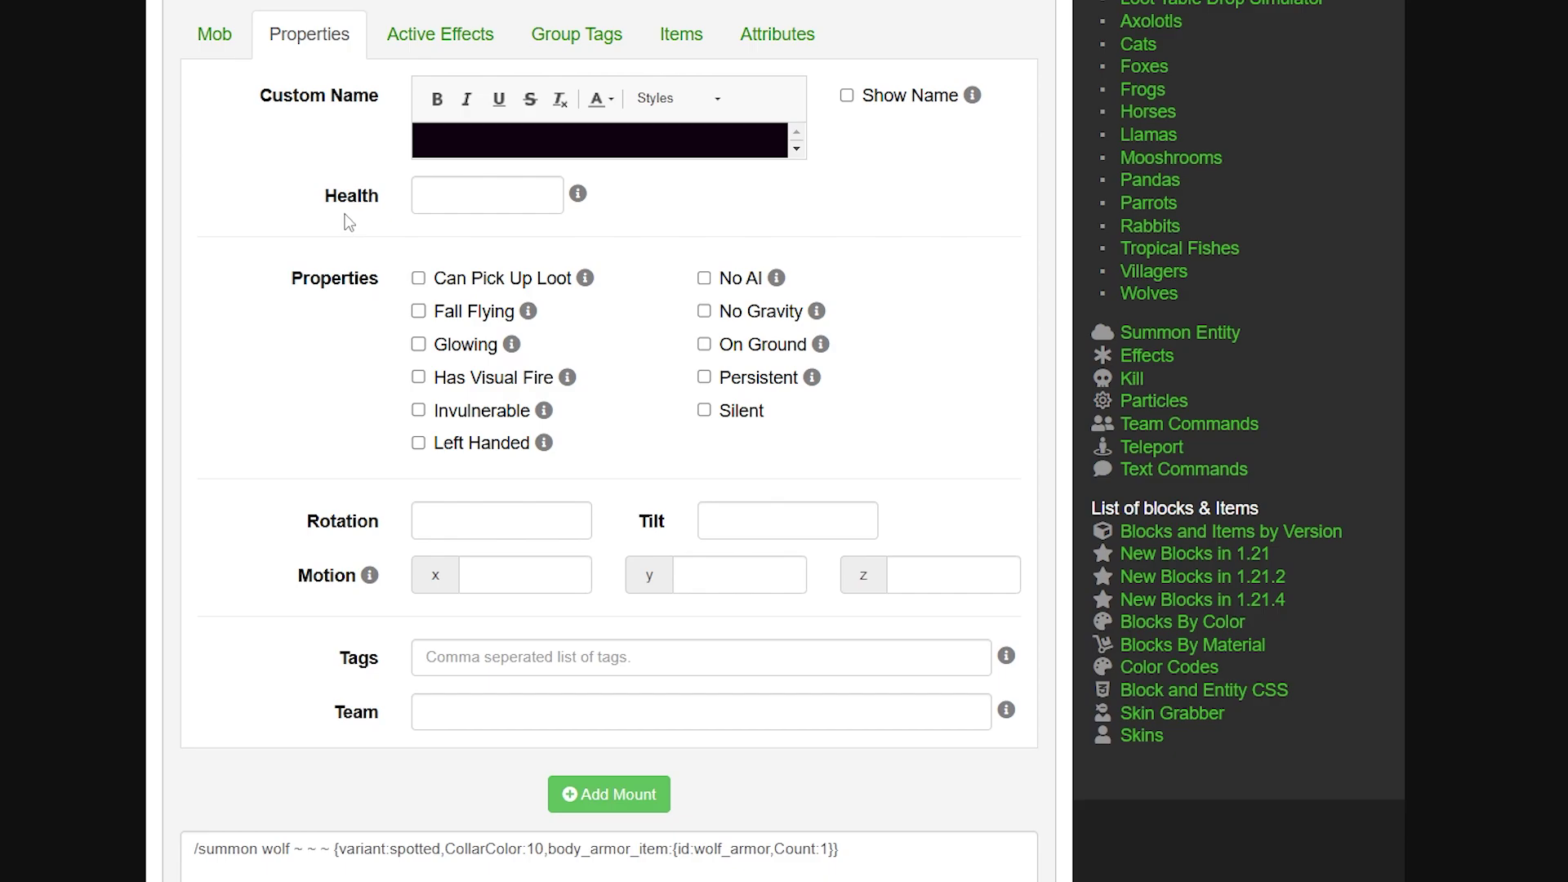
left_click(448, 193)
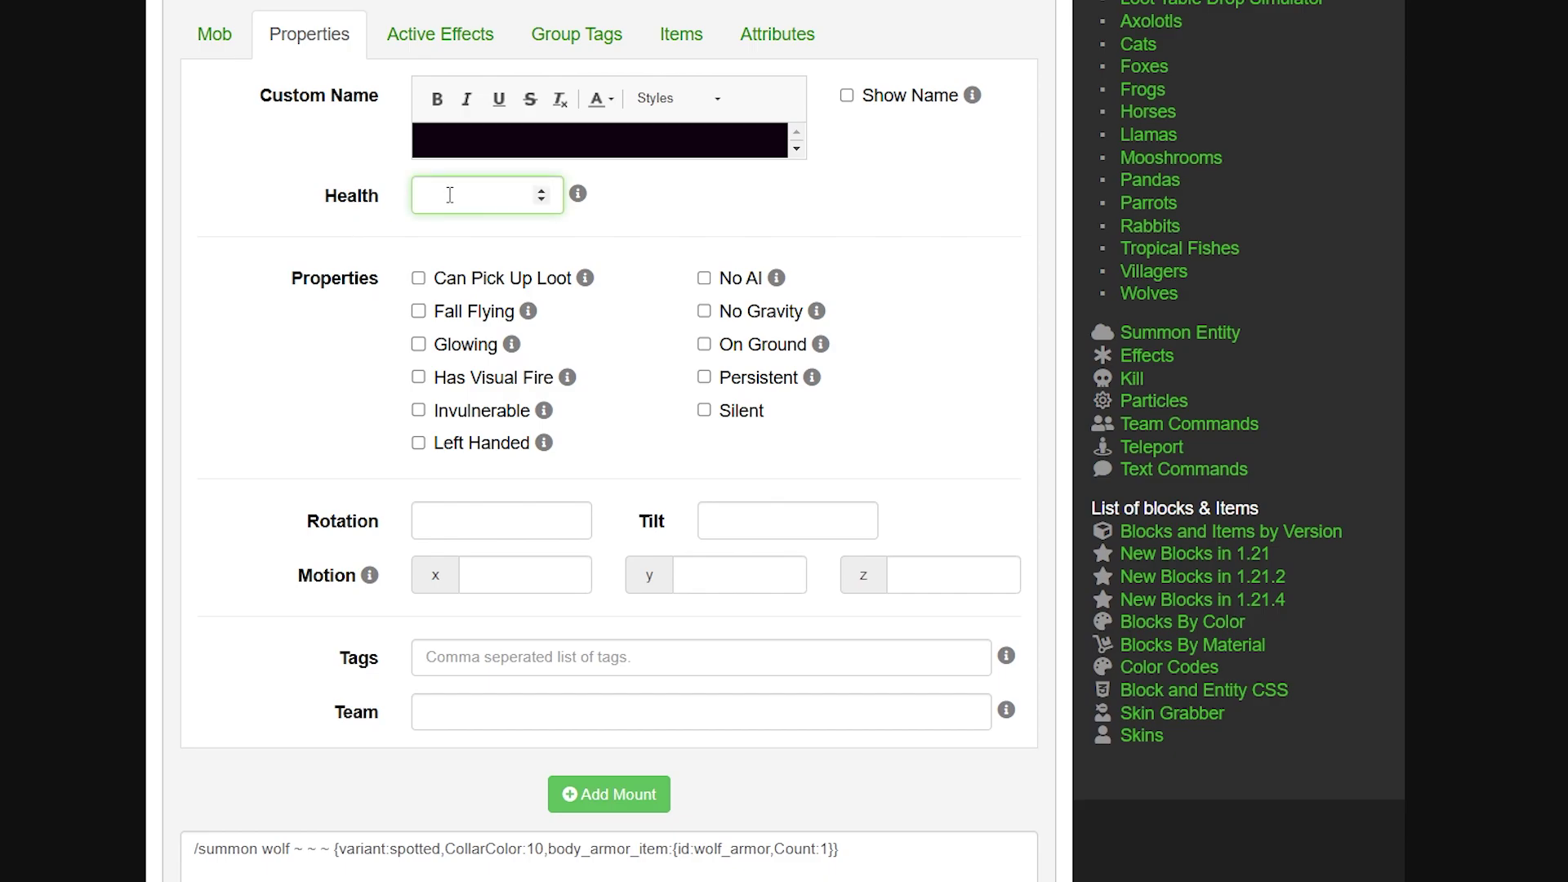
left_click(450, 137)
type("Cute")
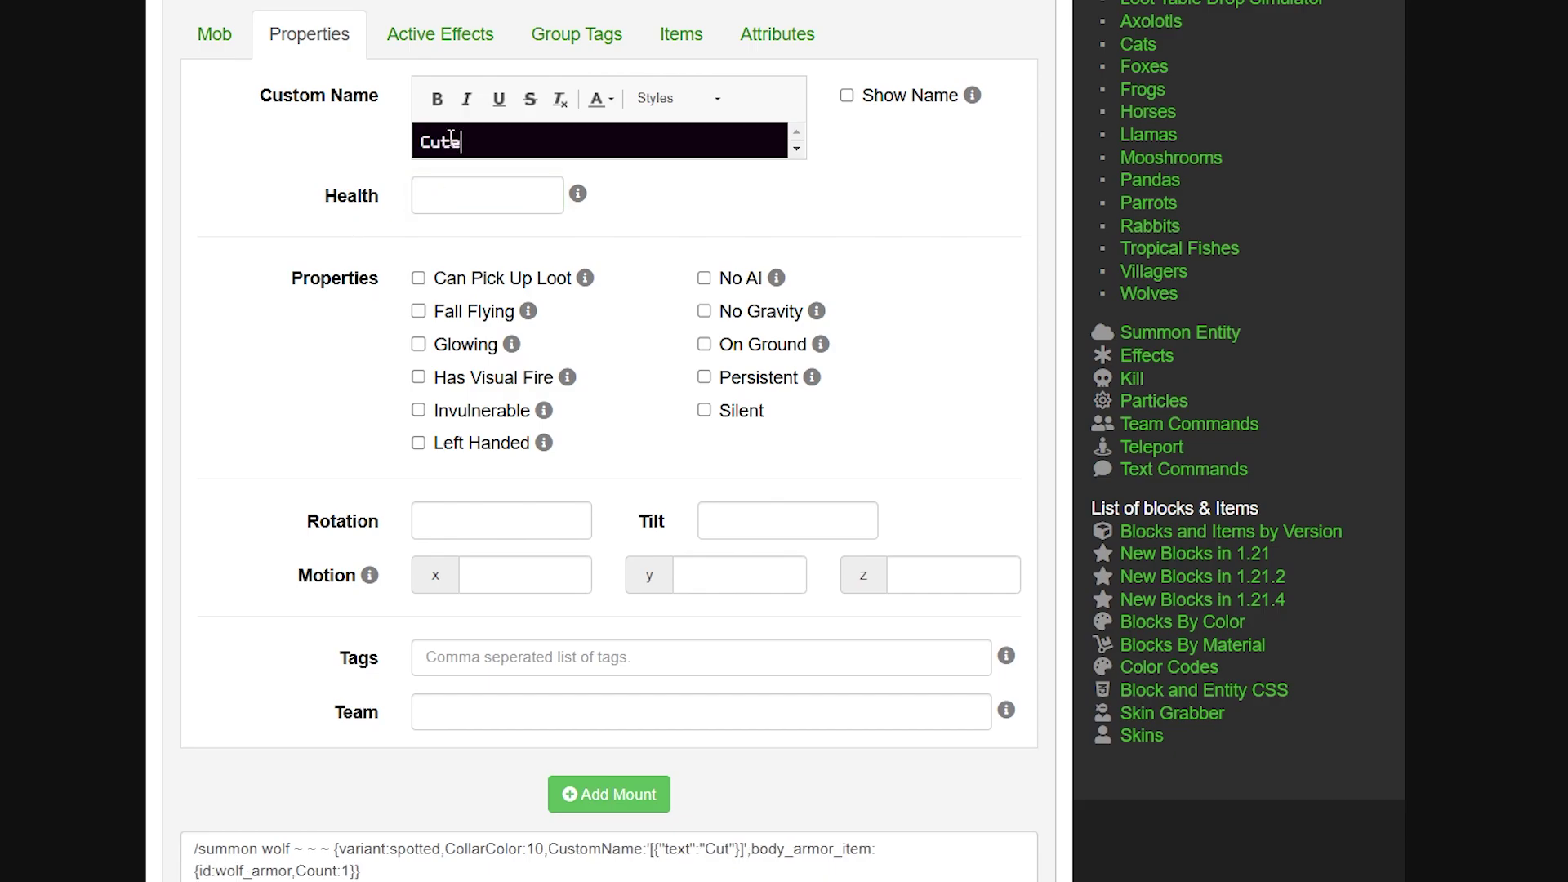
type(" Doggo")
key("Tab")
type("5")
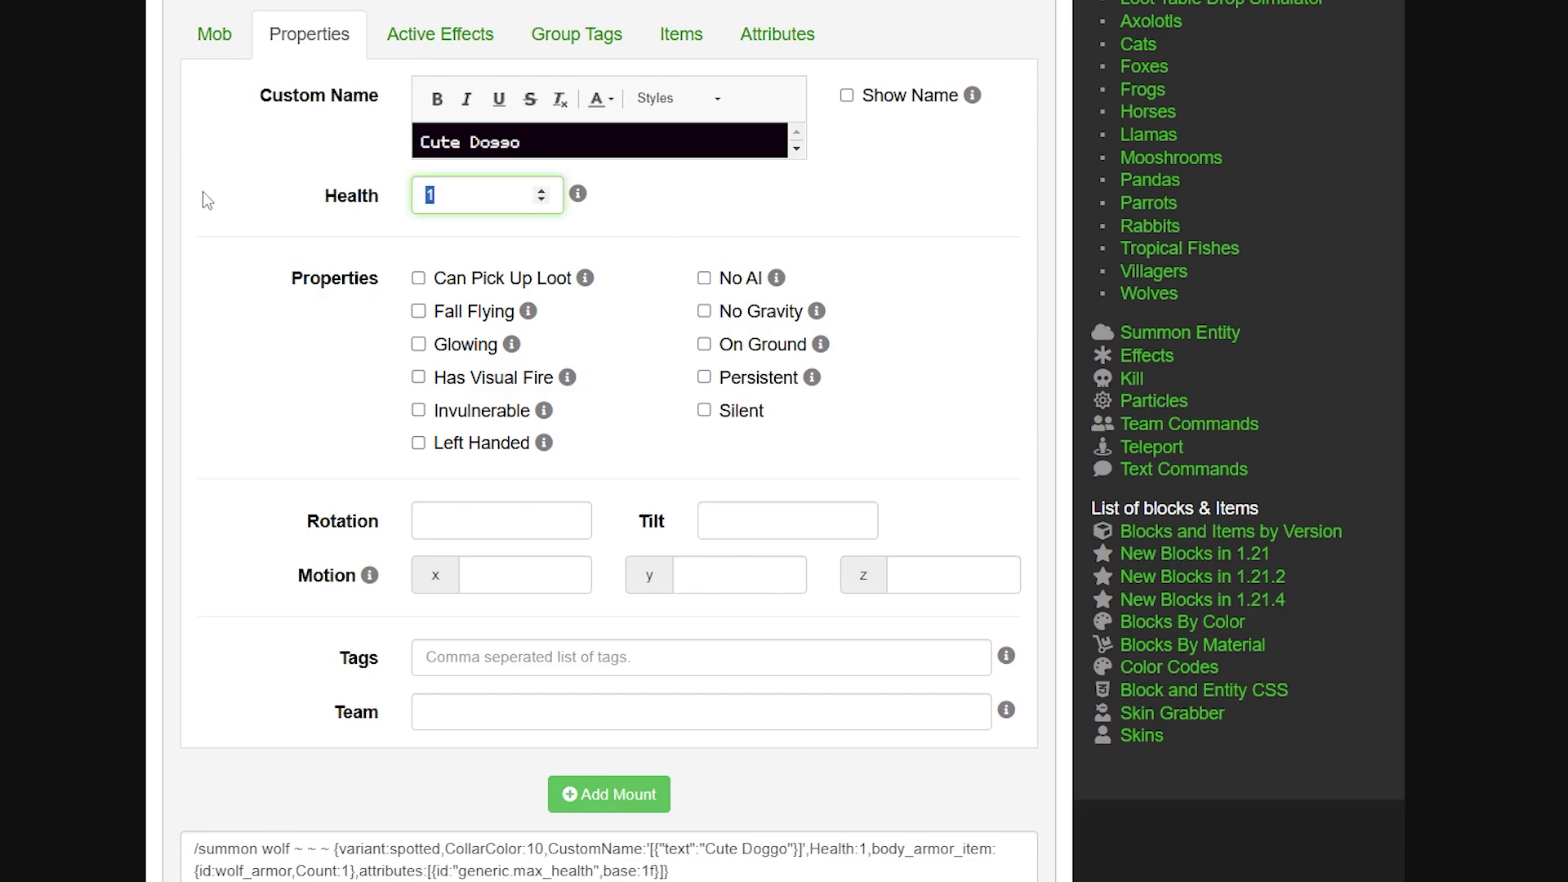
type("00")
left_click(699, 212)
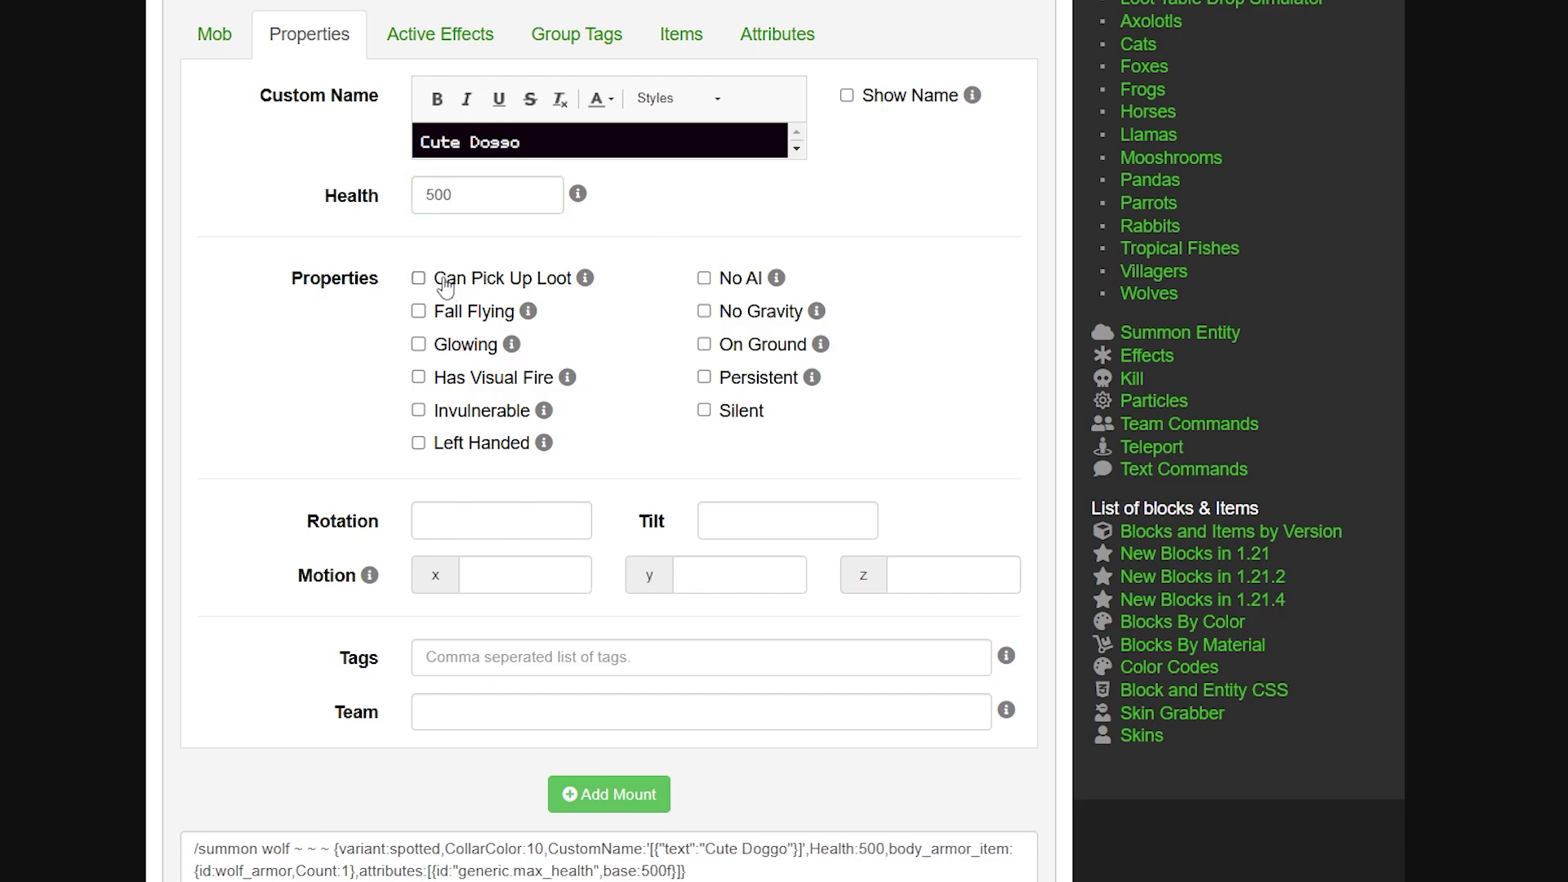
left_click(546, 281)
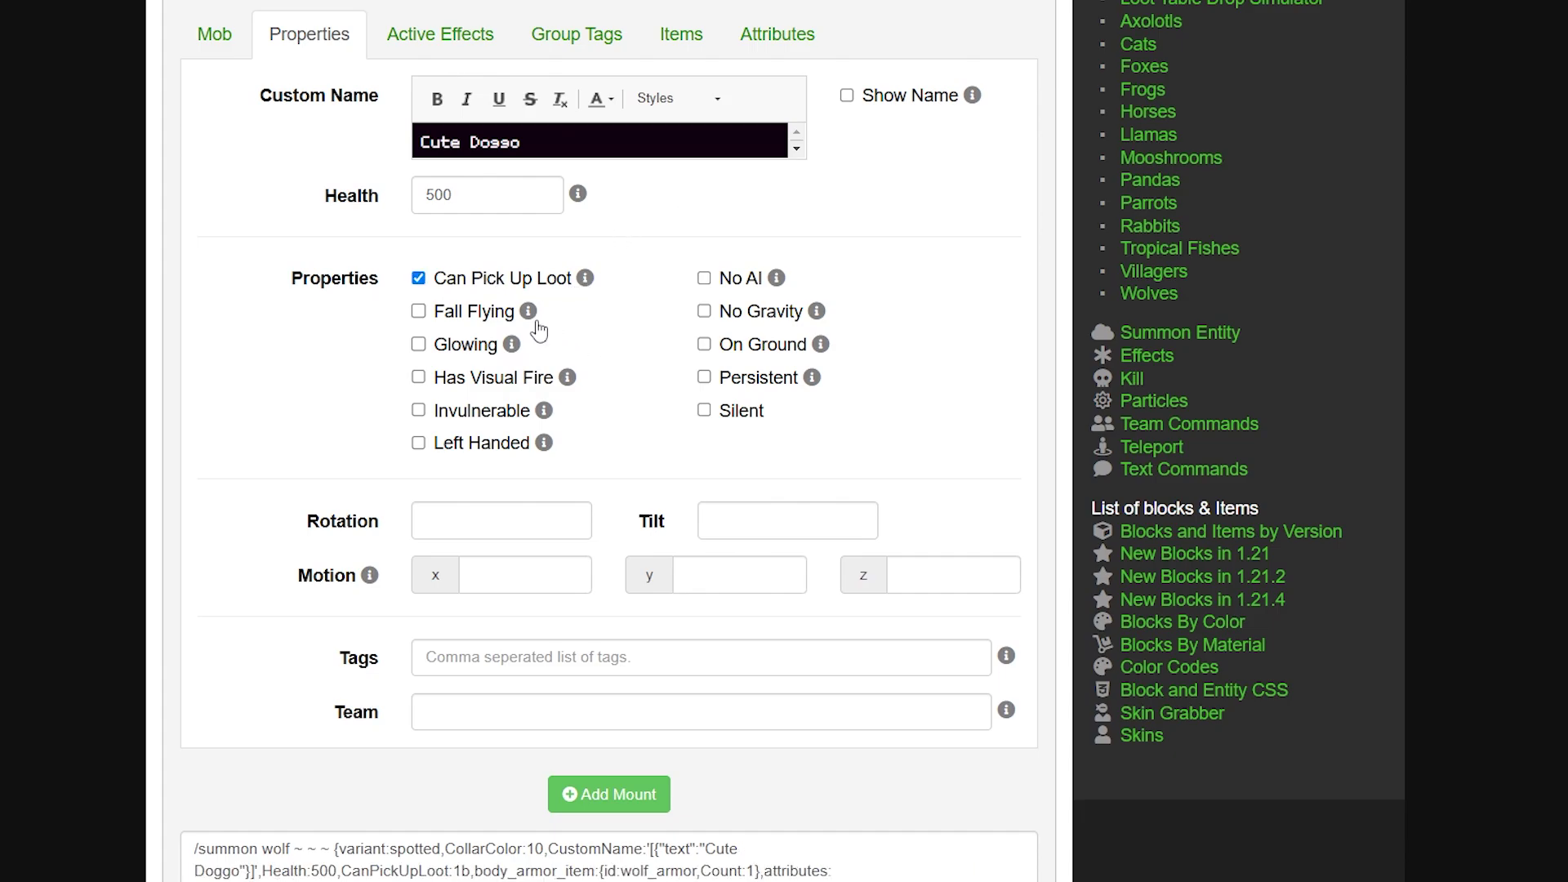
mouse_move(532, 321)
mouse_move(776, 278)
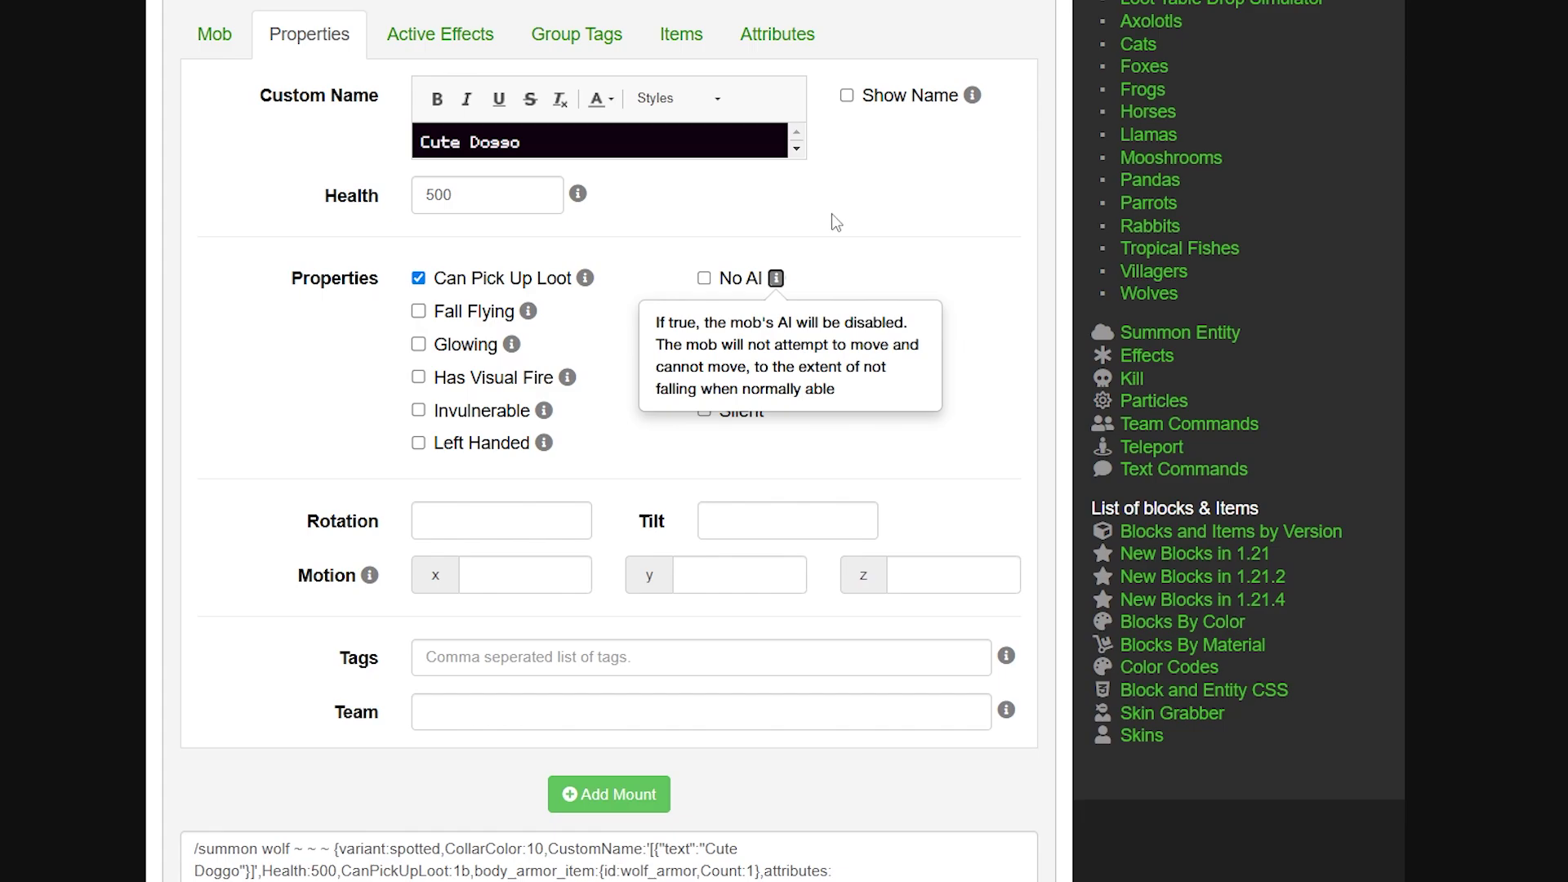
Step: Enable No AI, read the No Gravity tooltip, and inspect the rotation and motion fields
left_click(723, 279)
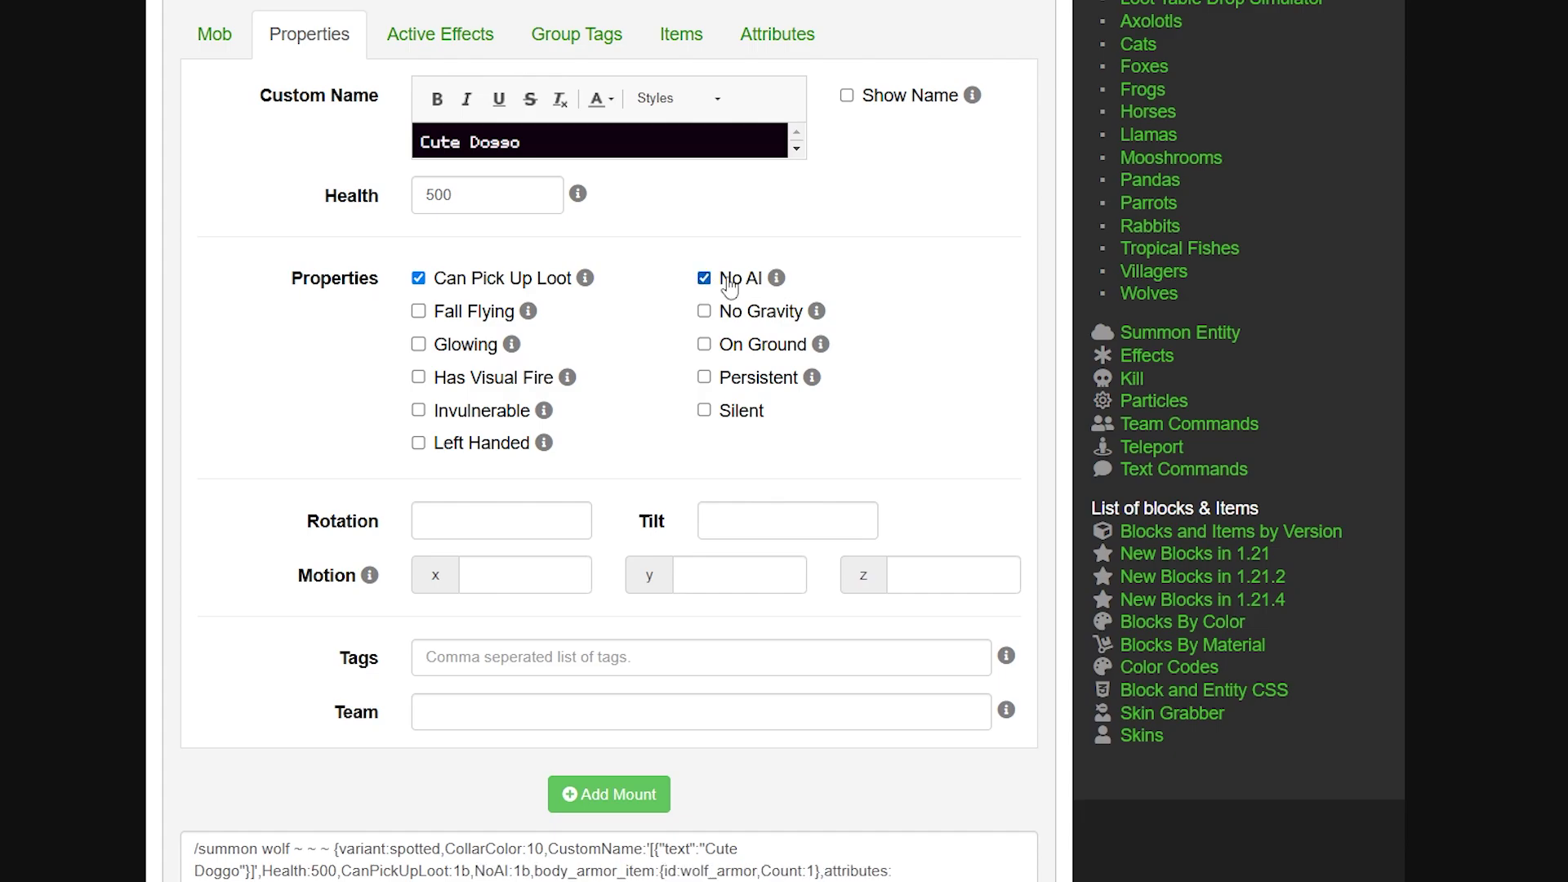
left_click(817, 313)
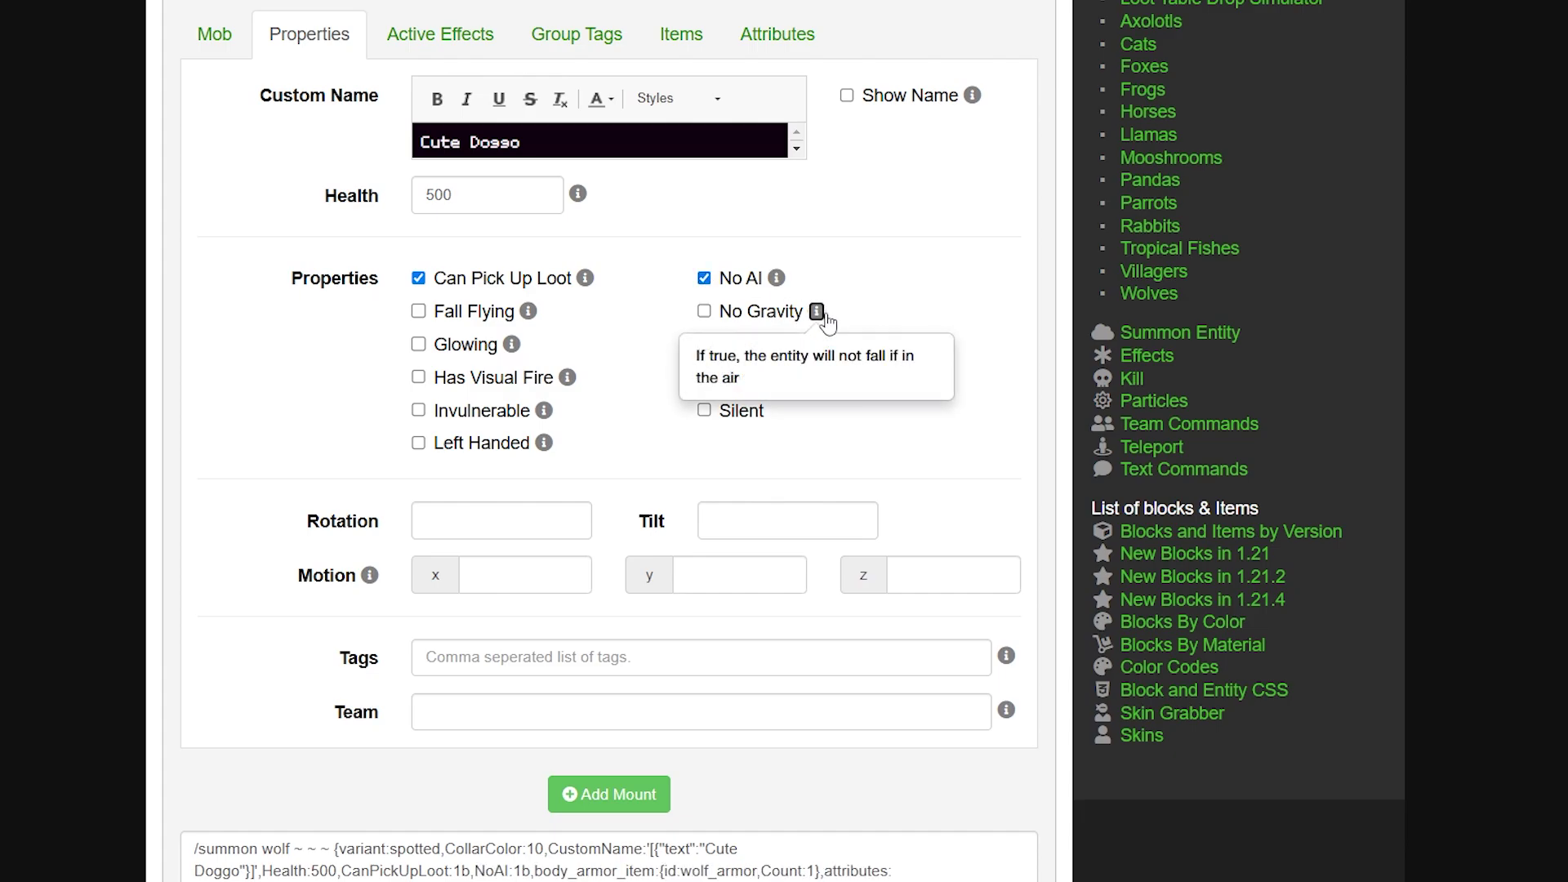
left_click(831, 310)
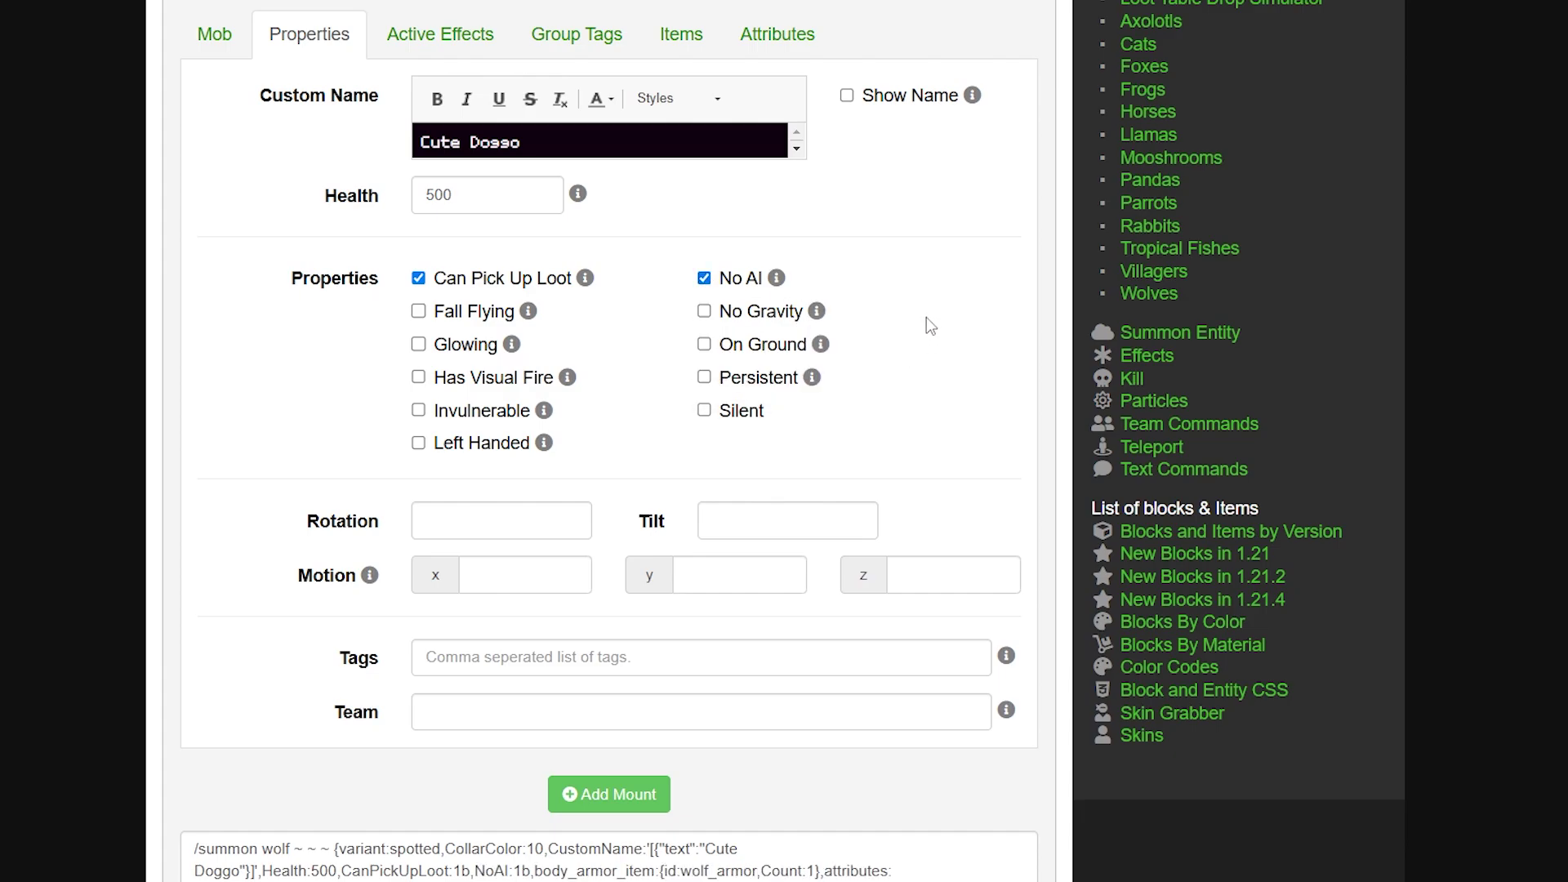
scroll(889, 414, "down", 2)
left_click(418, 321)
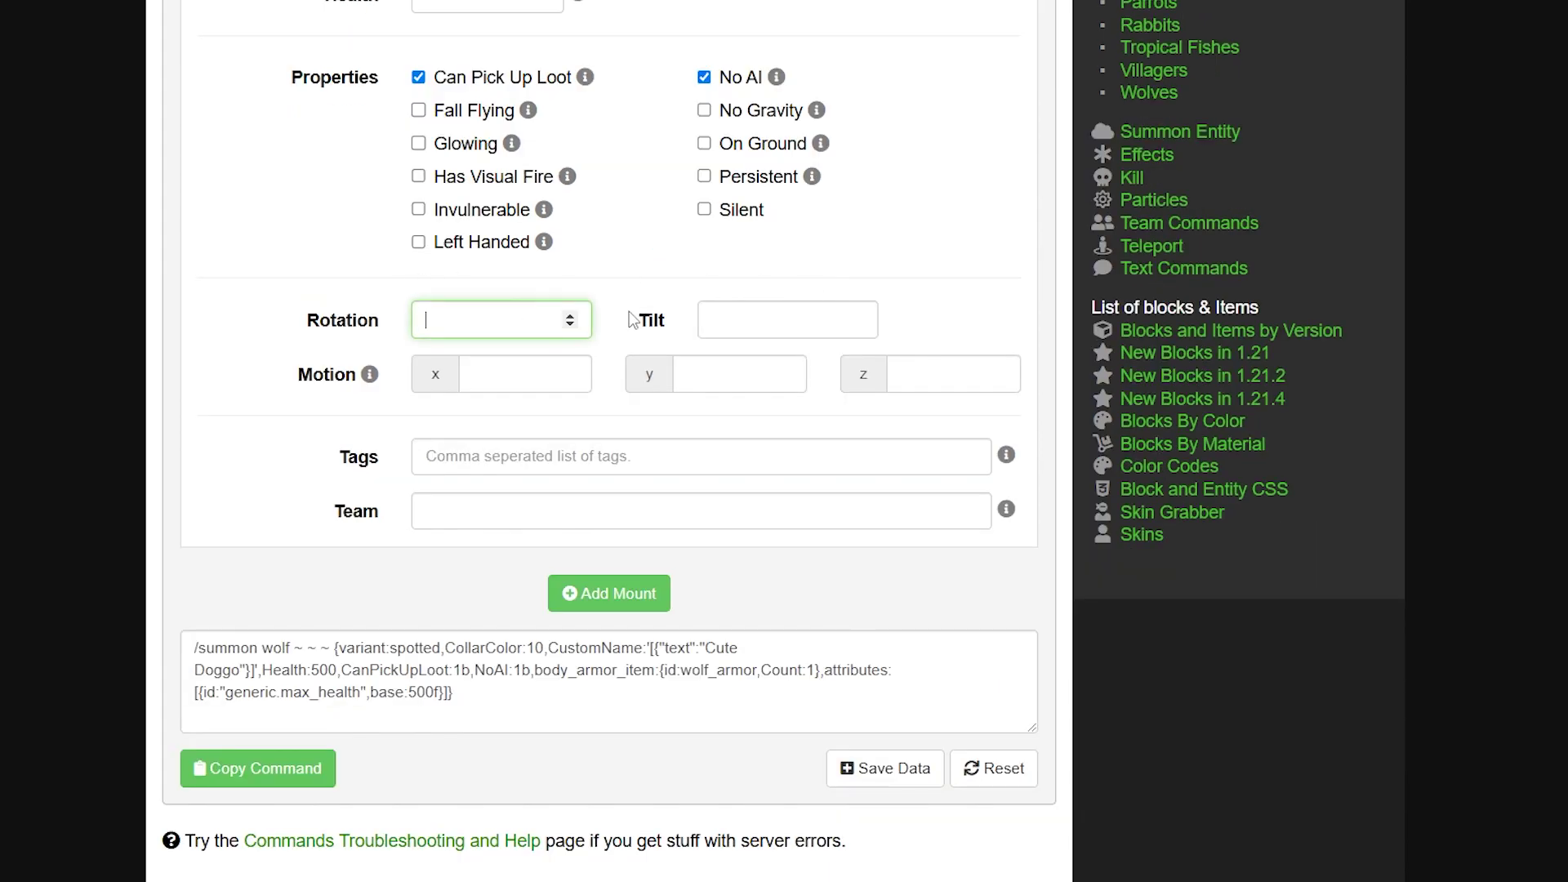
left_click(742, 317)
left_click(495, 378)
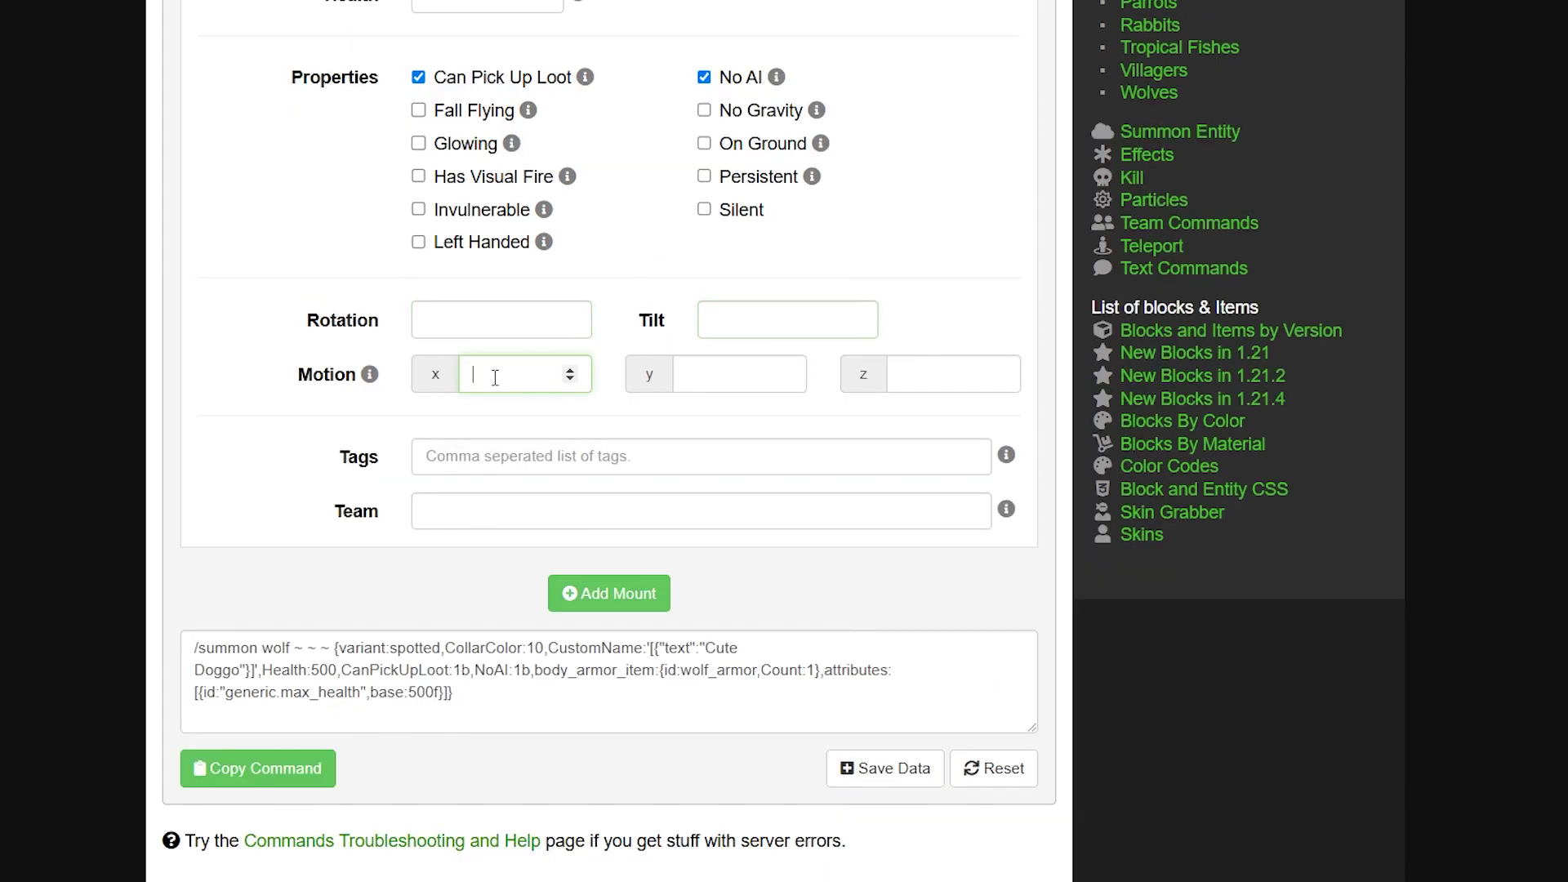
left_click(403, 360)
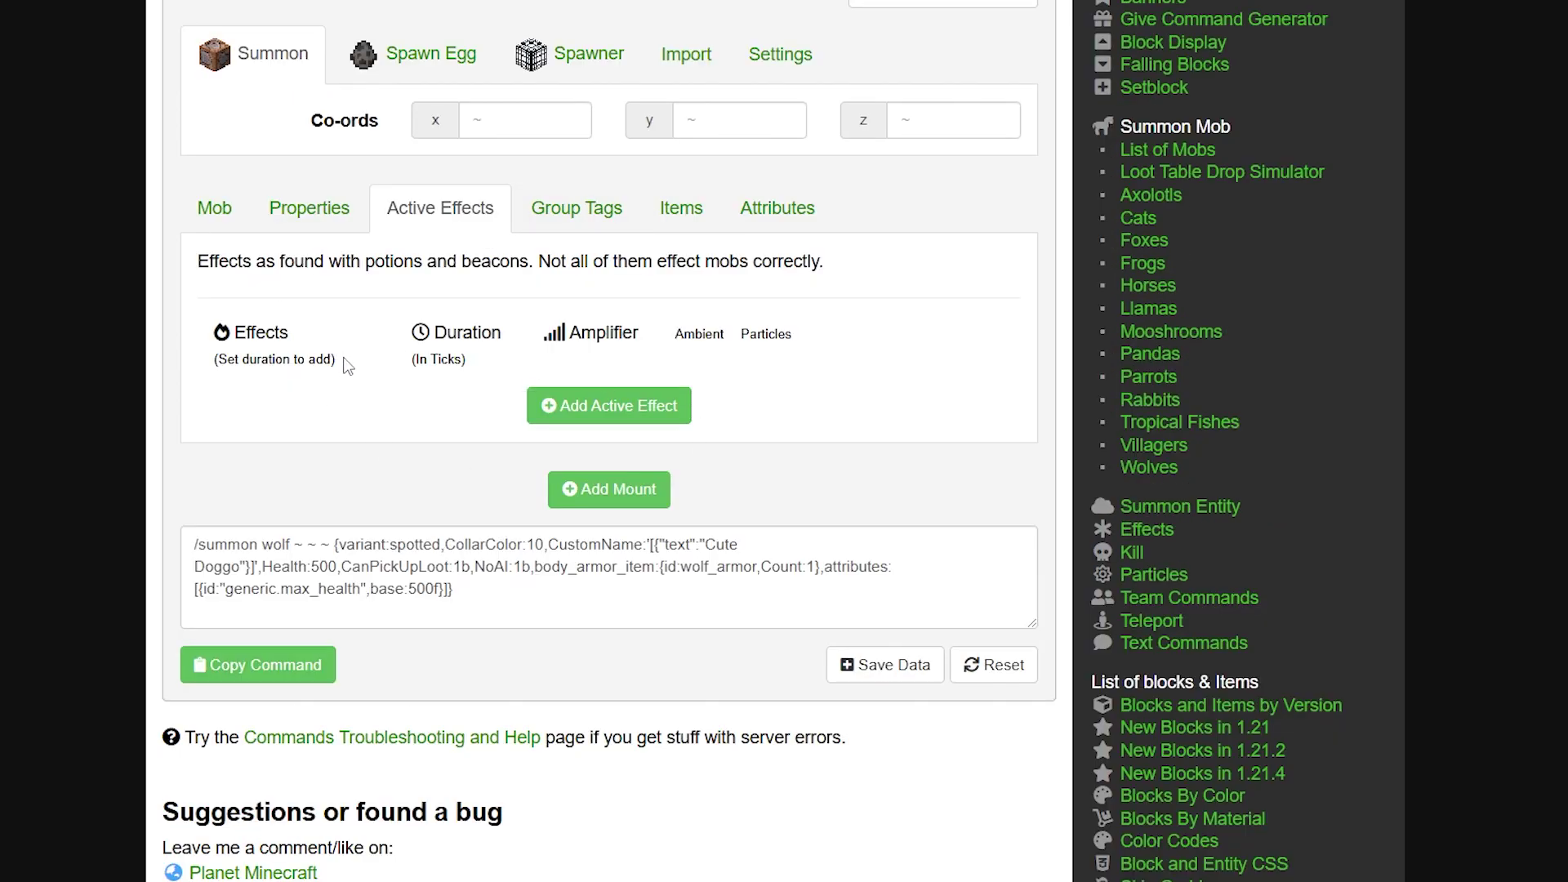
Step: Look over the group tag and age settings, then focus each of the four empty Owner fields
scroll(572, 123, "down", 2)
left_click(578, 52)
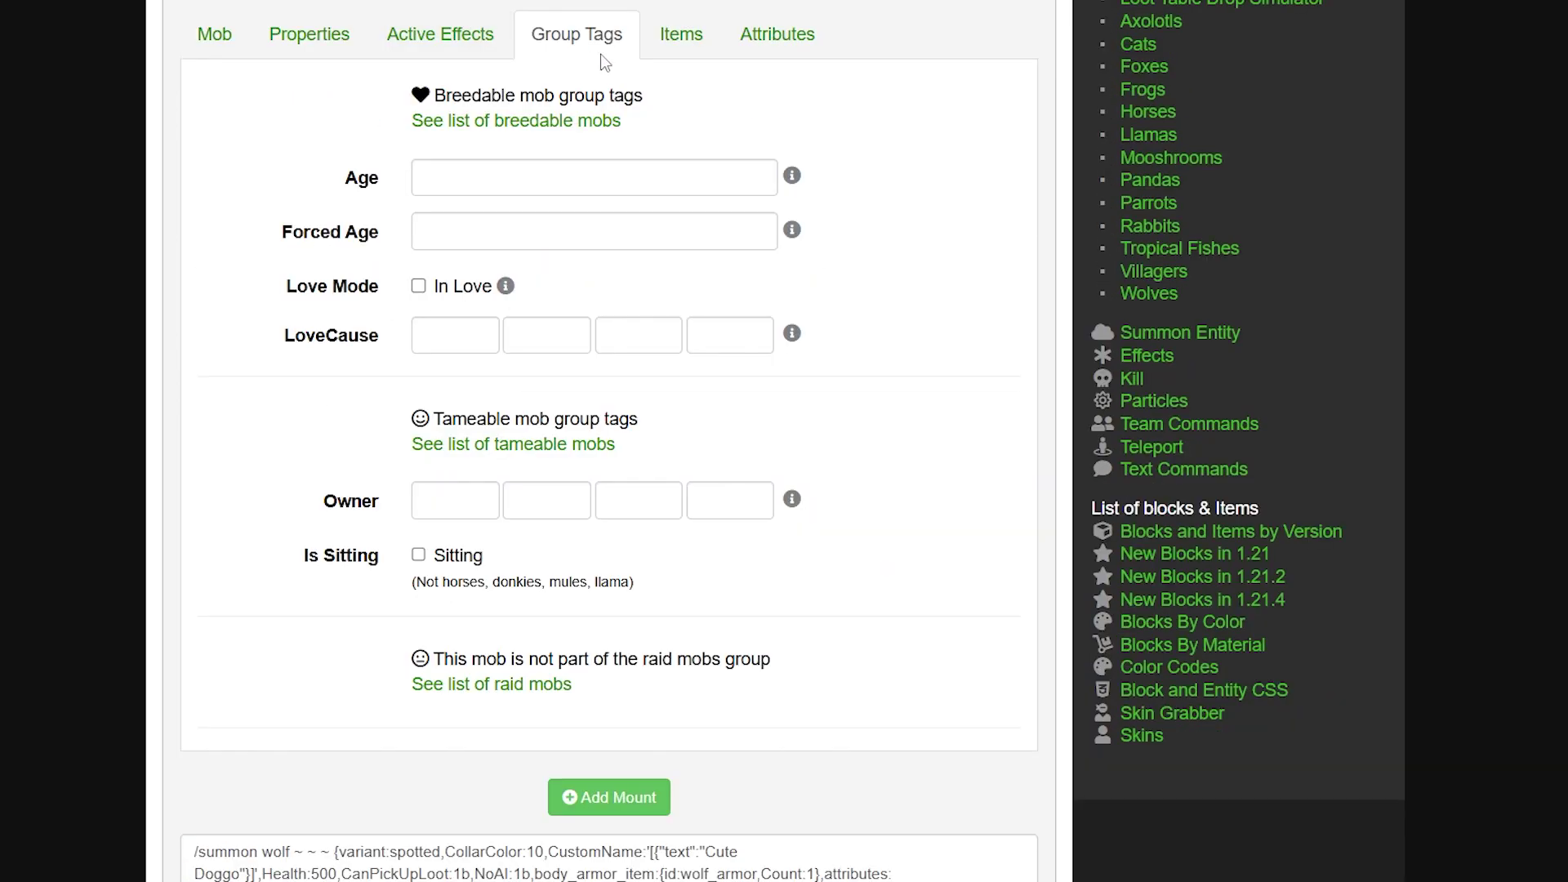
left_click(633, 172)
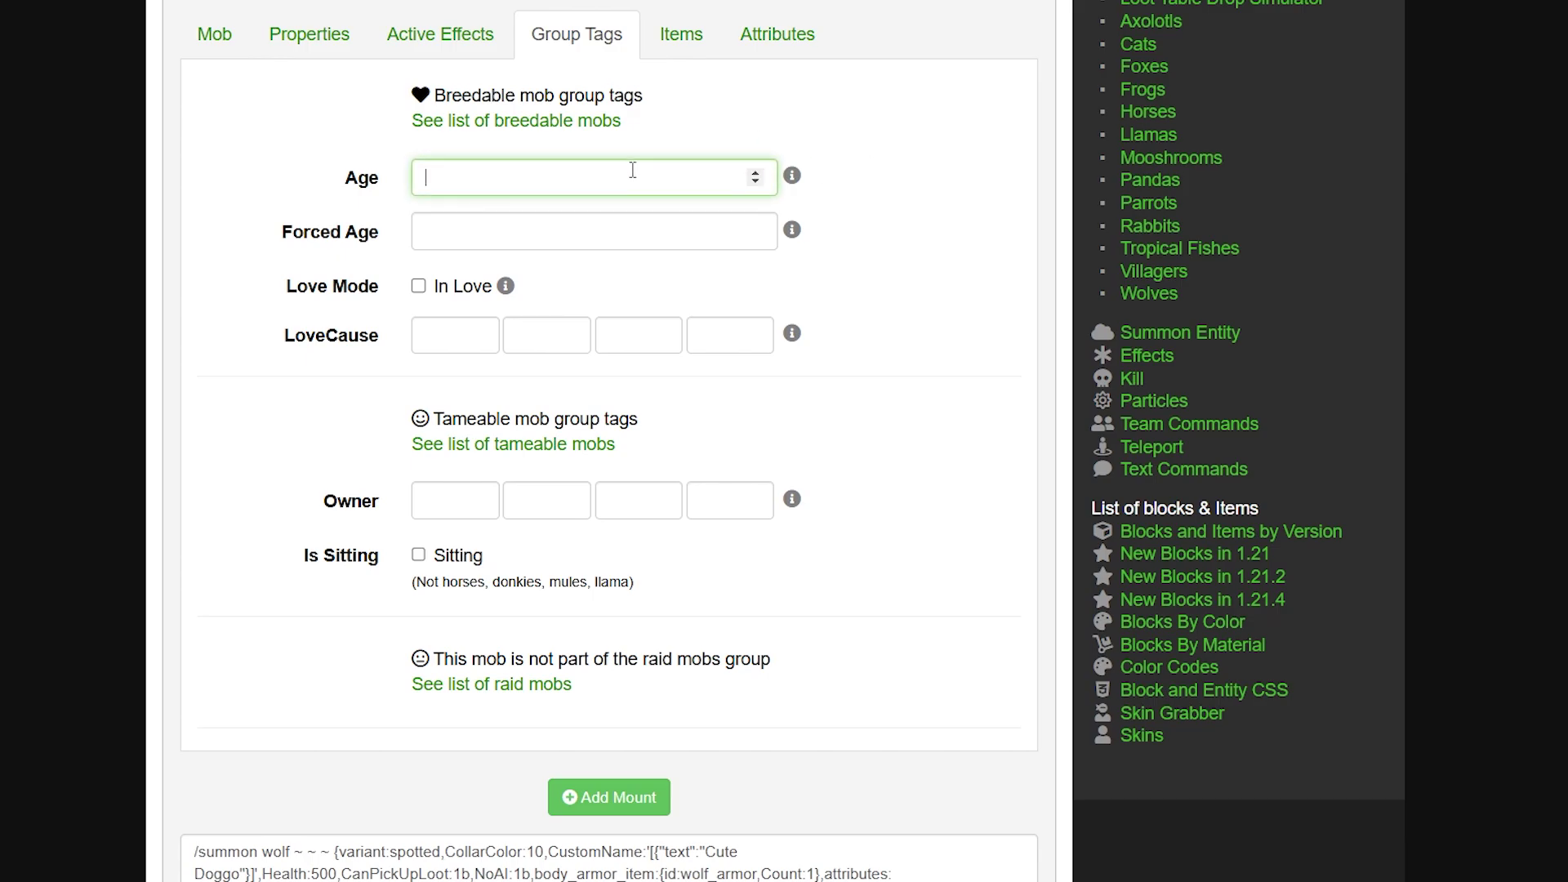
left_click(341, 295)
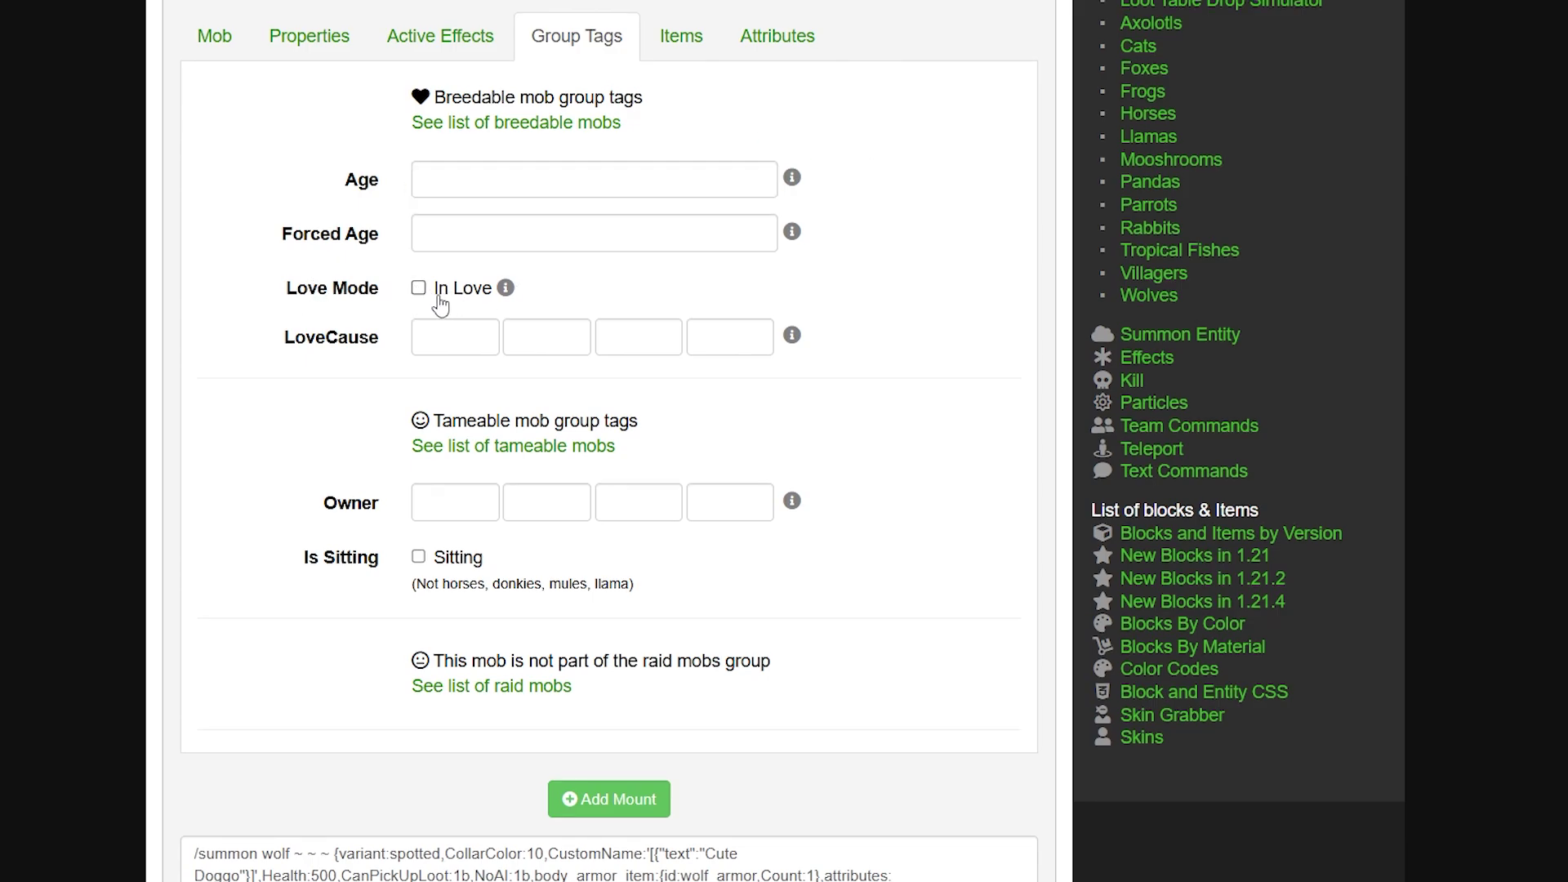
mouse_move(506, 288)
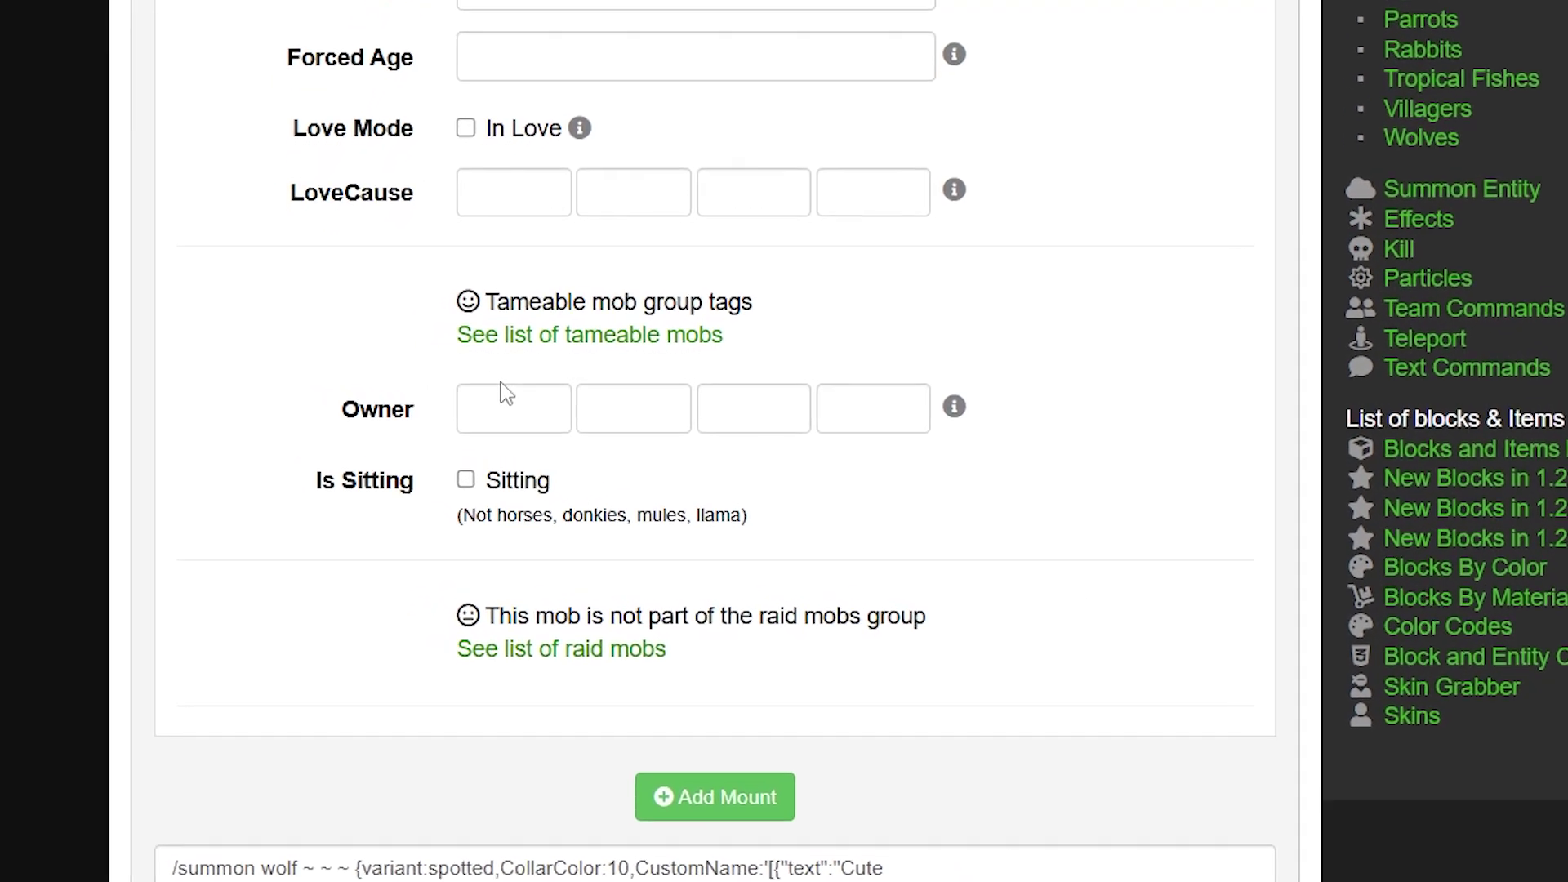
left_click(499, 403)
left_click(657, 408)
left_click(759, 404)
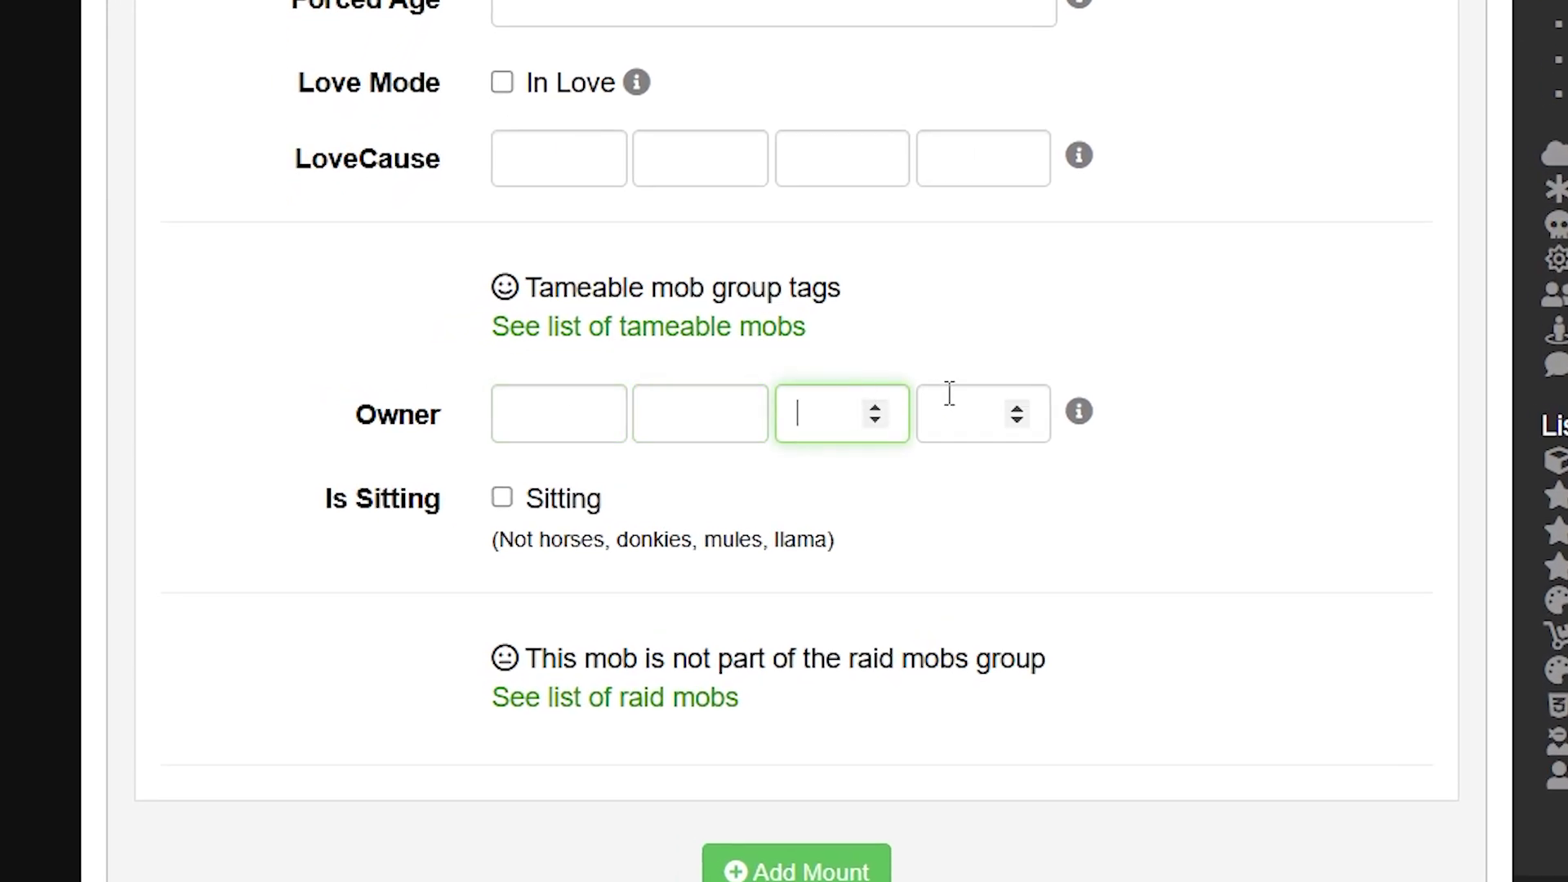
left_click(950, 393)
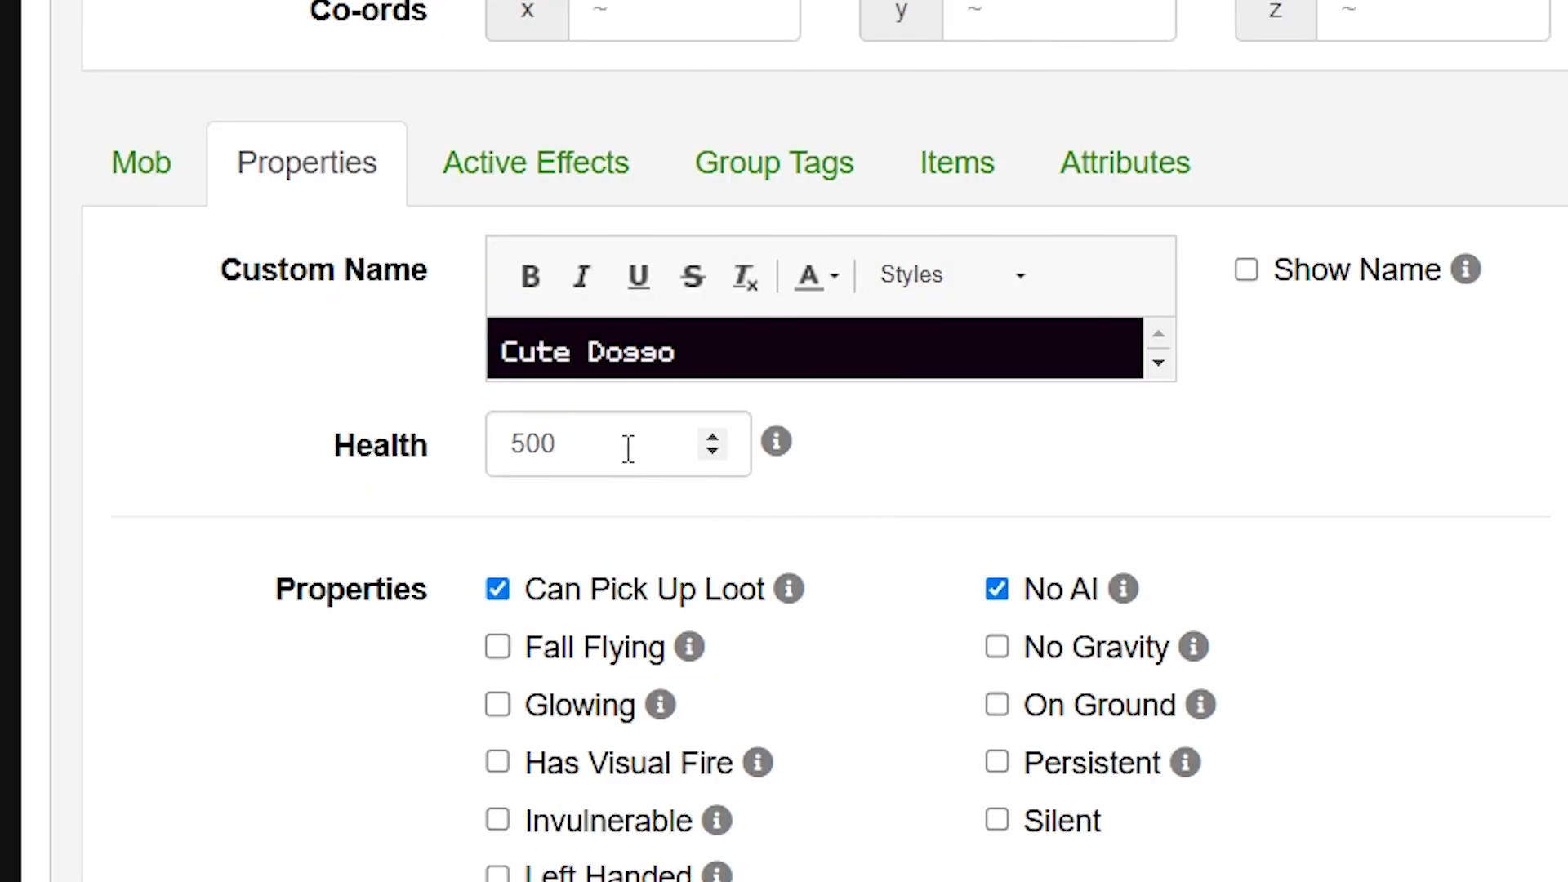
Step: Put an Acacia Log in the wolf's main hand, then remove it again
double_click(628, 448)
left_click(388, 497)
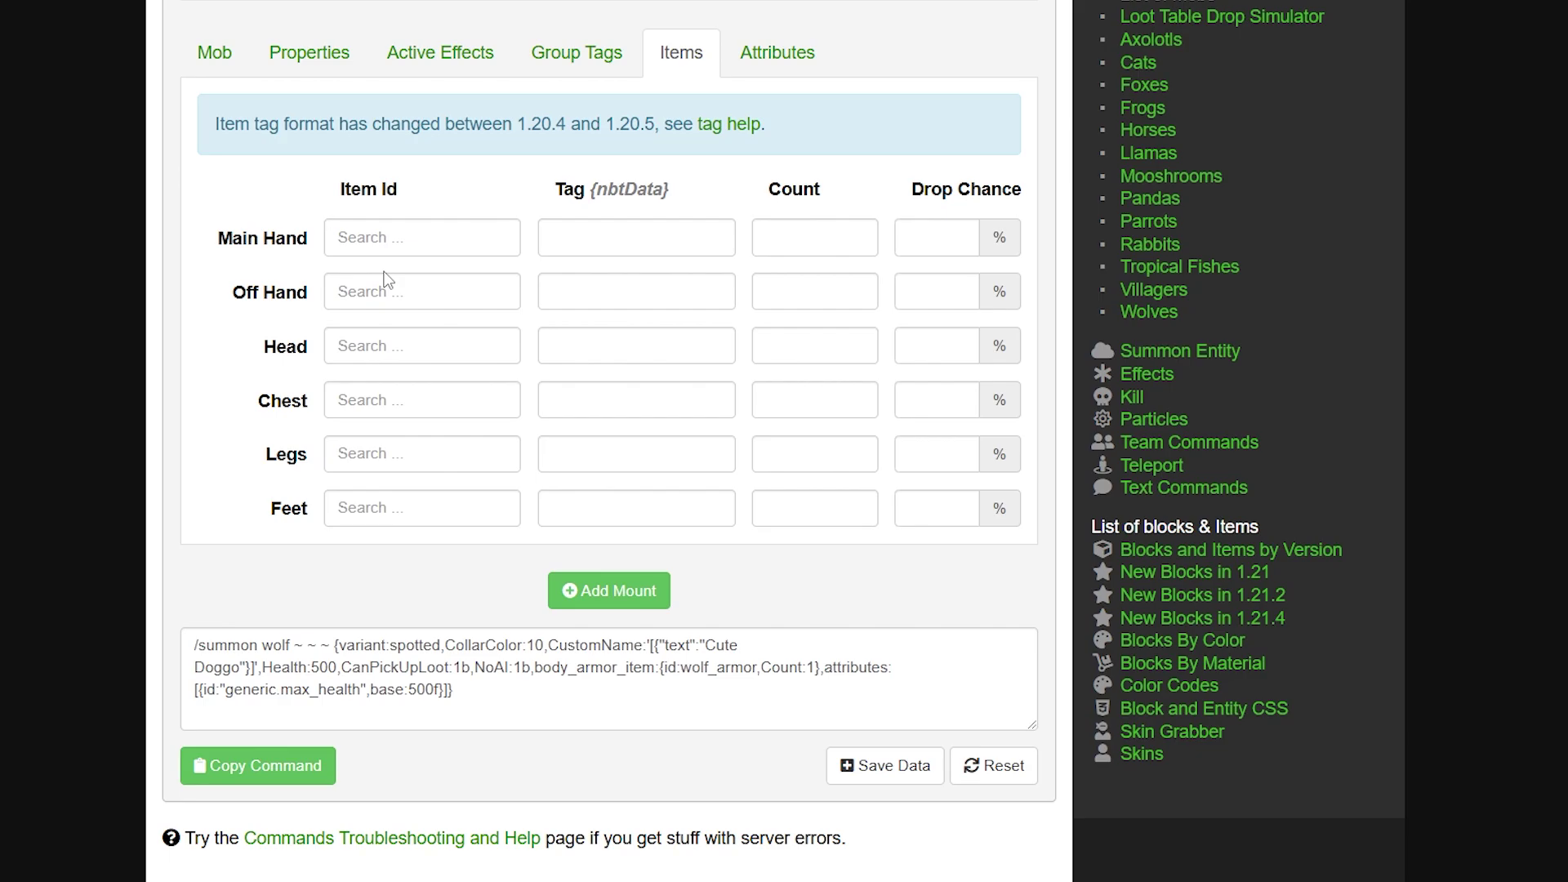
left_click(413, 237)
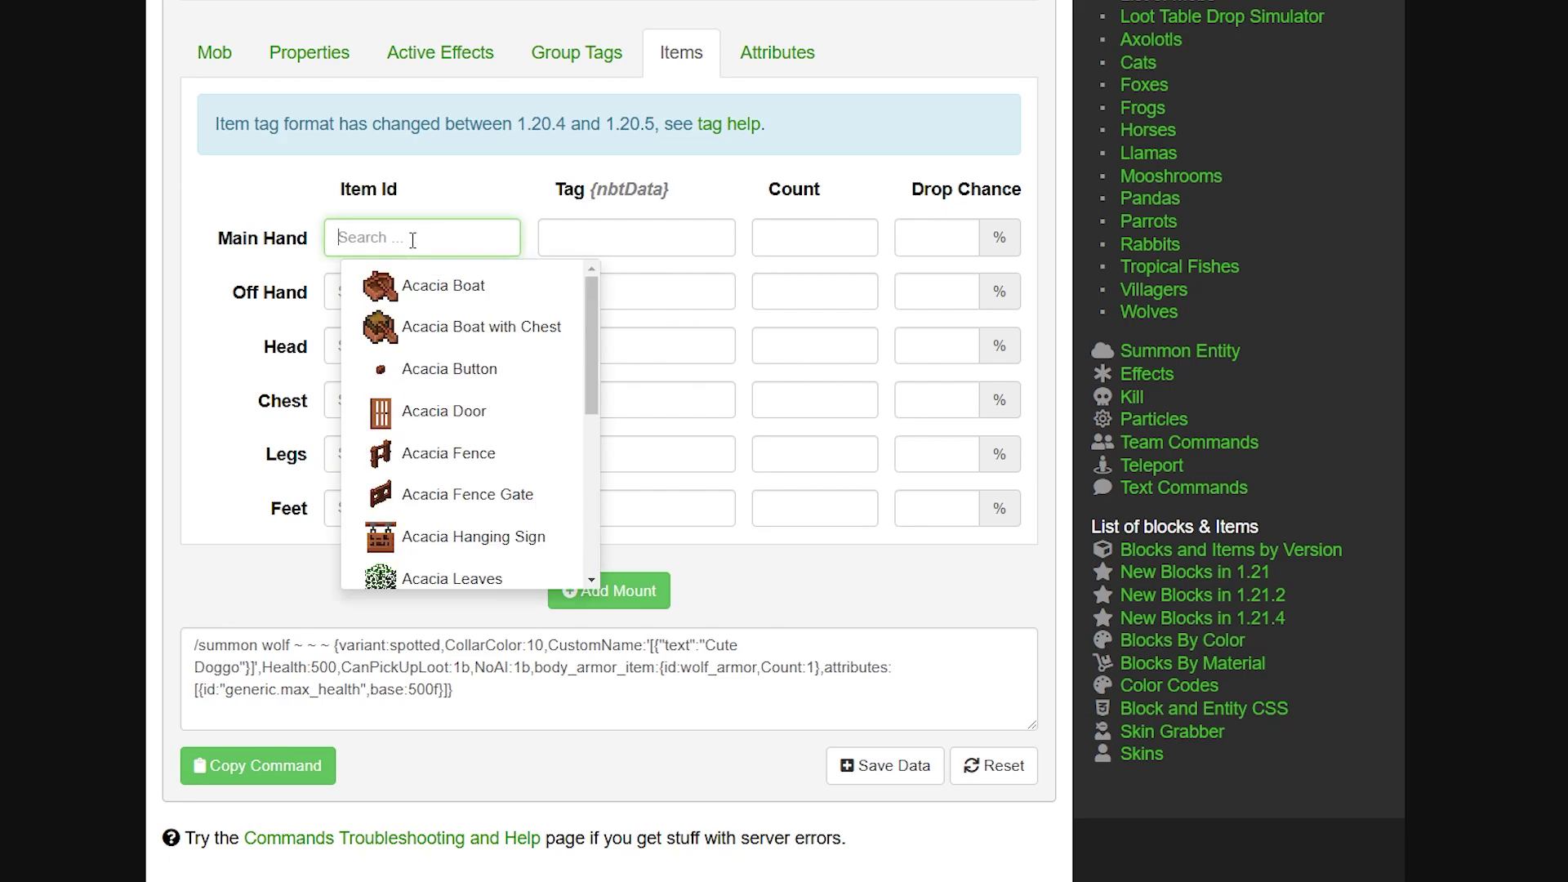
scroll(563, 457, "down", 5)
scroll(507, 438, "up", 3)
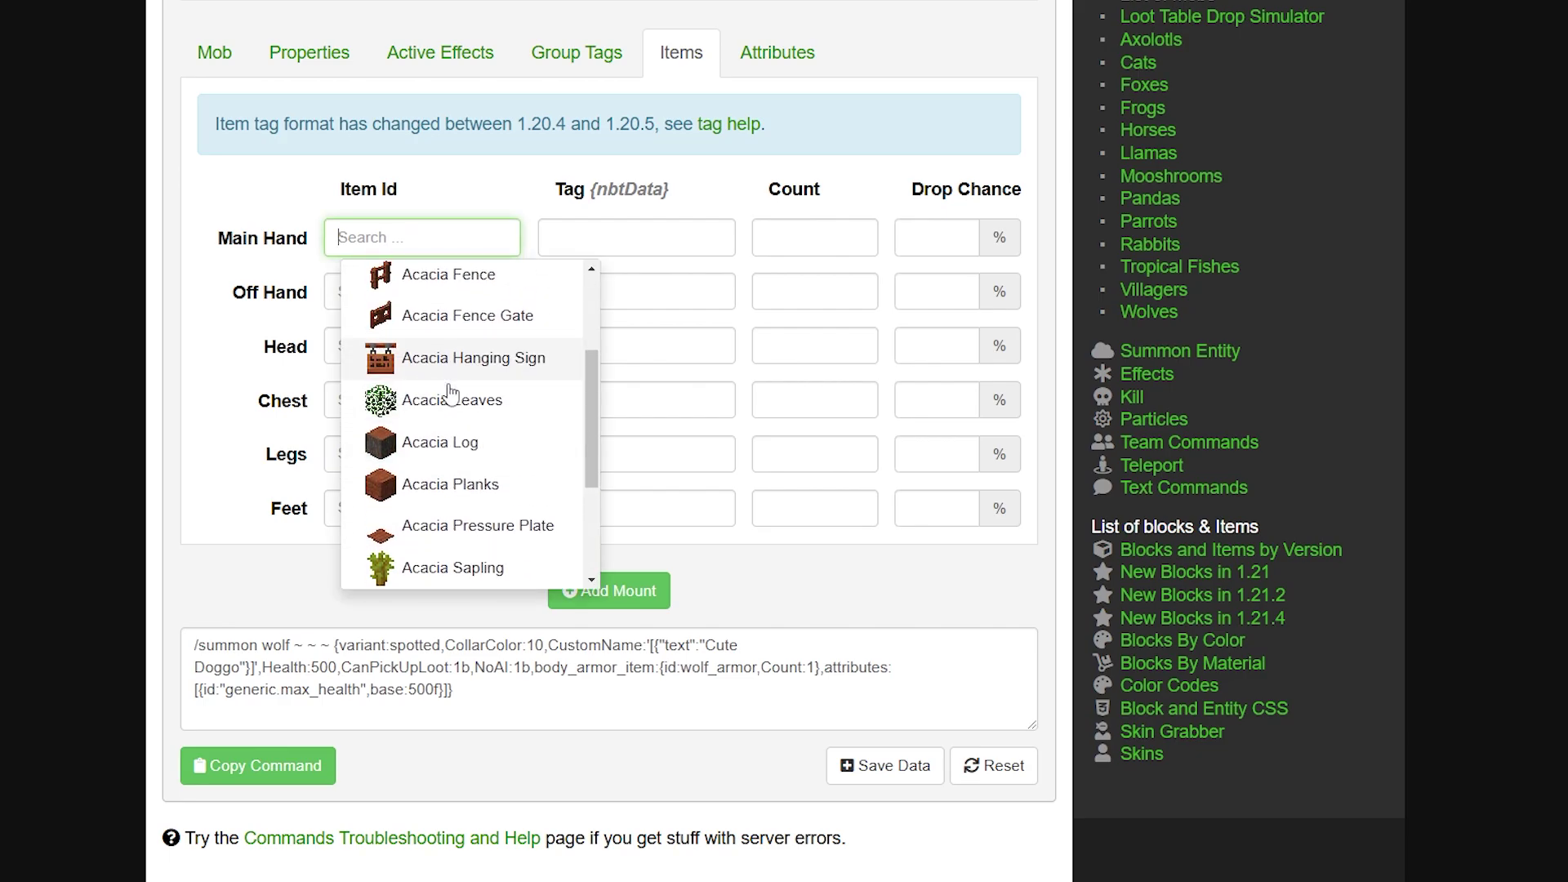
left_click(403, 443)
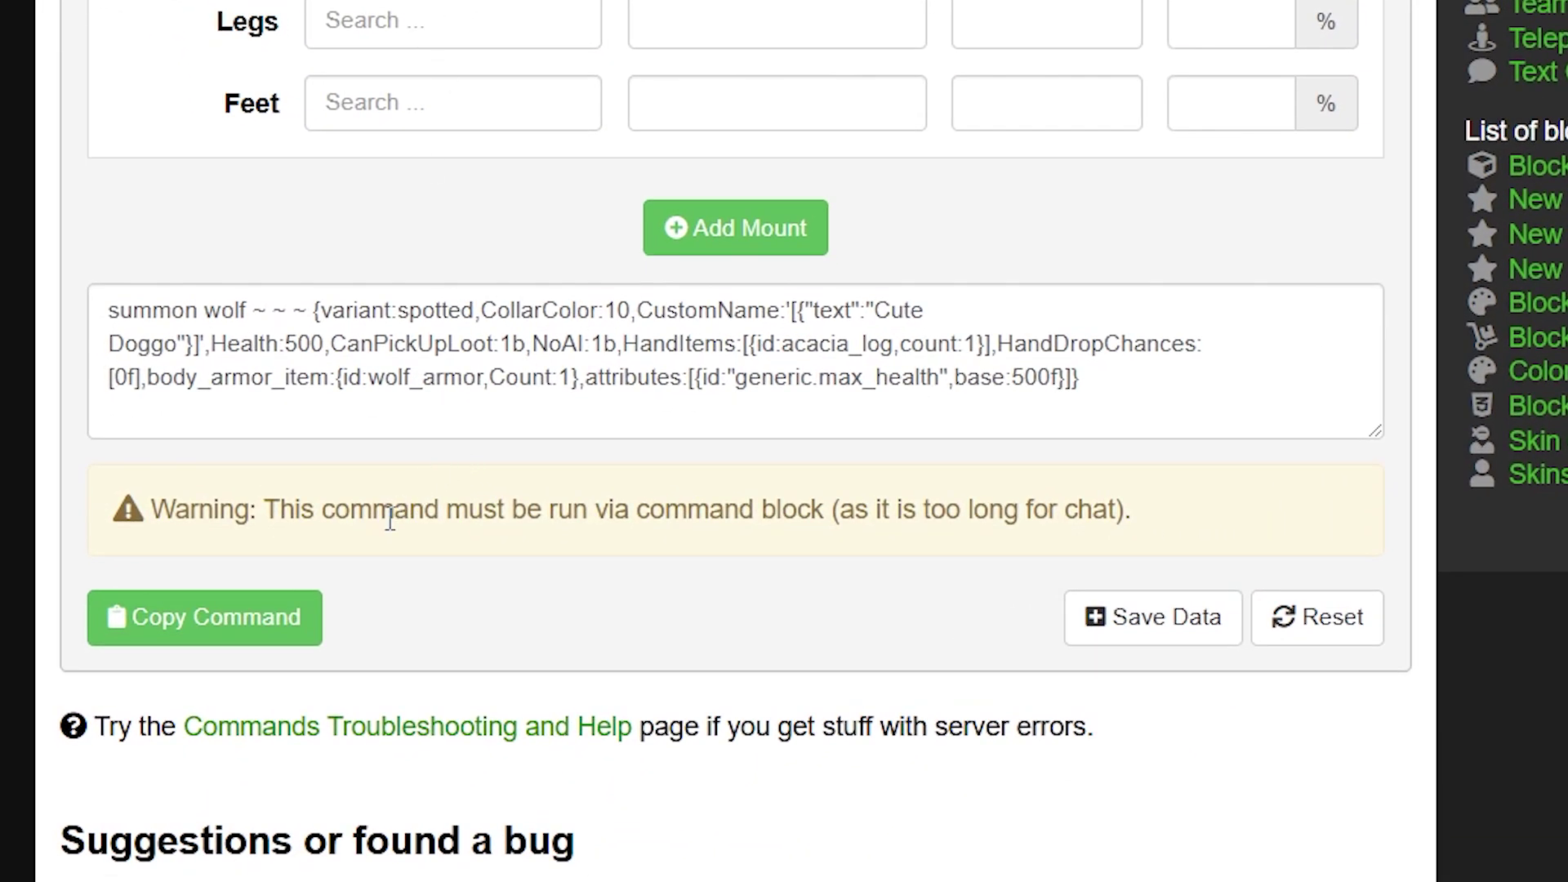
left_click_drag(392, 514, 1157, 526)
left_click(756, 512)
left_click(941, 501)
left_click(1157, 526)
key("BackSpace")
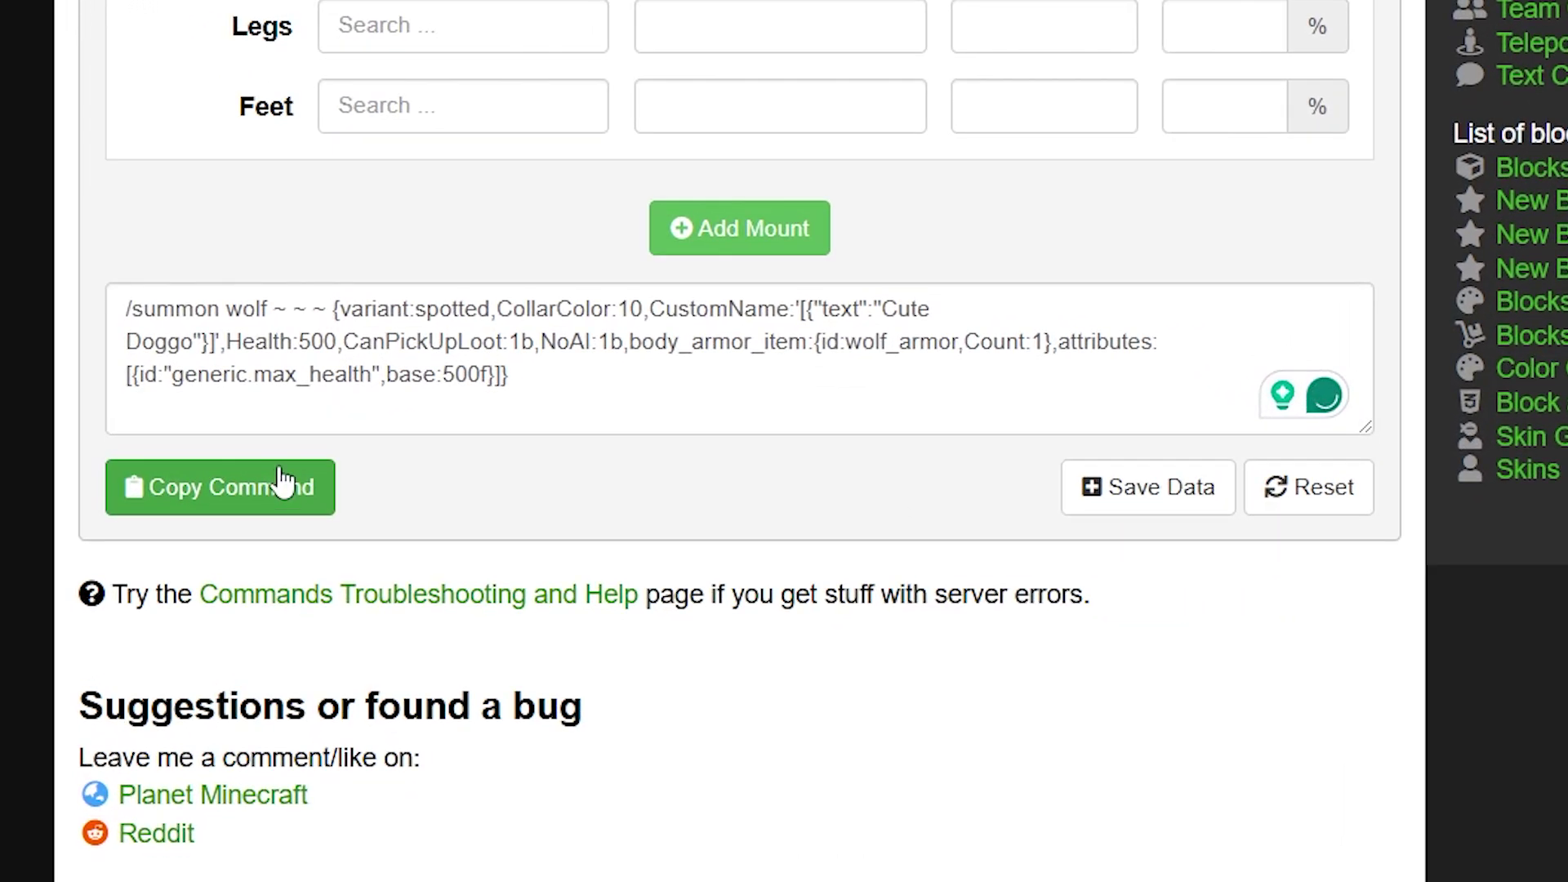
Step: Copy the wolf summon command and paste it into Minecraft chat to summon Cute Doggo
left_click(292, 770)
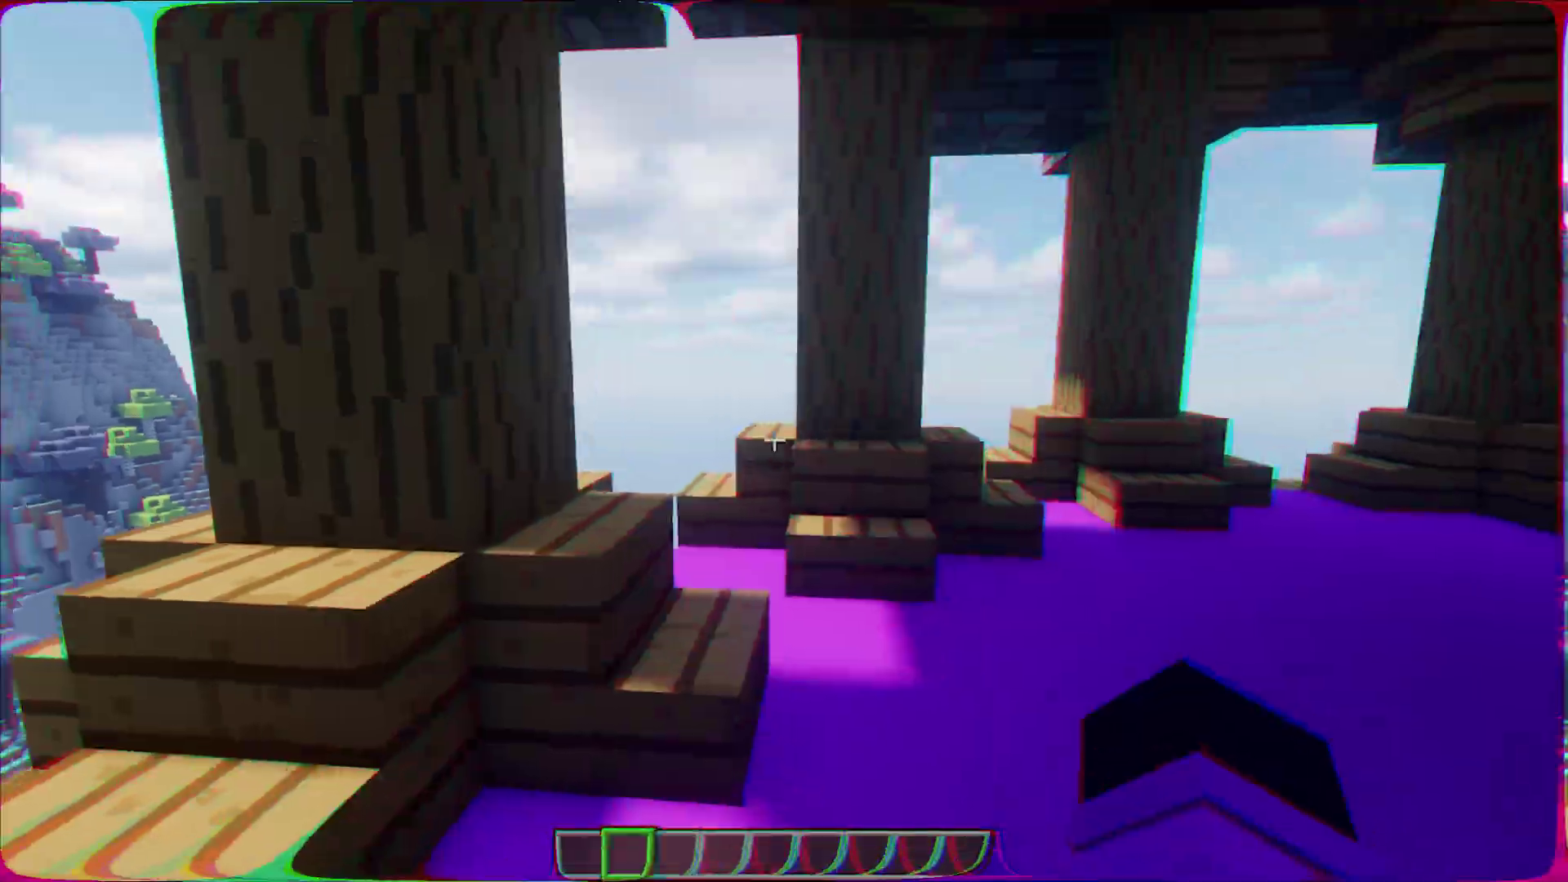
key("t")
key("ctrl+v")
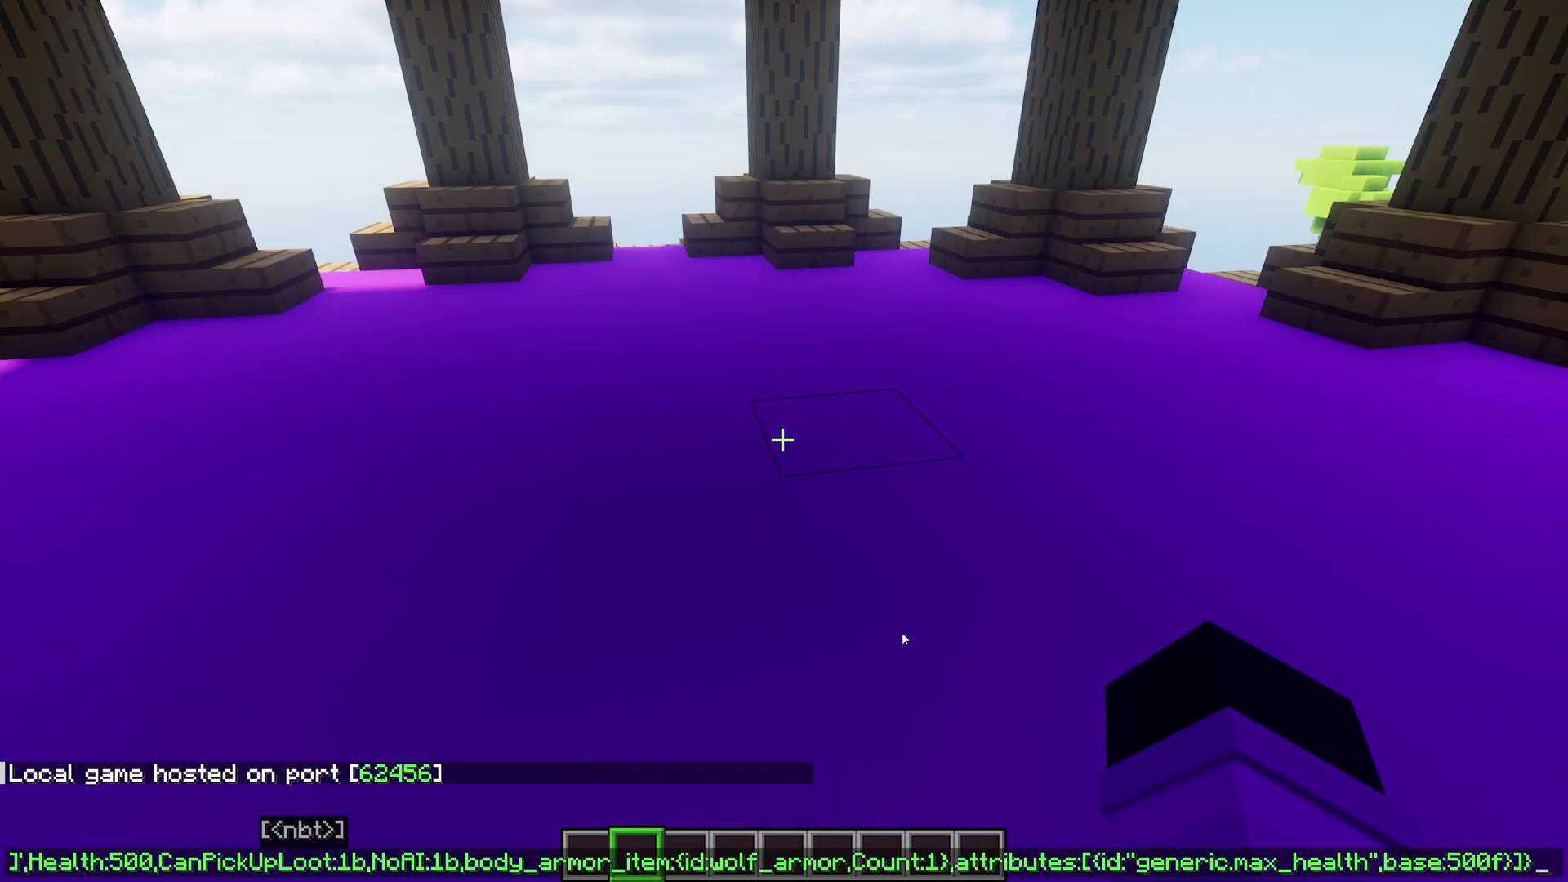
key("Return")
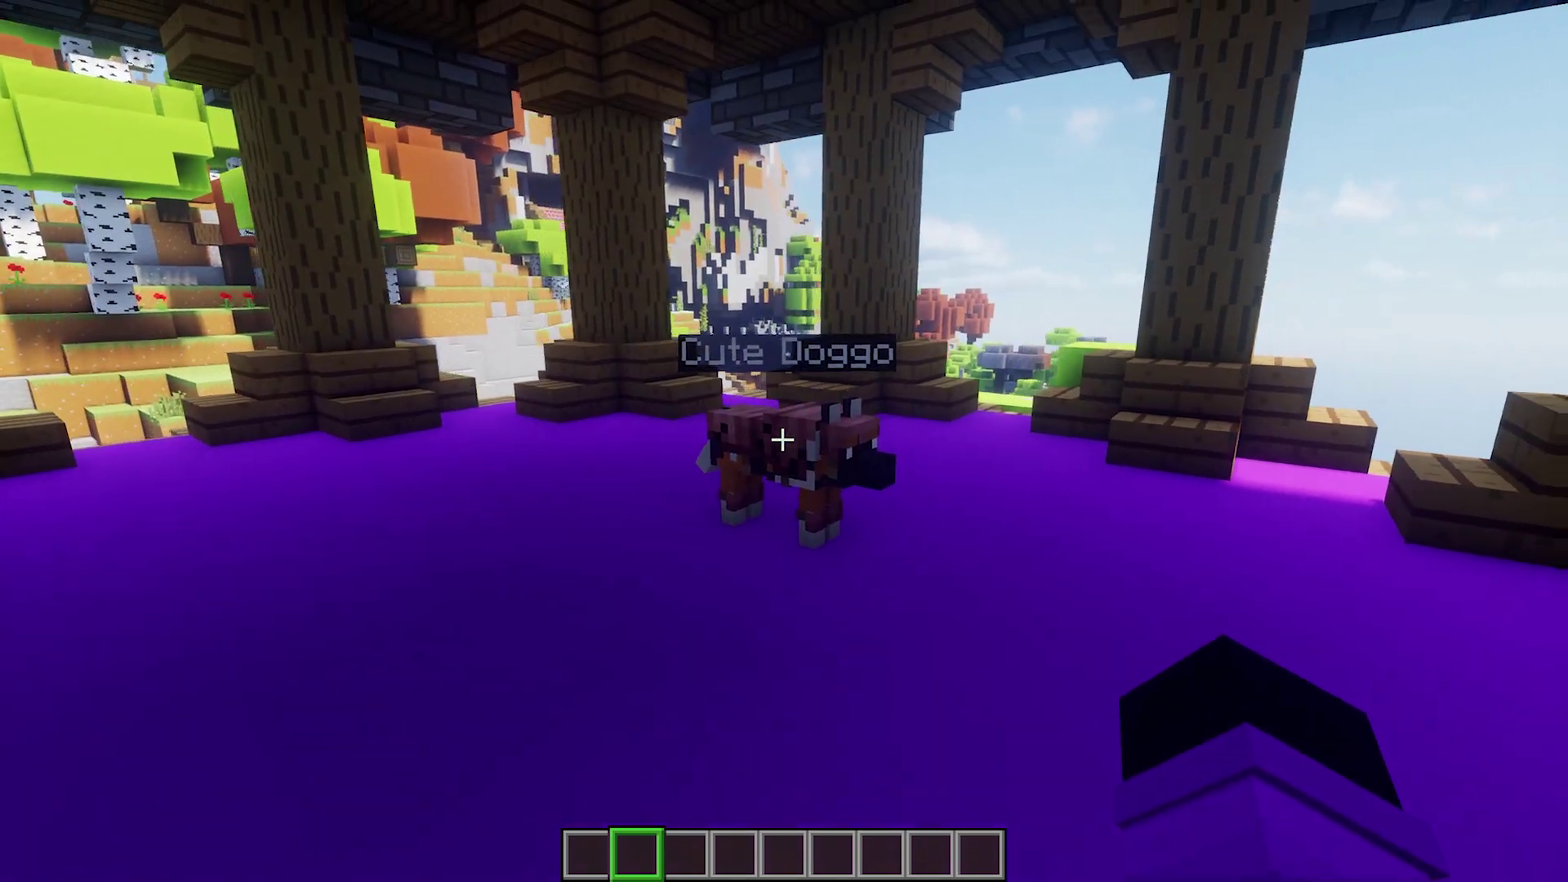
Step: Recall the last summon command in chat and move along to its armour part
key("t")
key("Up")
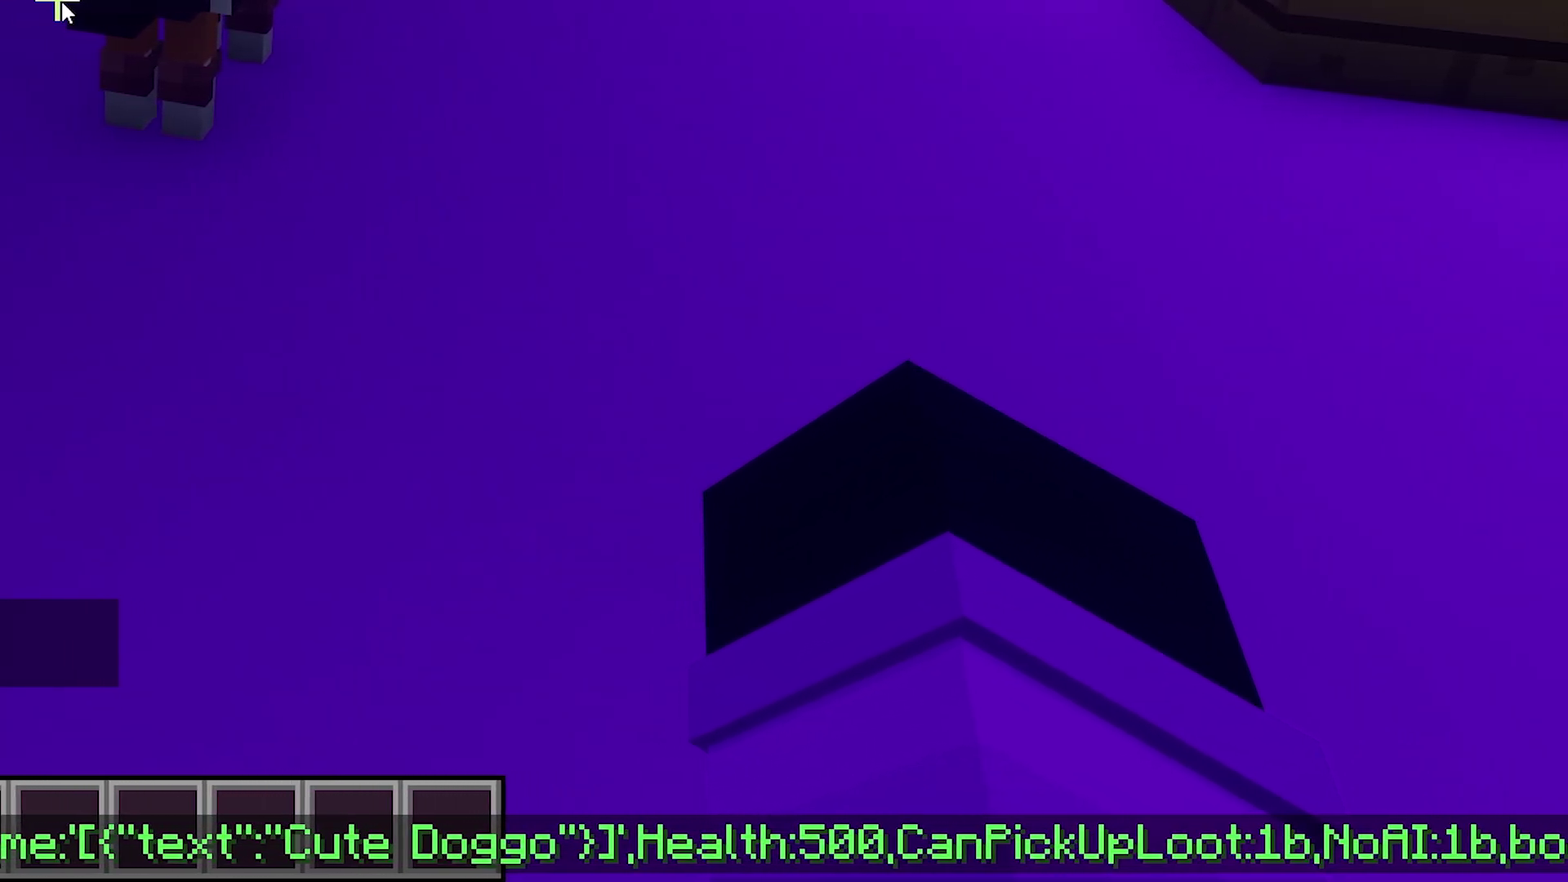
key("Right")
key("Right")
key("Right")
key("Right")
key("Right")
key("Right")
key("Right")
key("Right")
key("Right")
key("Right")
key("Right")
key("Right")
key("Right")
key("Right")
key("Right")
key("Right")
key("Right")
key("Right")
key("Right")
key("Right")
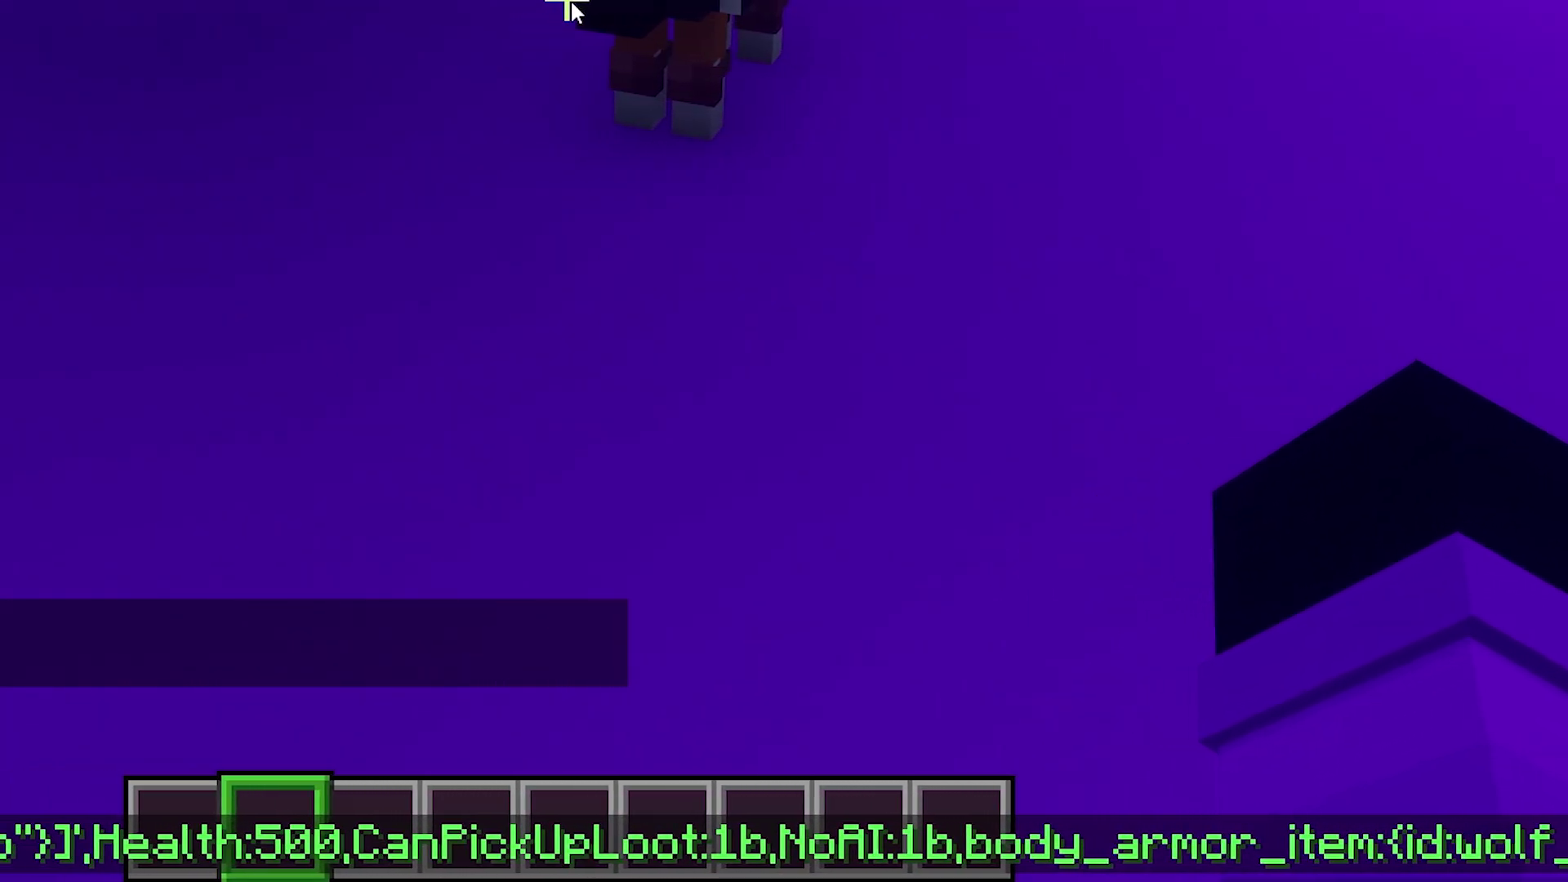
key("Right")
key("Right")
key("Right")
key("Right")
key("Right")
key("Right")
key("Right")
key("Right")
key("Right")
key("Right")
key("Right")
key("Right")
key("Right")
key("Right")
key("Right")
key("Right")
key("Right")
key("Right")
key("Right")
key("Right")
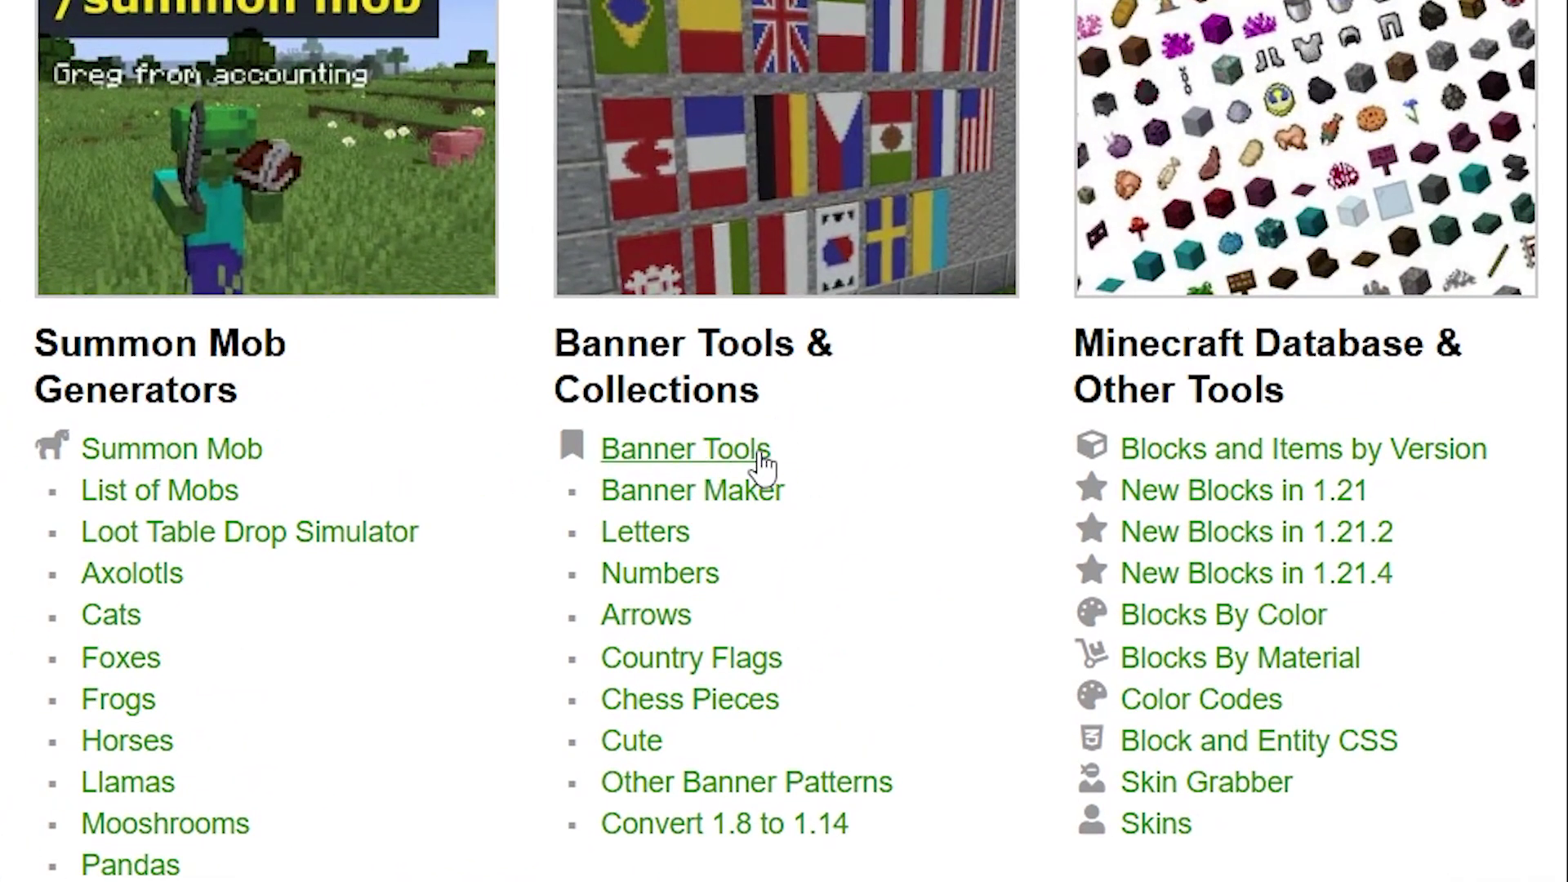
Step: Open Banner Tools and read the Letters, Numbers, Arrows and Country Flags collection cards
left_click(752, 459)
scroll(898, 233, "down", 3)
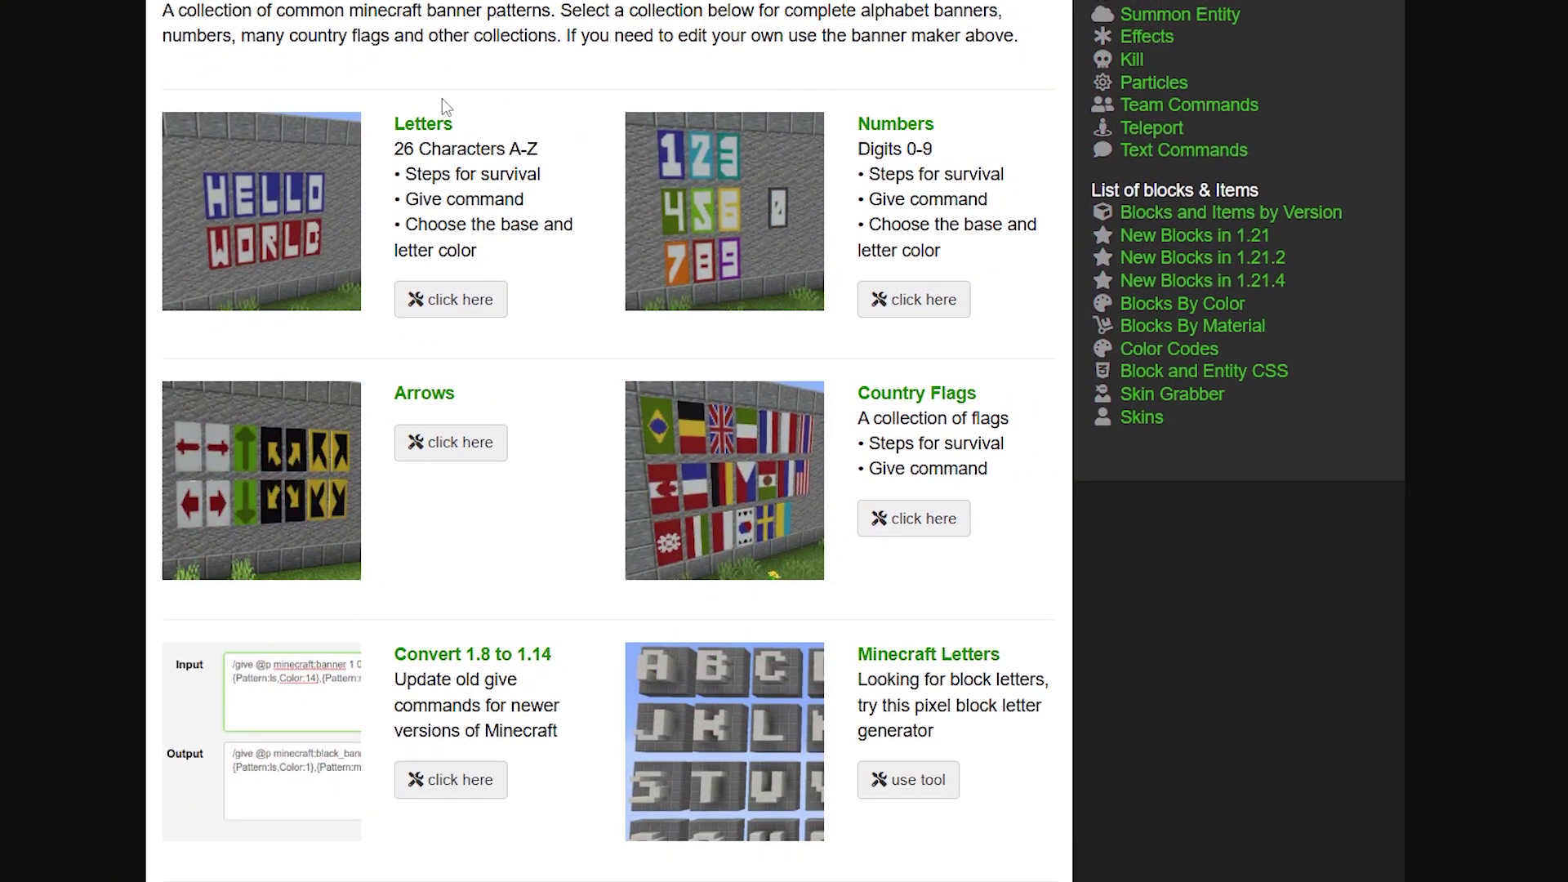
left_click_drag(477, 251, 398, 121)
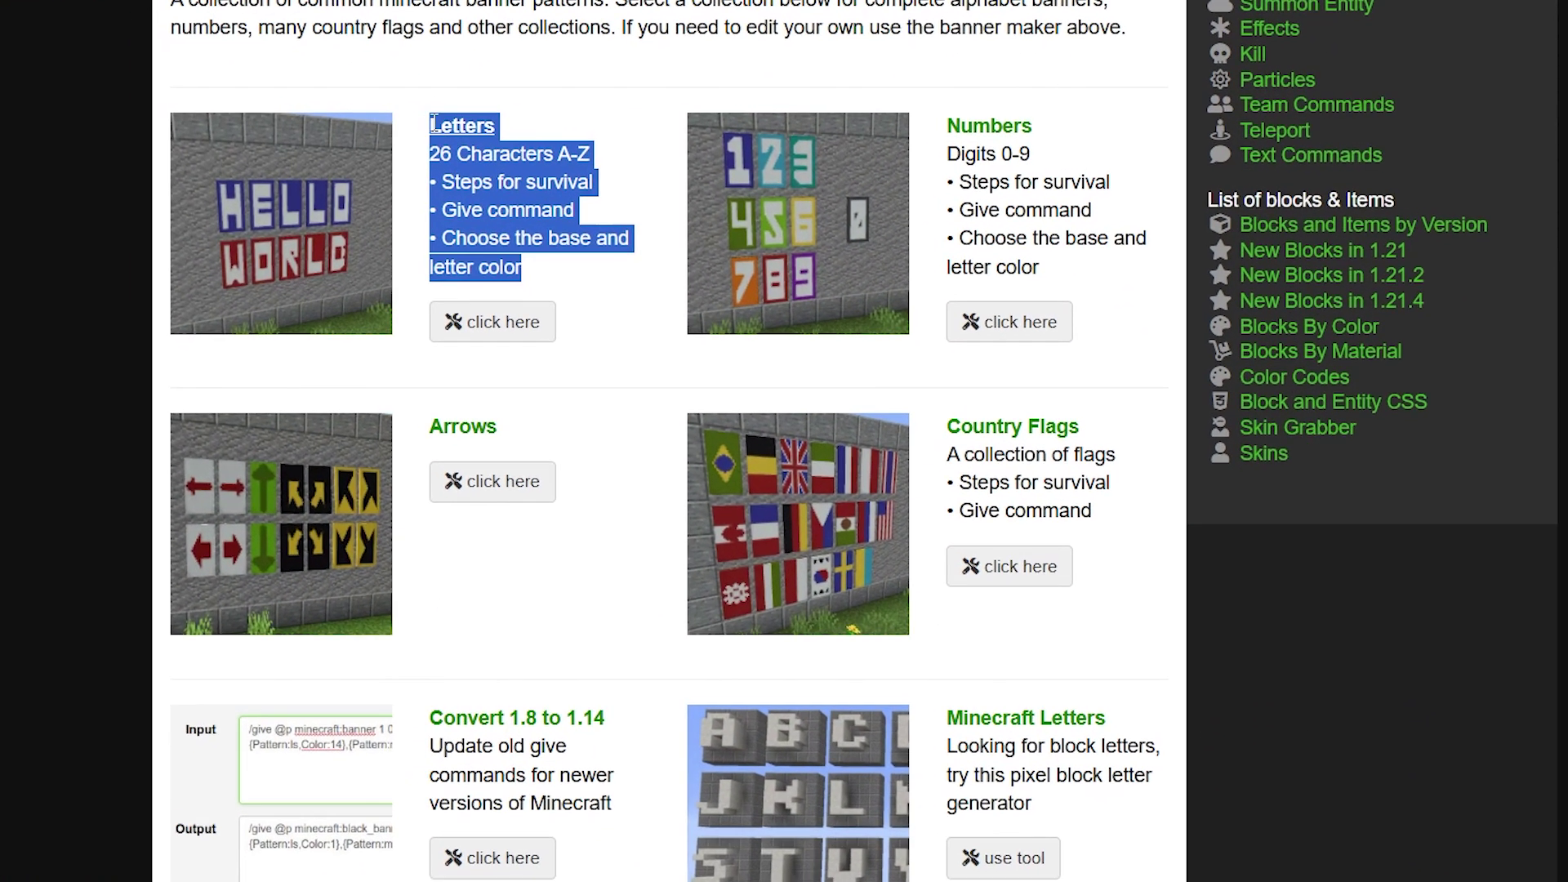
left_click(849, 105)
left_click_drag(932, 114, 1081, 281)
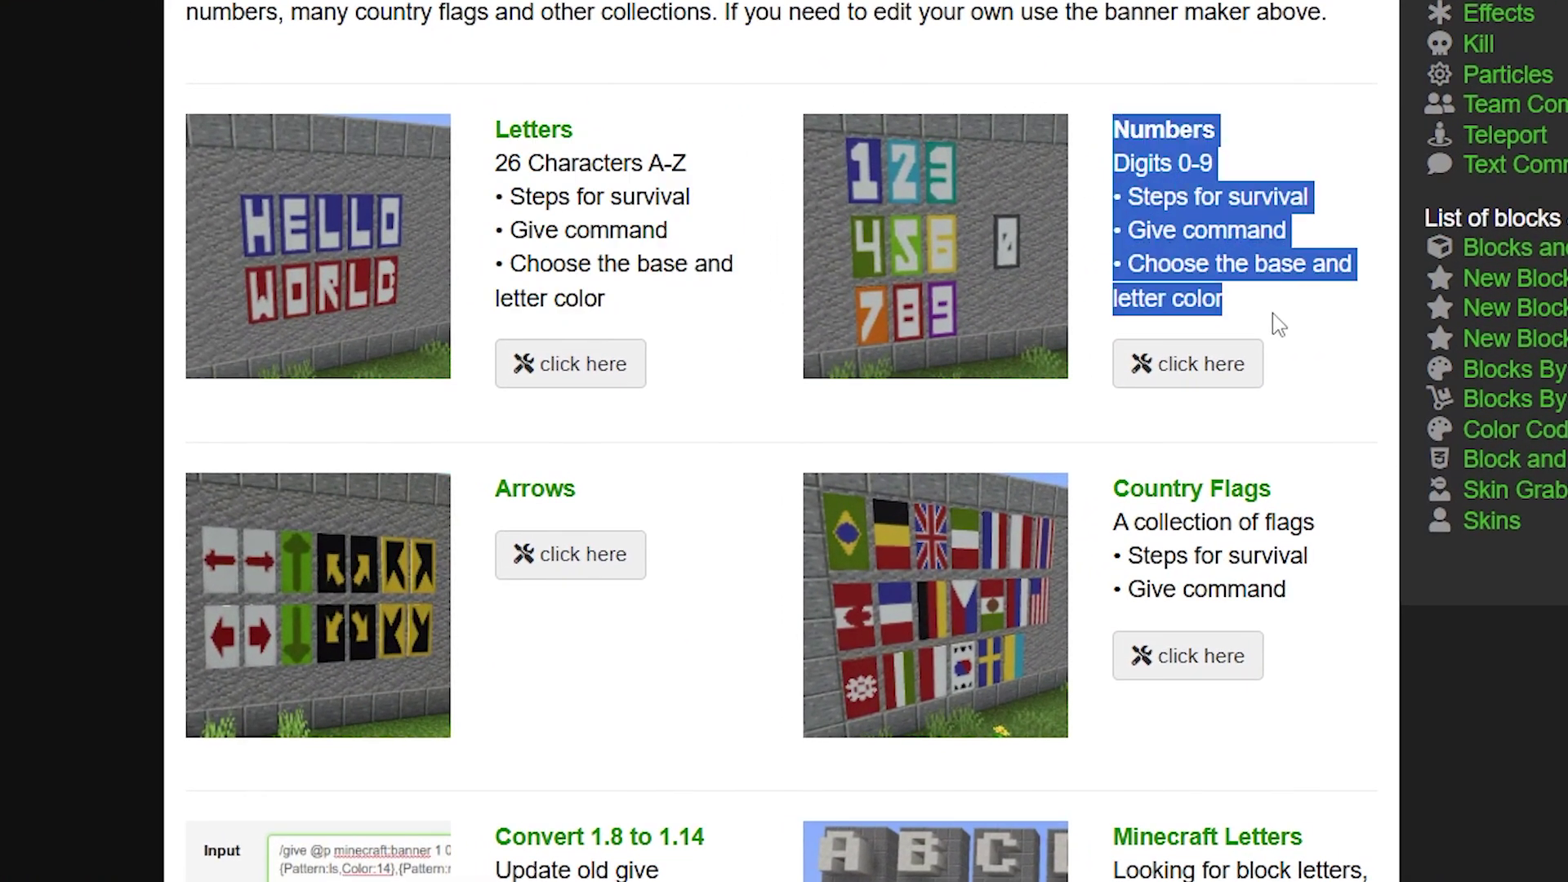
left_click_drag(640, 455, 476, 487)
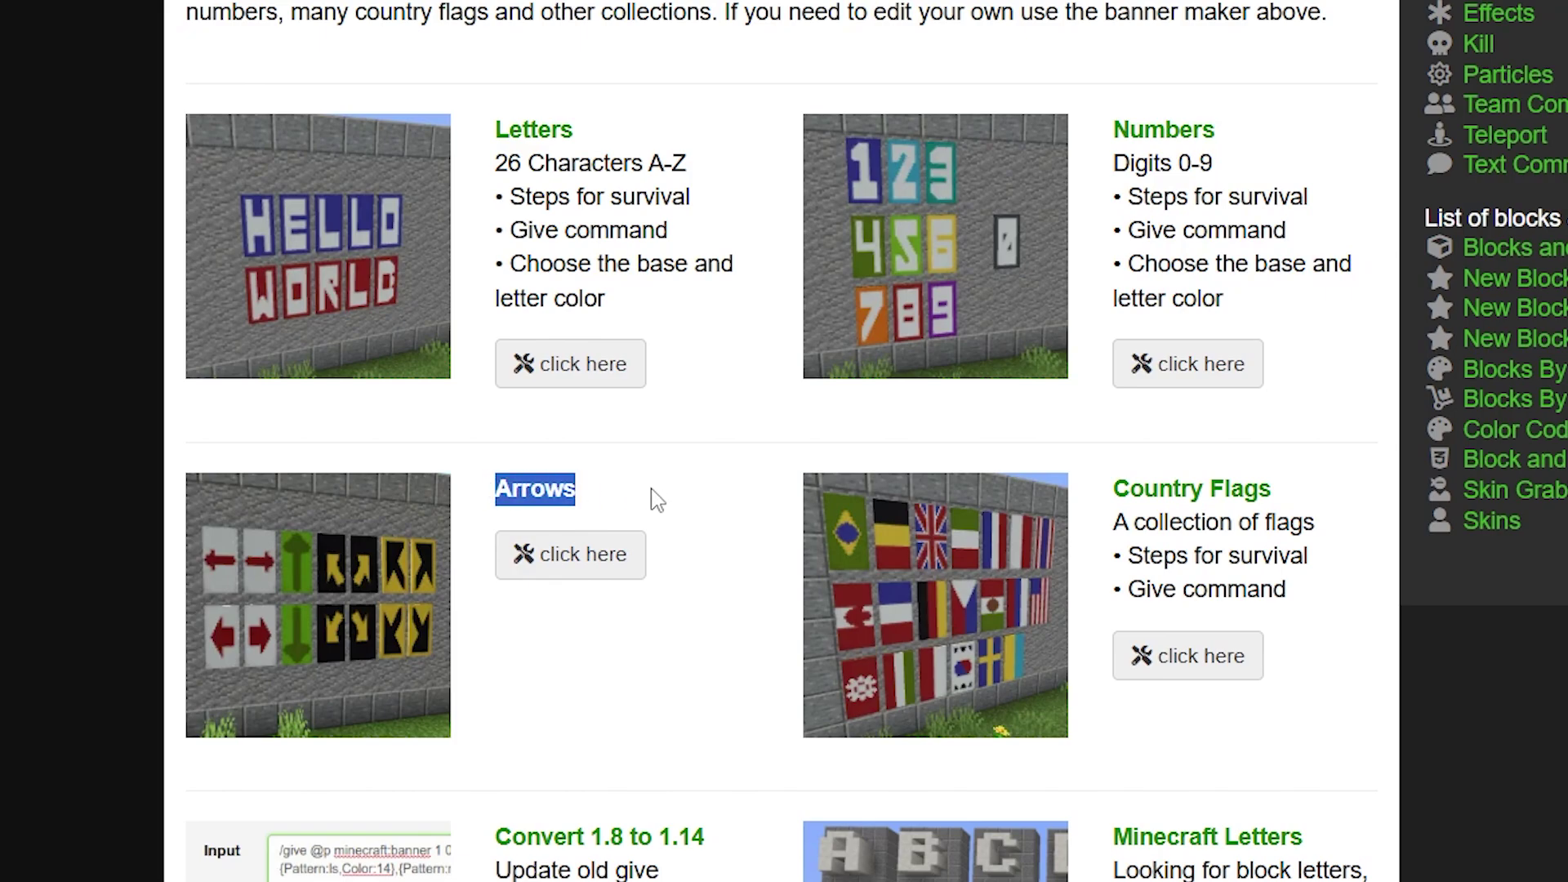
left_click_drag(1104, 486, 1309, 600)
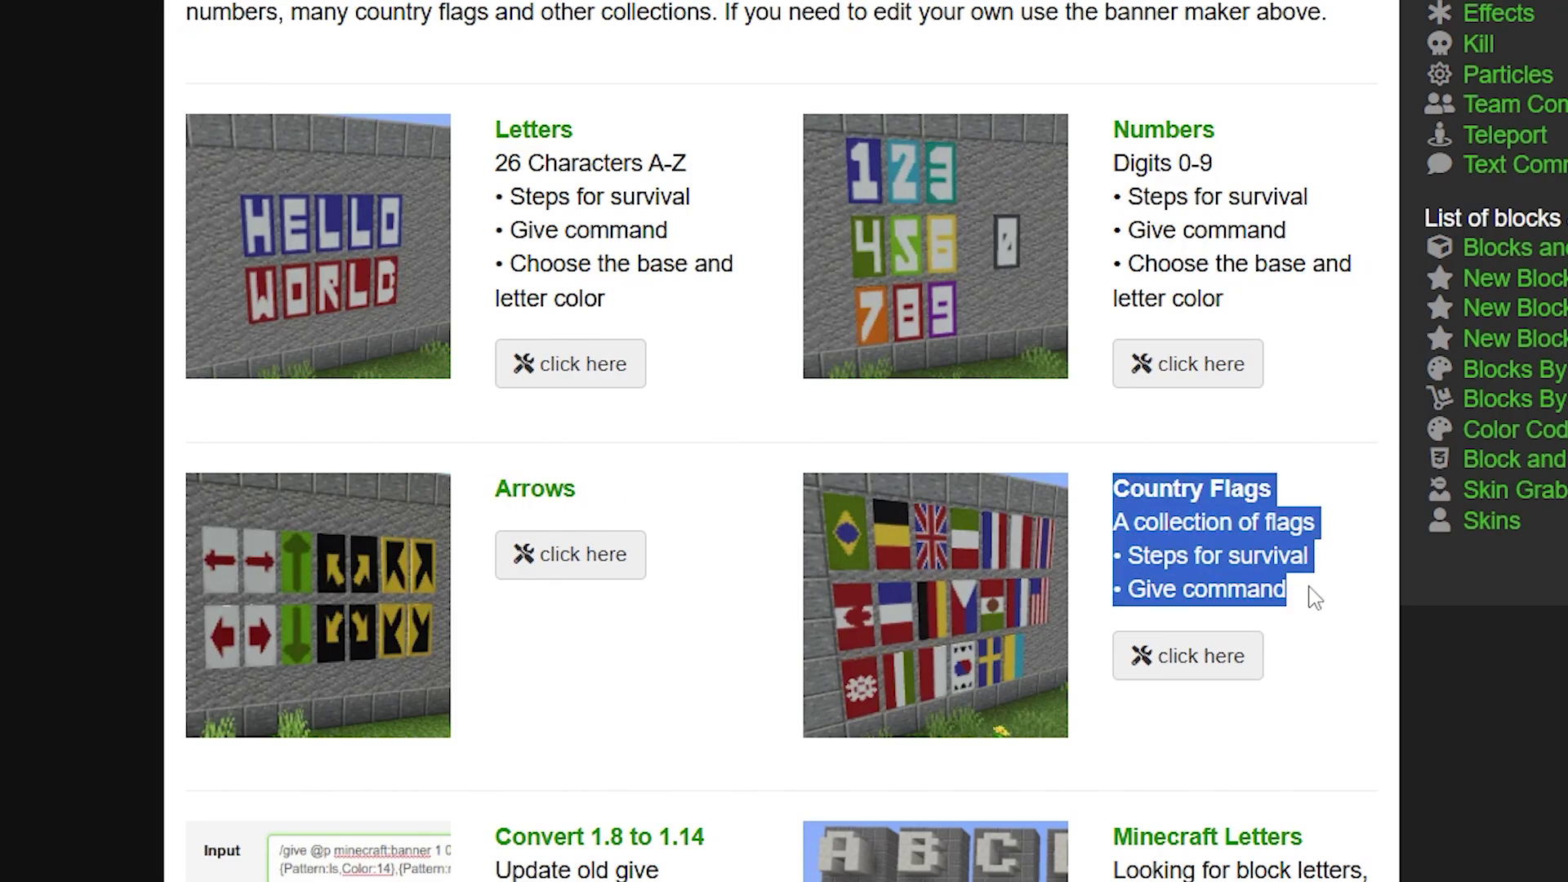
Step: Read the Cute and Chess Pieces collection cards, then return to the page top
scroll(1315, 598, "down", 8)
left_click_drag(1320, 431, 1119, 305)
left_click(500, 336)
left_click_drag(500, 337, 731, 482)
left_click(739, 482)
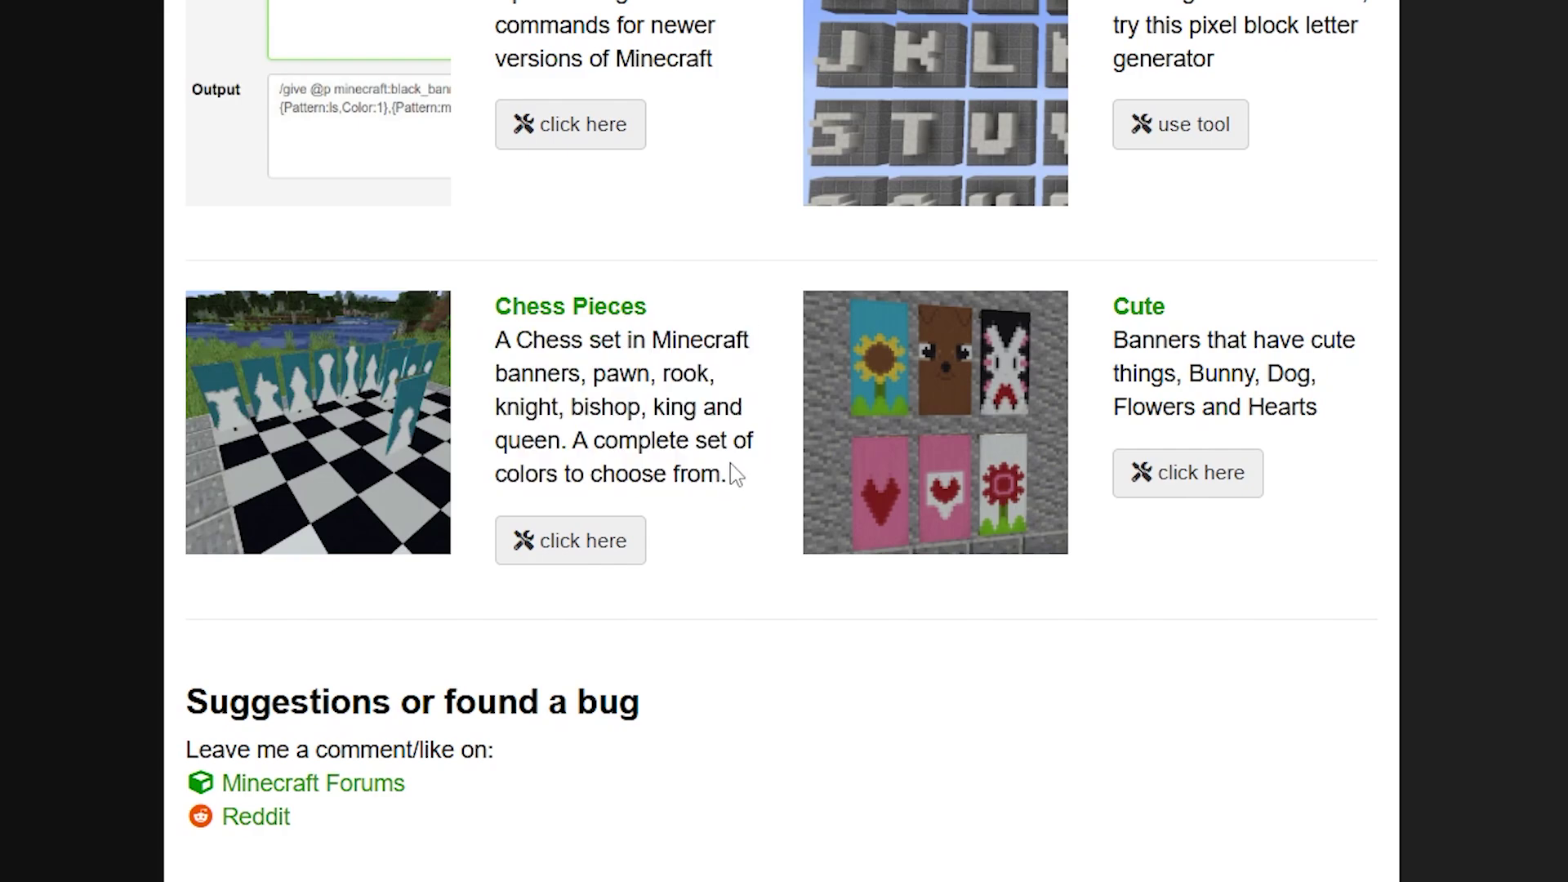
scroll(1104, 729, "up", 20)
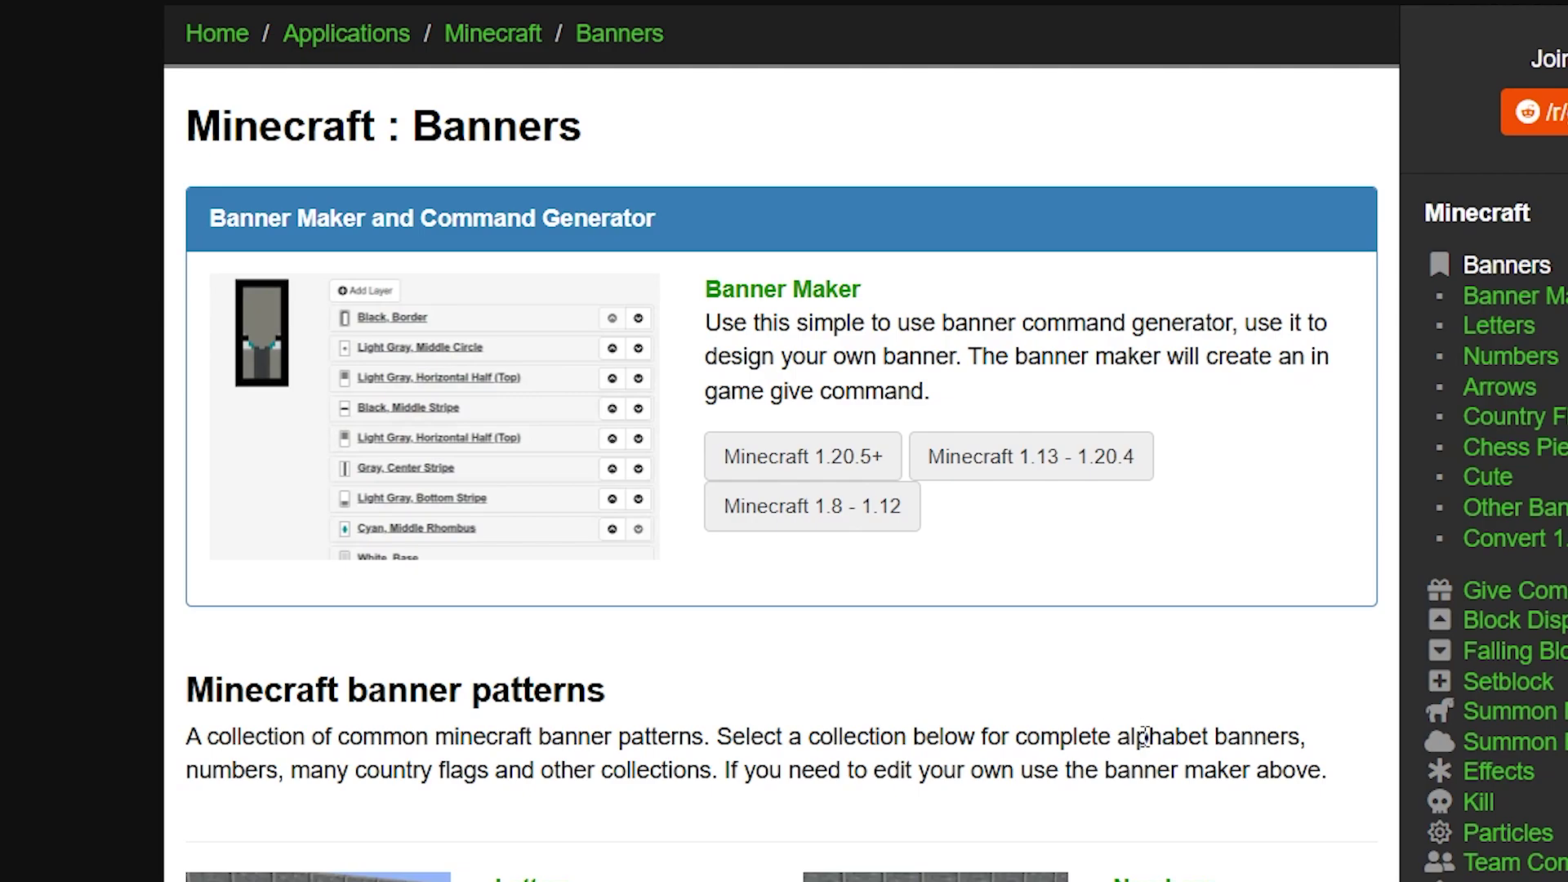
Step: In the 1.20.5+ Banner Maker, change the Creeper layer's pattern to Guster
left_click(812, 456)
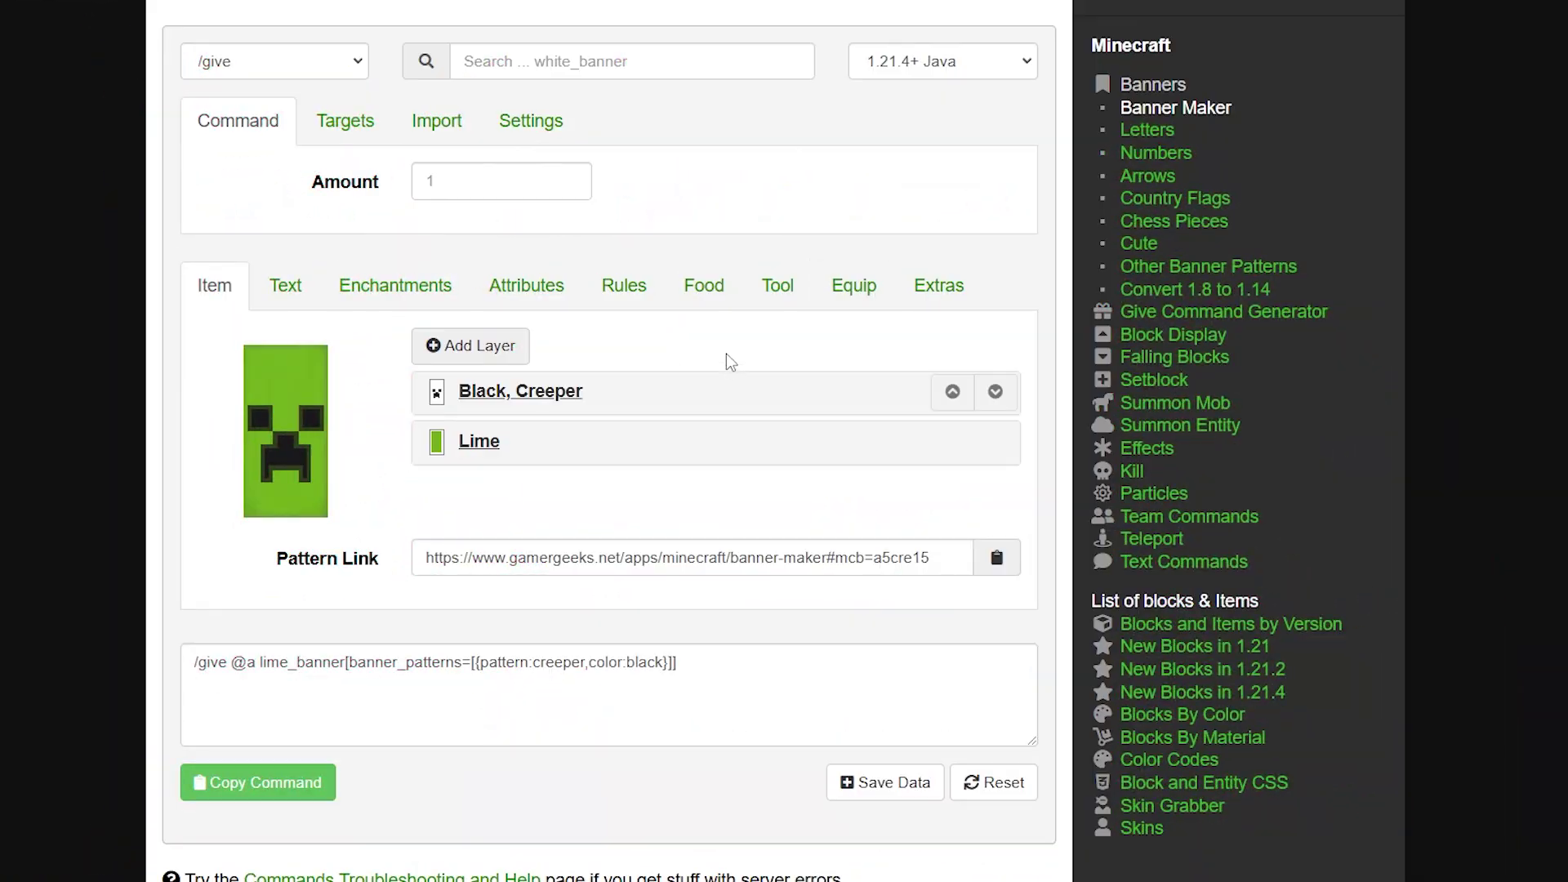
scroll(522, 337, "down", 2)
left_click(530, 249)
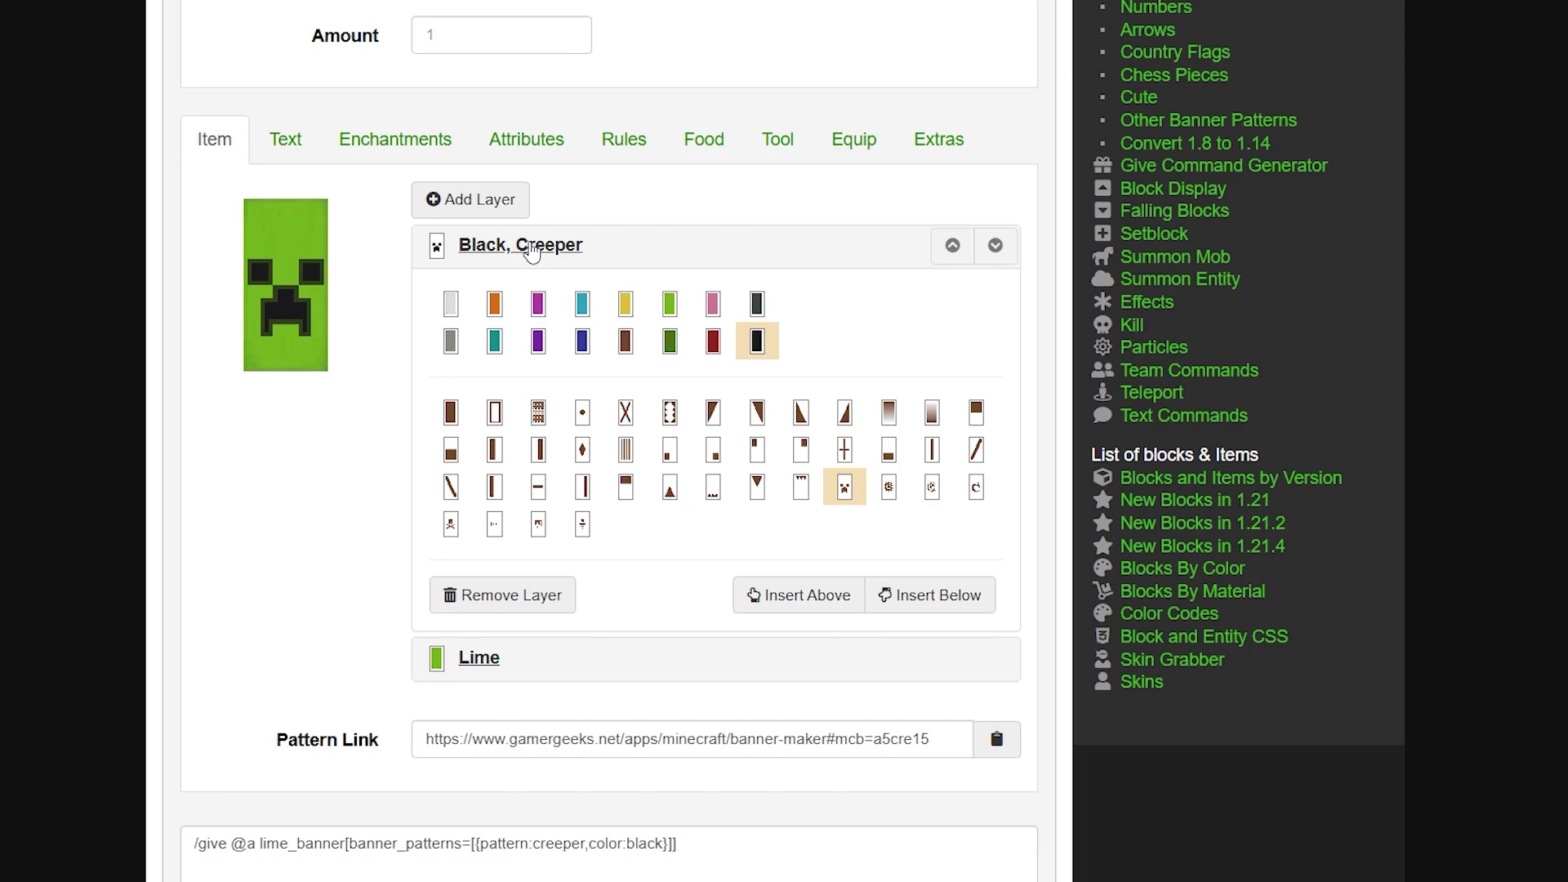
left_click(892, 487)
left_click(931, 488)
left_click(976, 488)
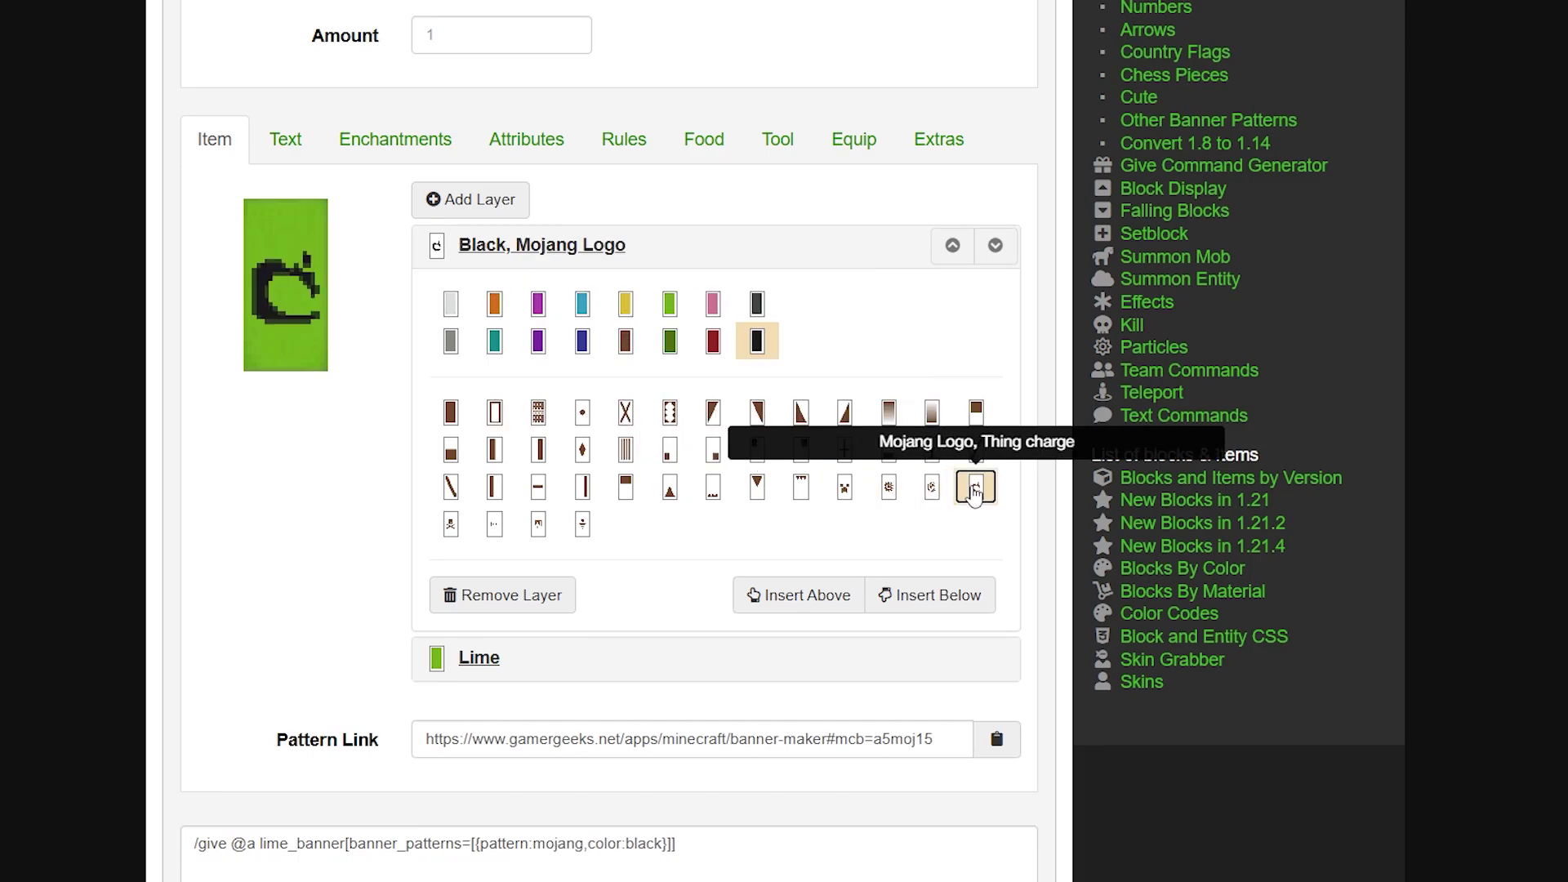
left_click(451, 523)
left_click(583, 523)
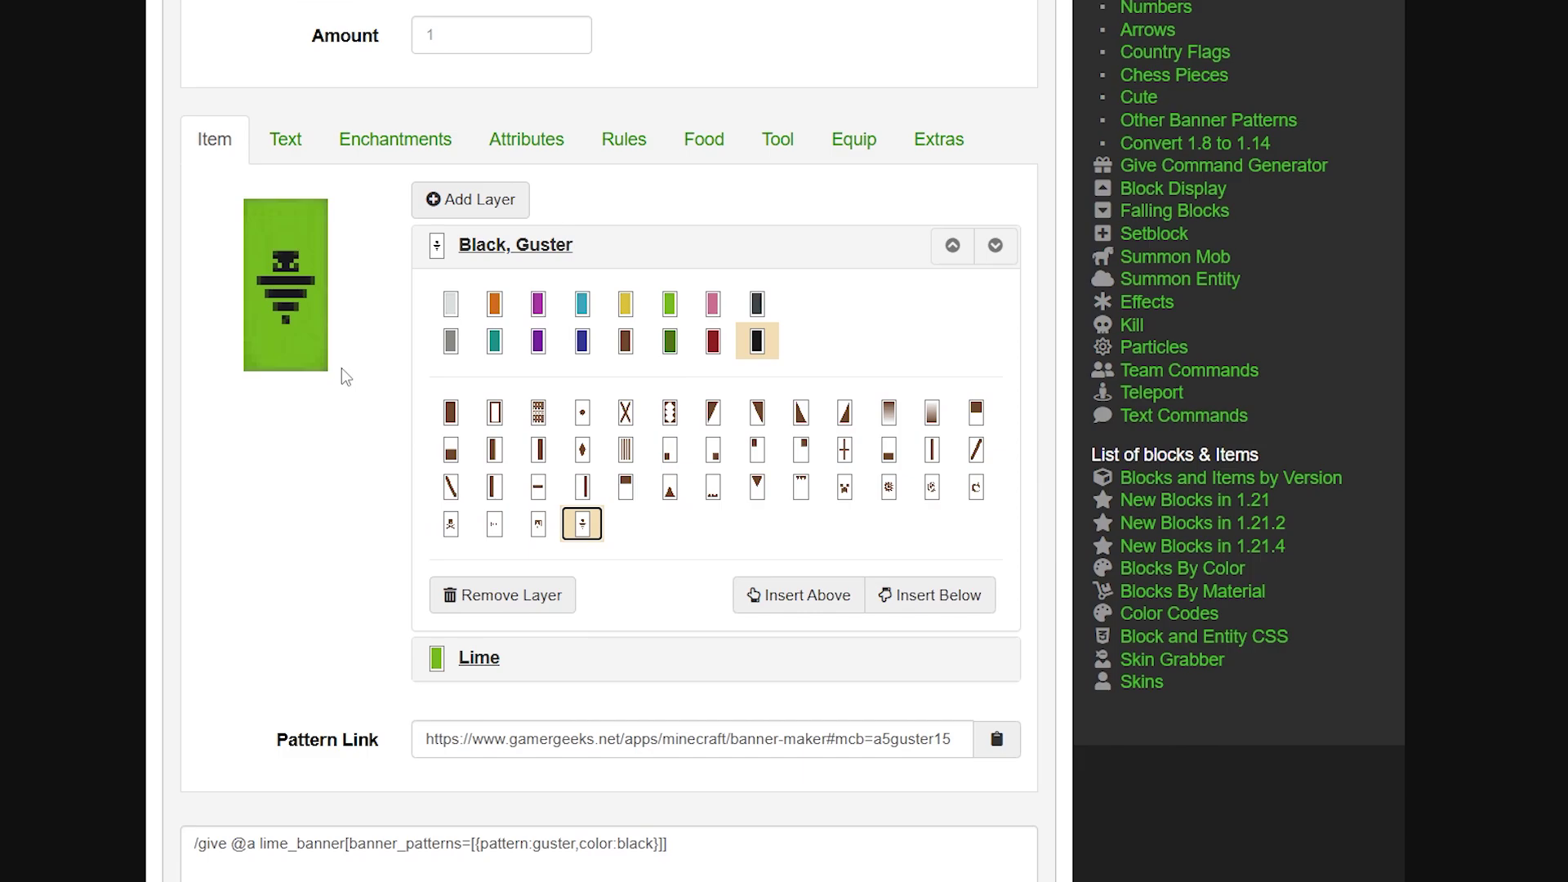
Step: Color the Guster layer yellow, set the base to black, and copy the give command
left_click(626, 305)
left_click(543, 248)
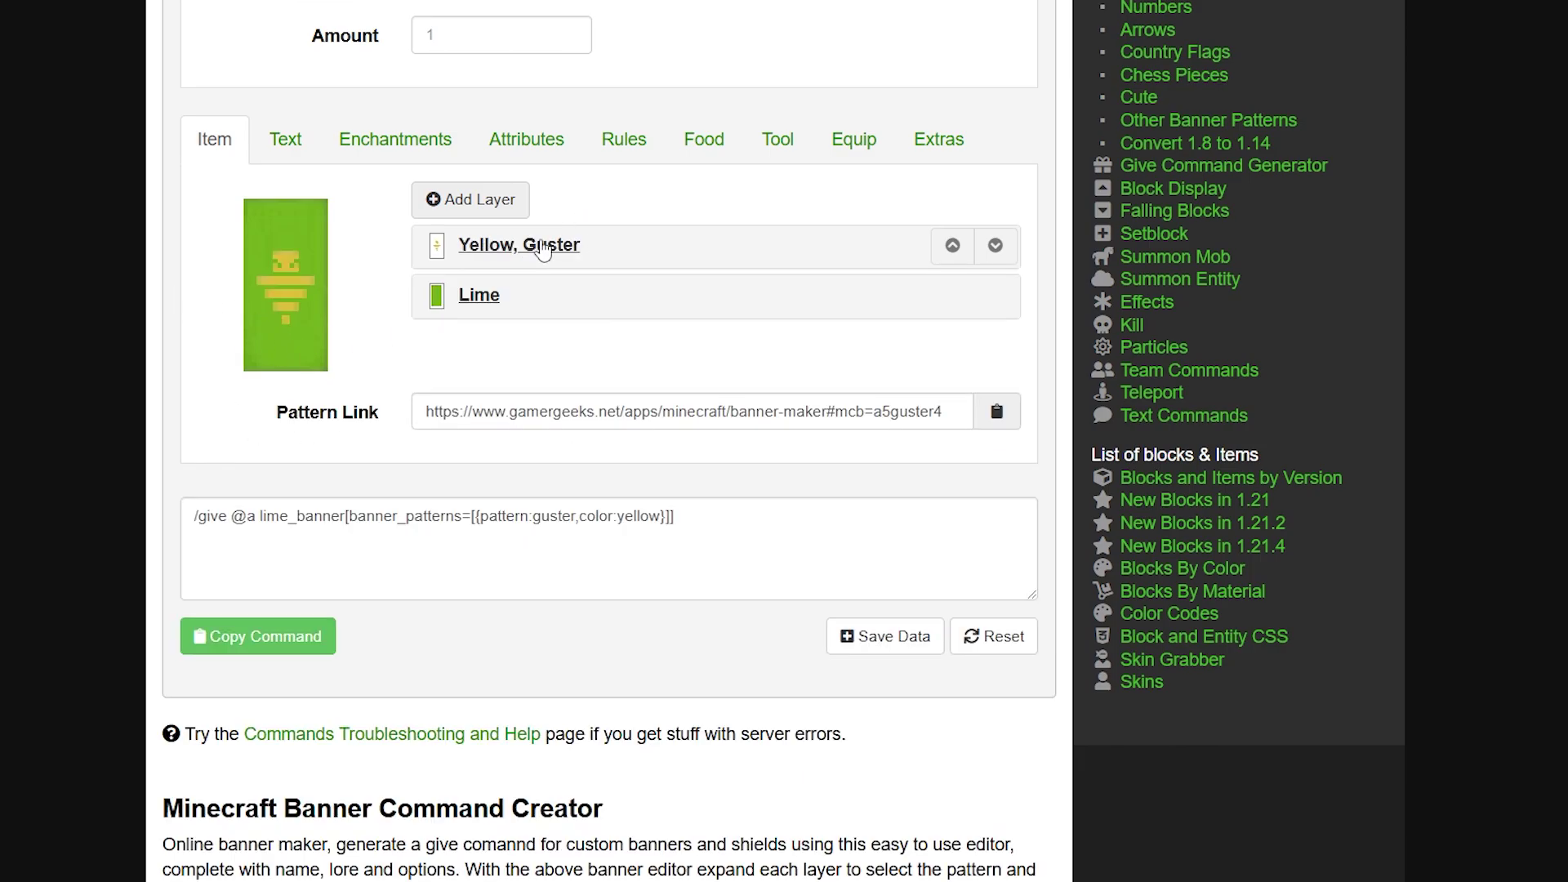
left_click(465, 308)
left_click(757, 391)
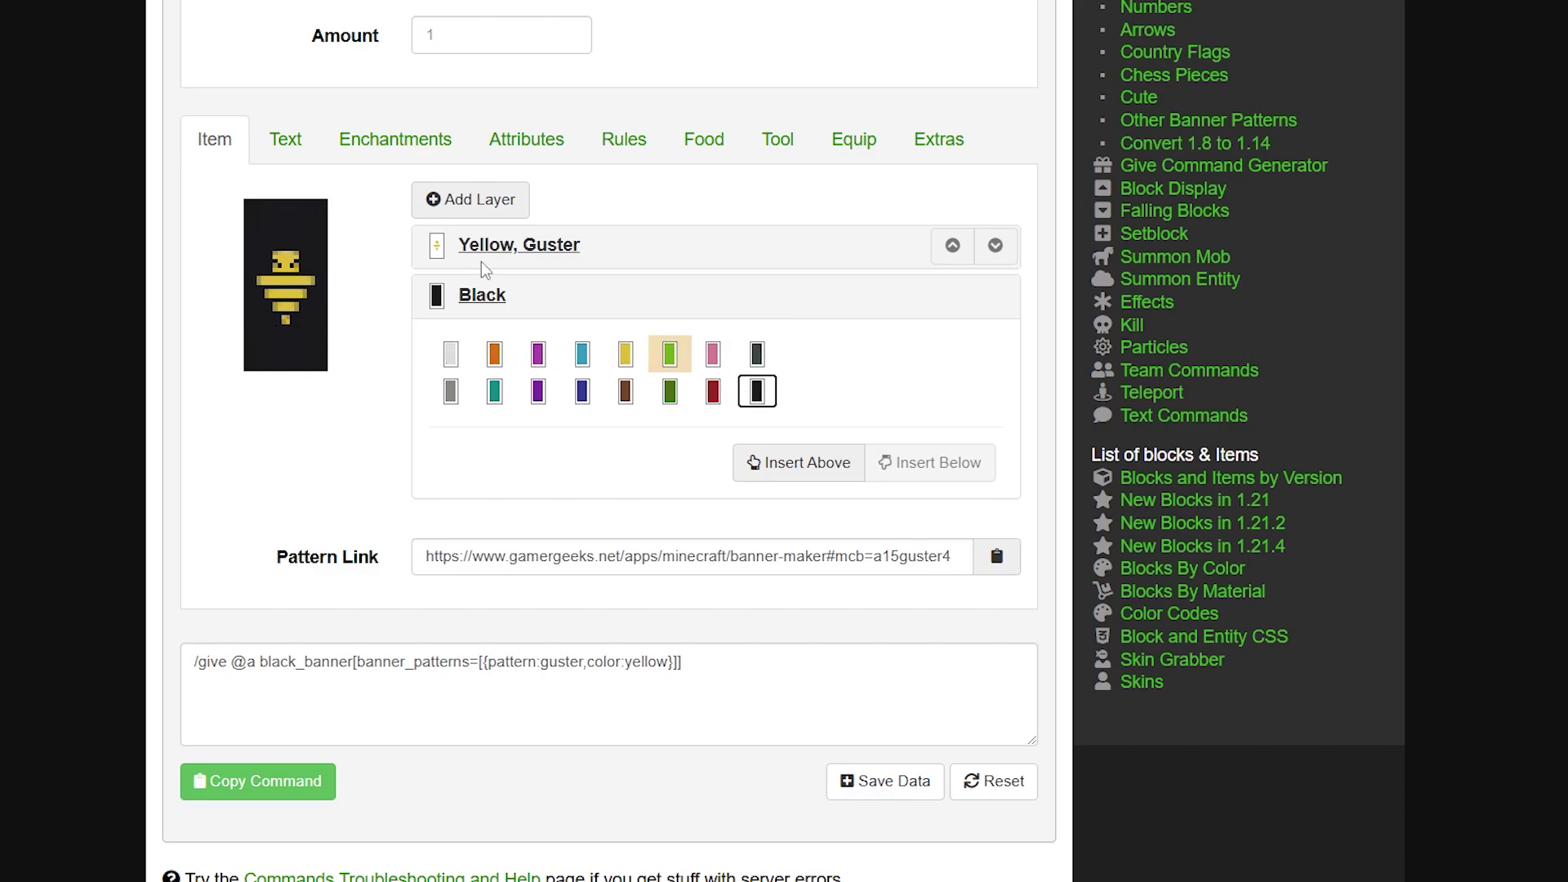
left_click(259, 781)
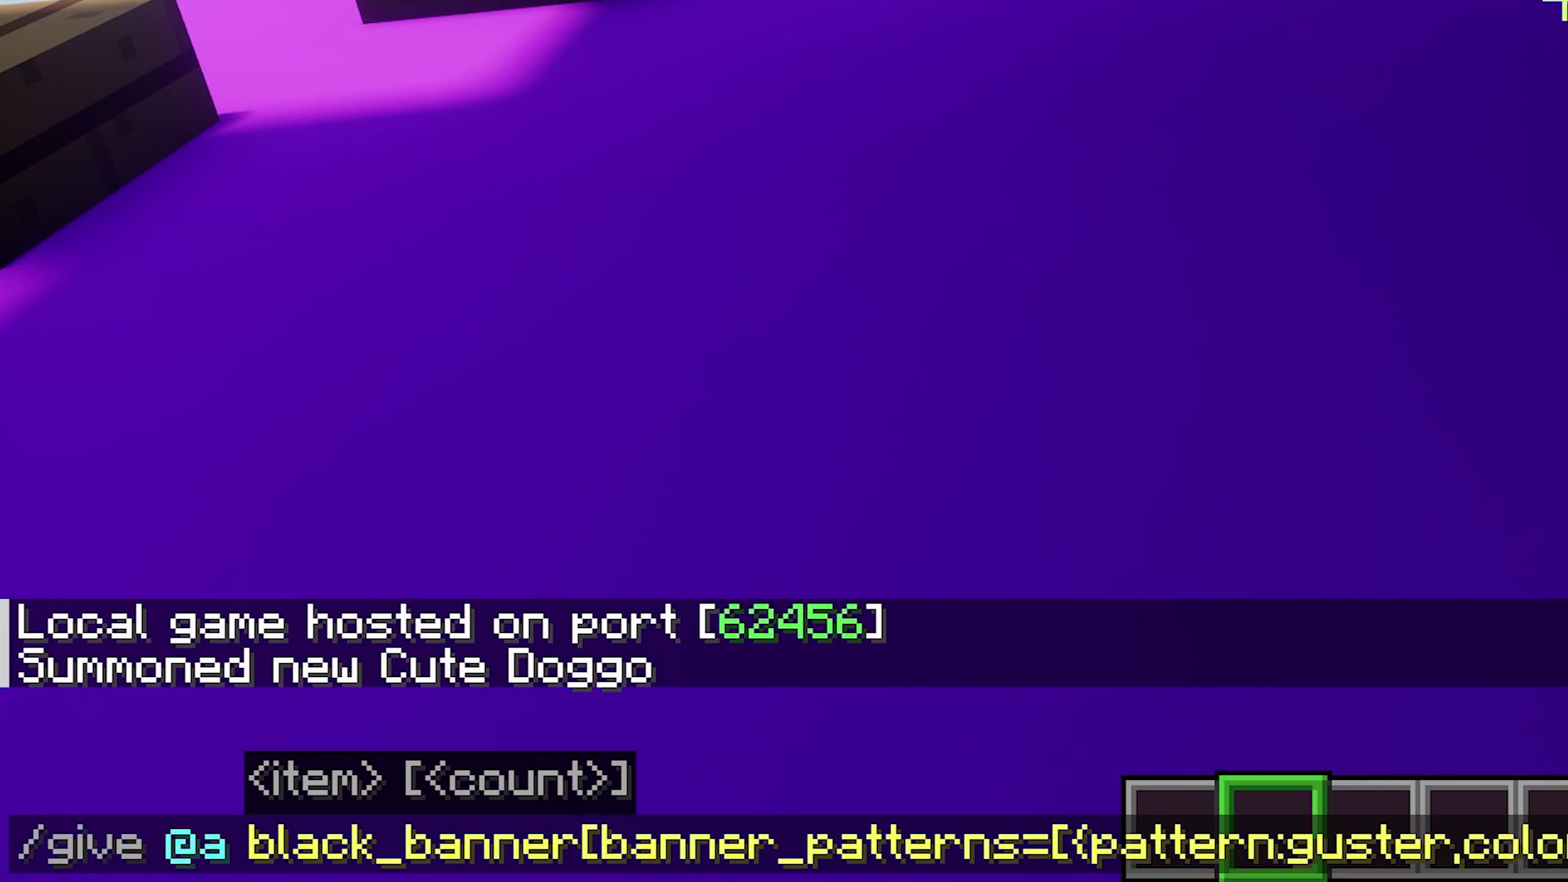
Step: Run the banner /give command, hold the banner, and hang it on the log pillar
key("Return")
key("1")
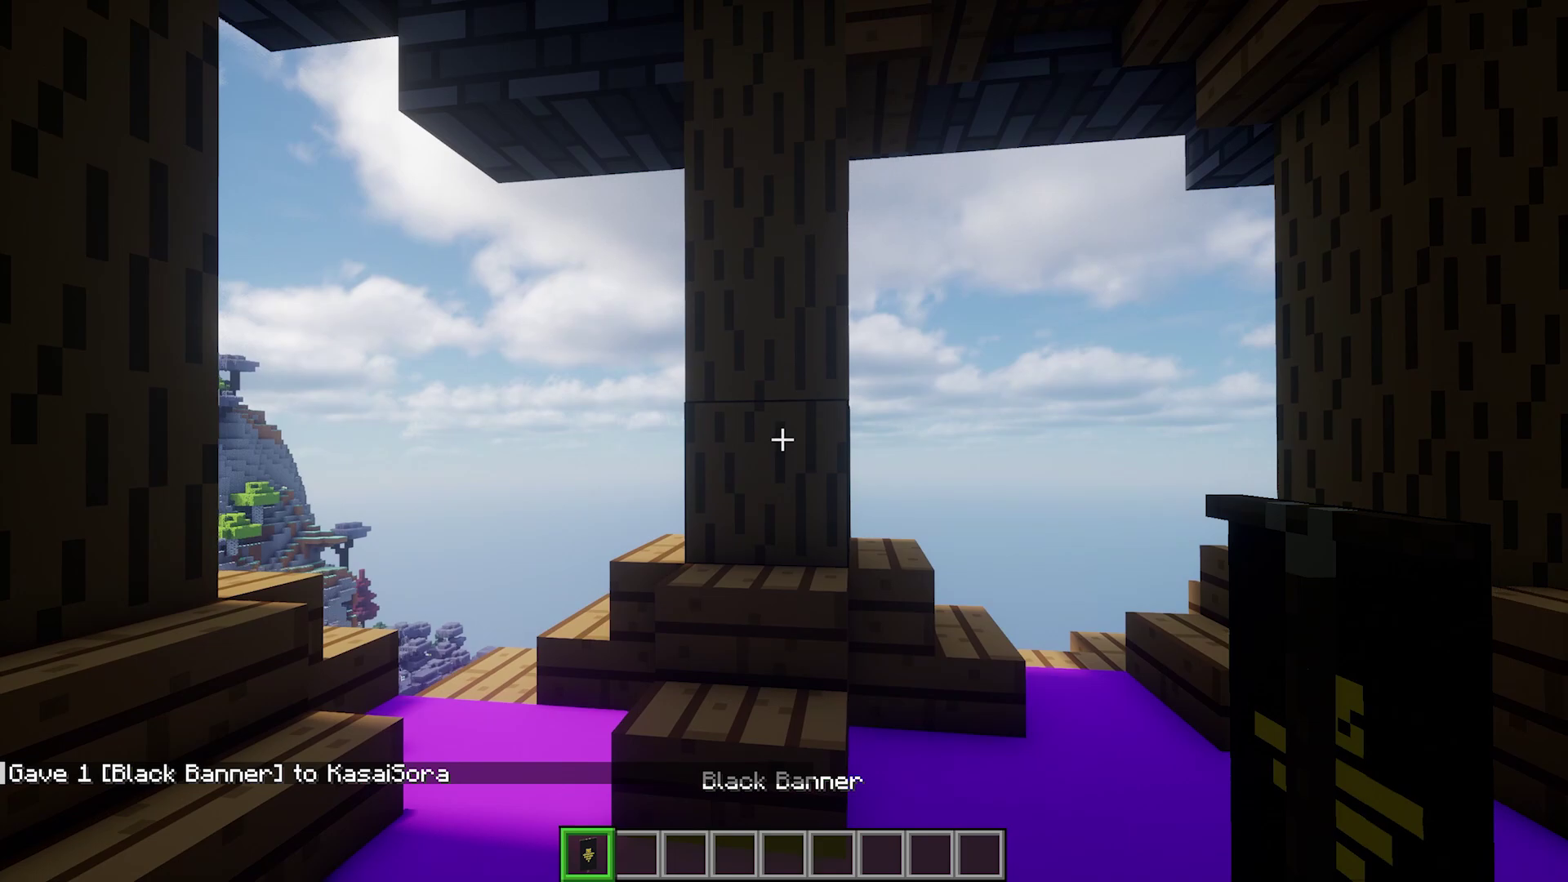
right_click(782, 439)
left_click(782, 439)
right_click(782, 440)
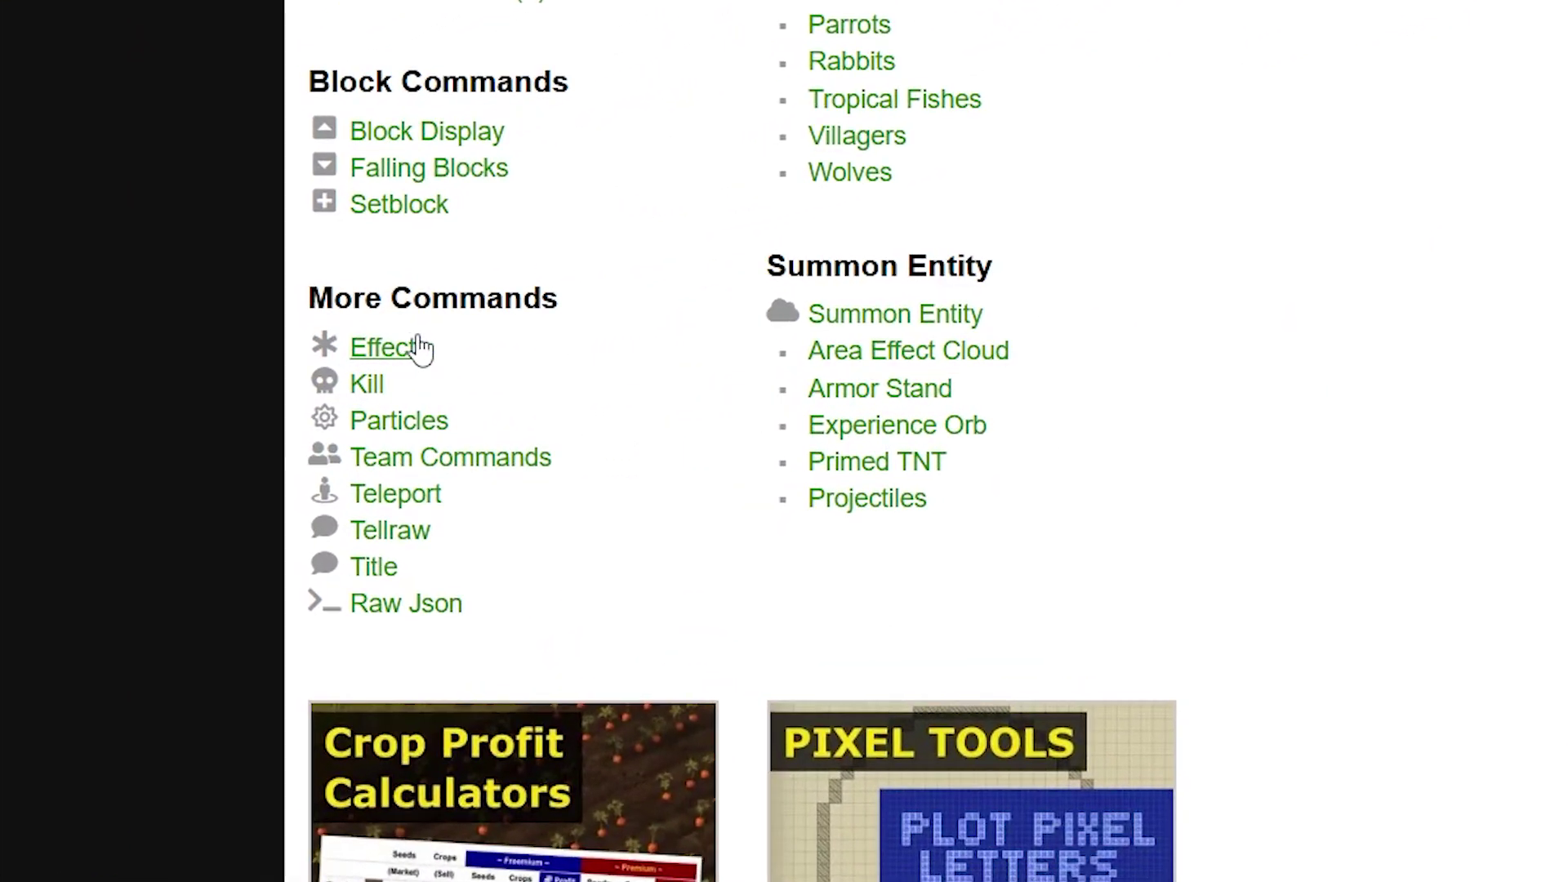
Step: In the Effect generator, keep Wither, visit the amplifier and toggle Hide Particles on and off
left_click(418, 346)
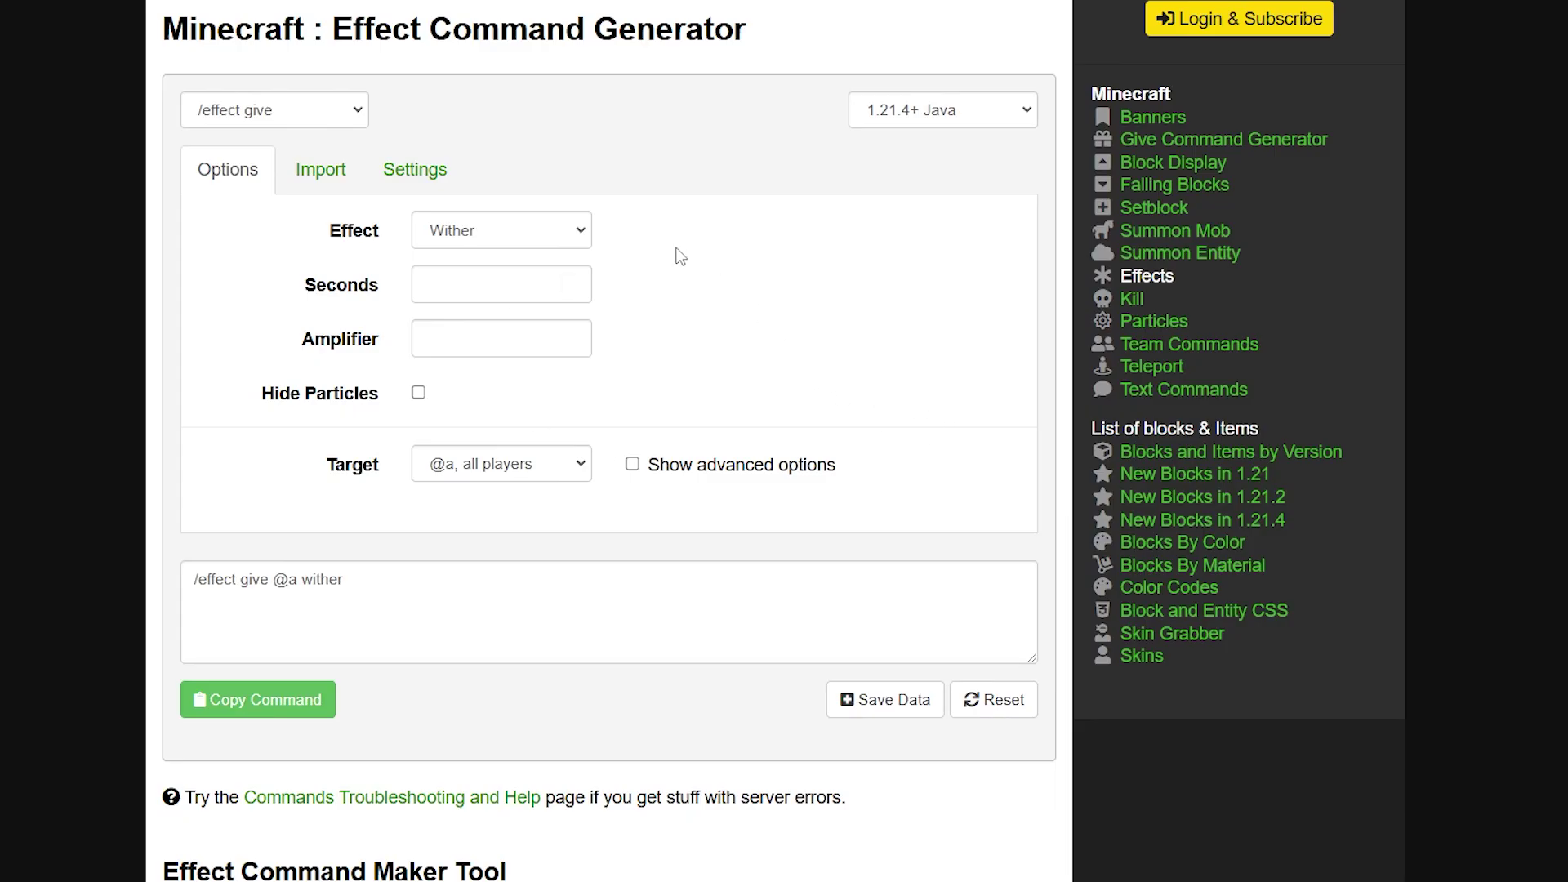
left_click(490, 238)
key("Tab")
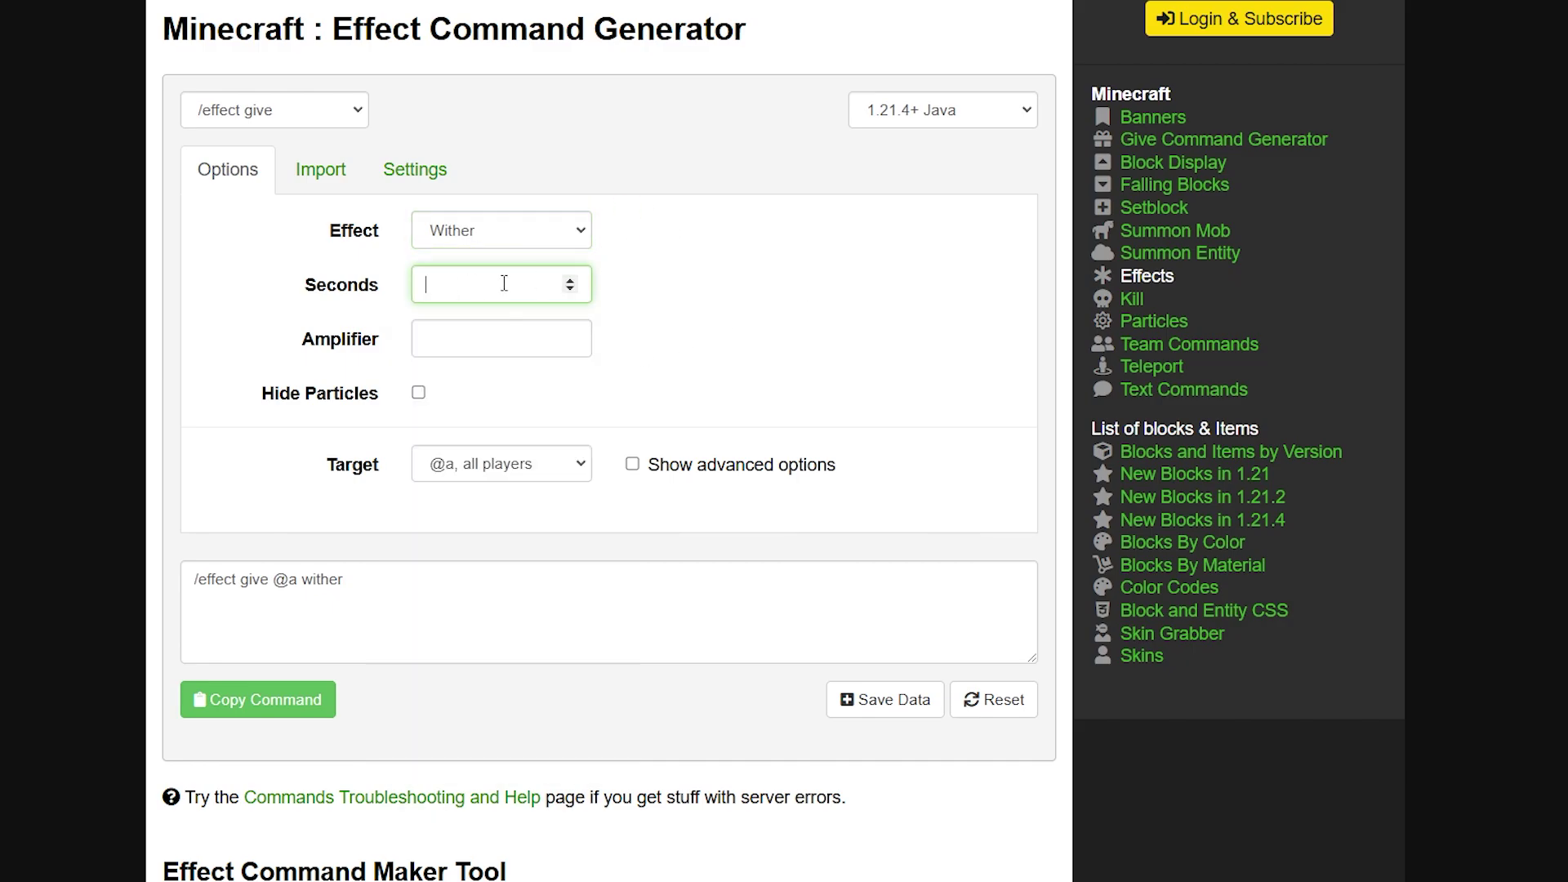
left_click(431, 338)
left_click(421, 393)
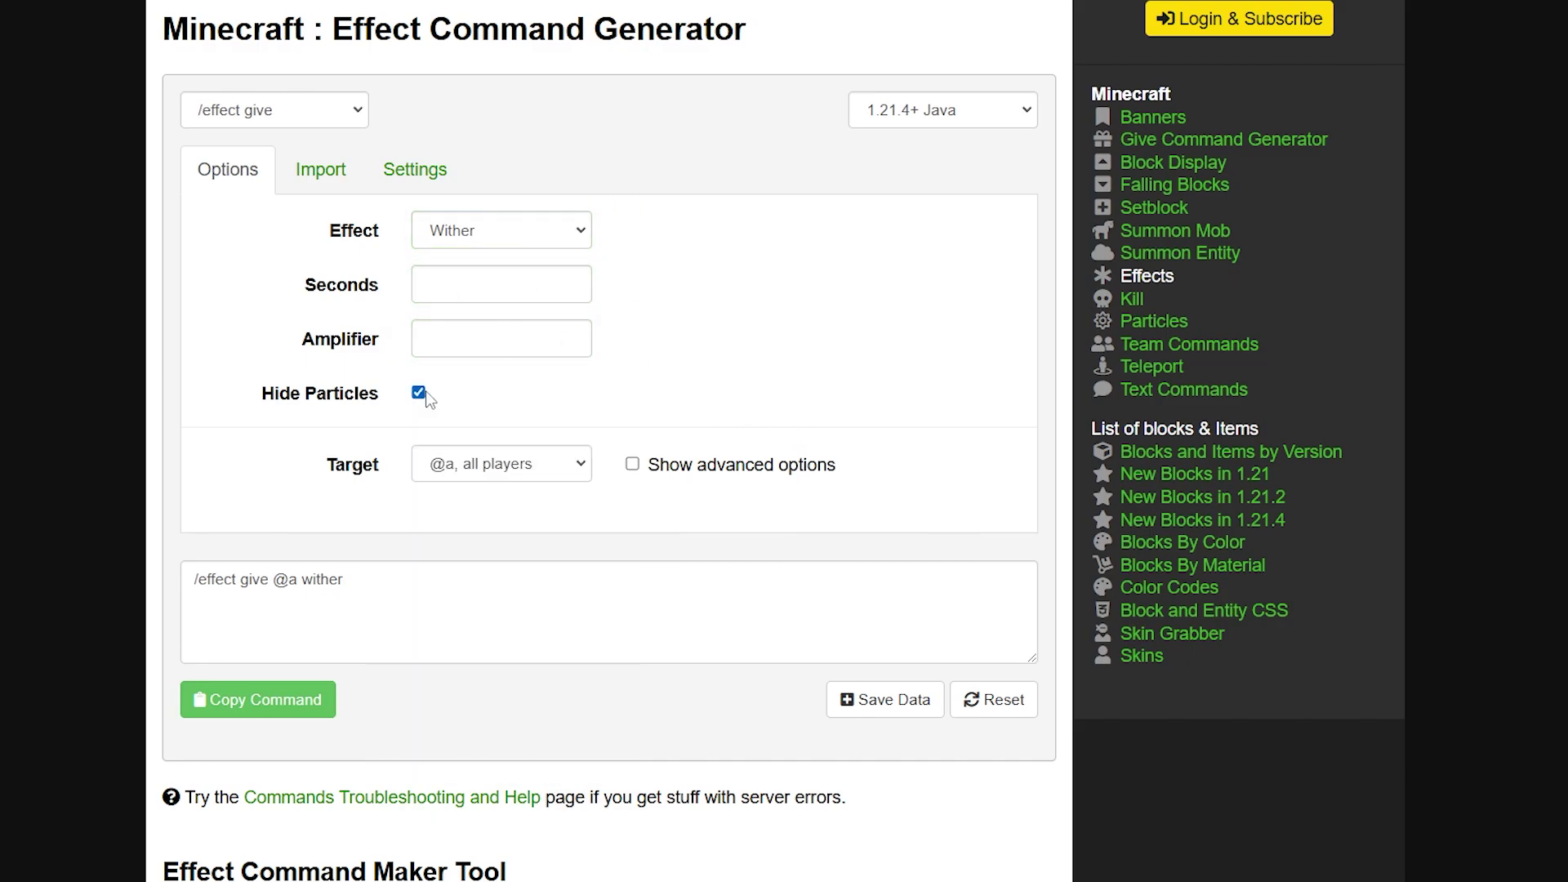
left_click(420, 393)
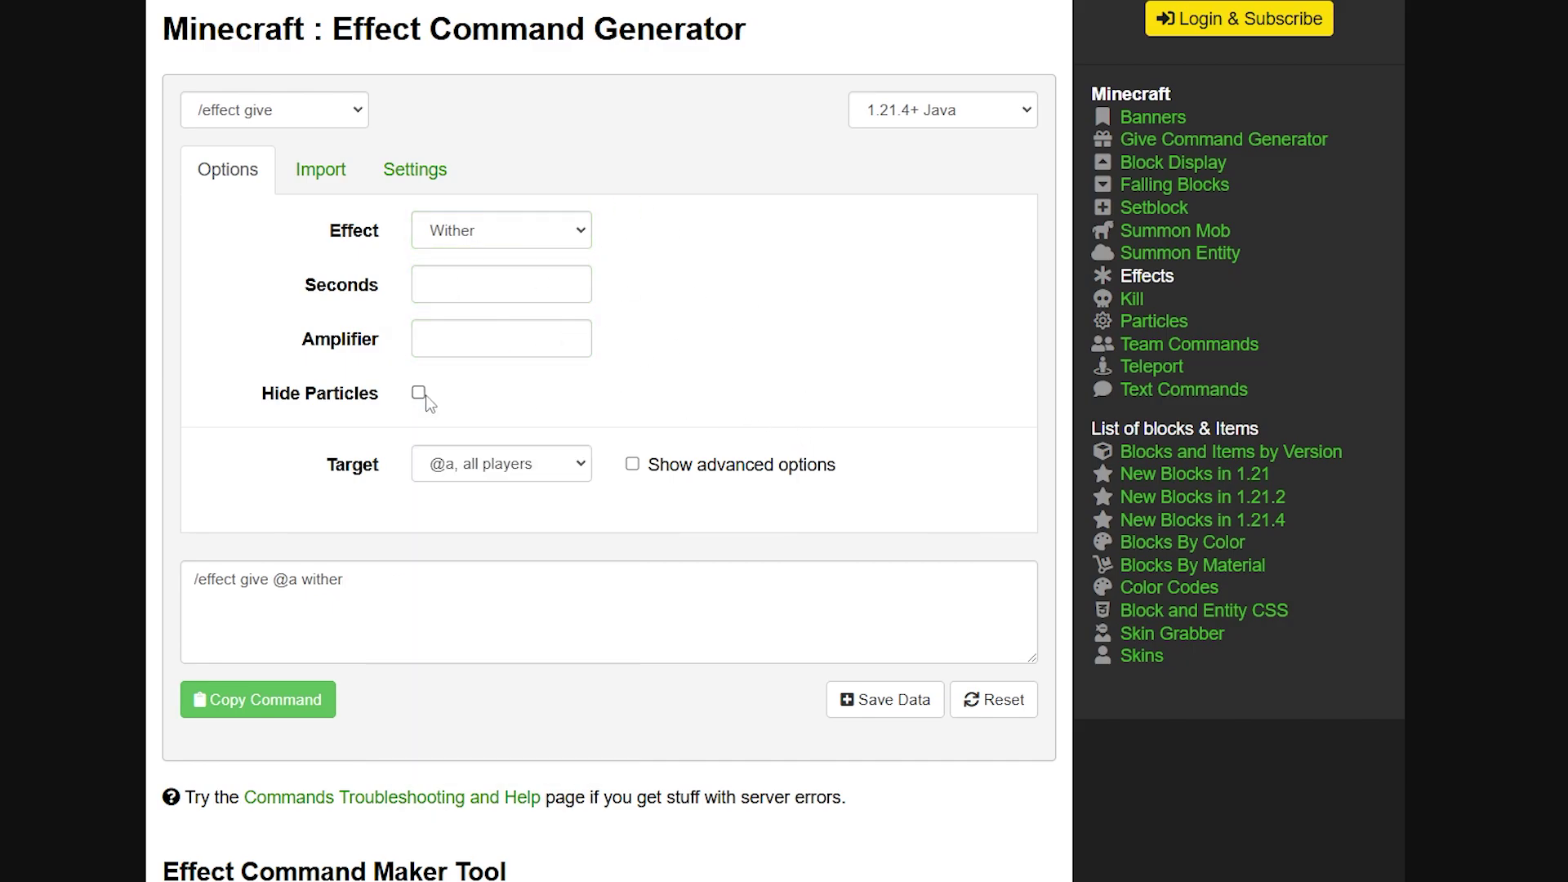
Step: Keep all players as the effect target, then view the Setblock Command Generator
left_click(418, 470)
left_click(438, 490)
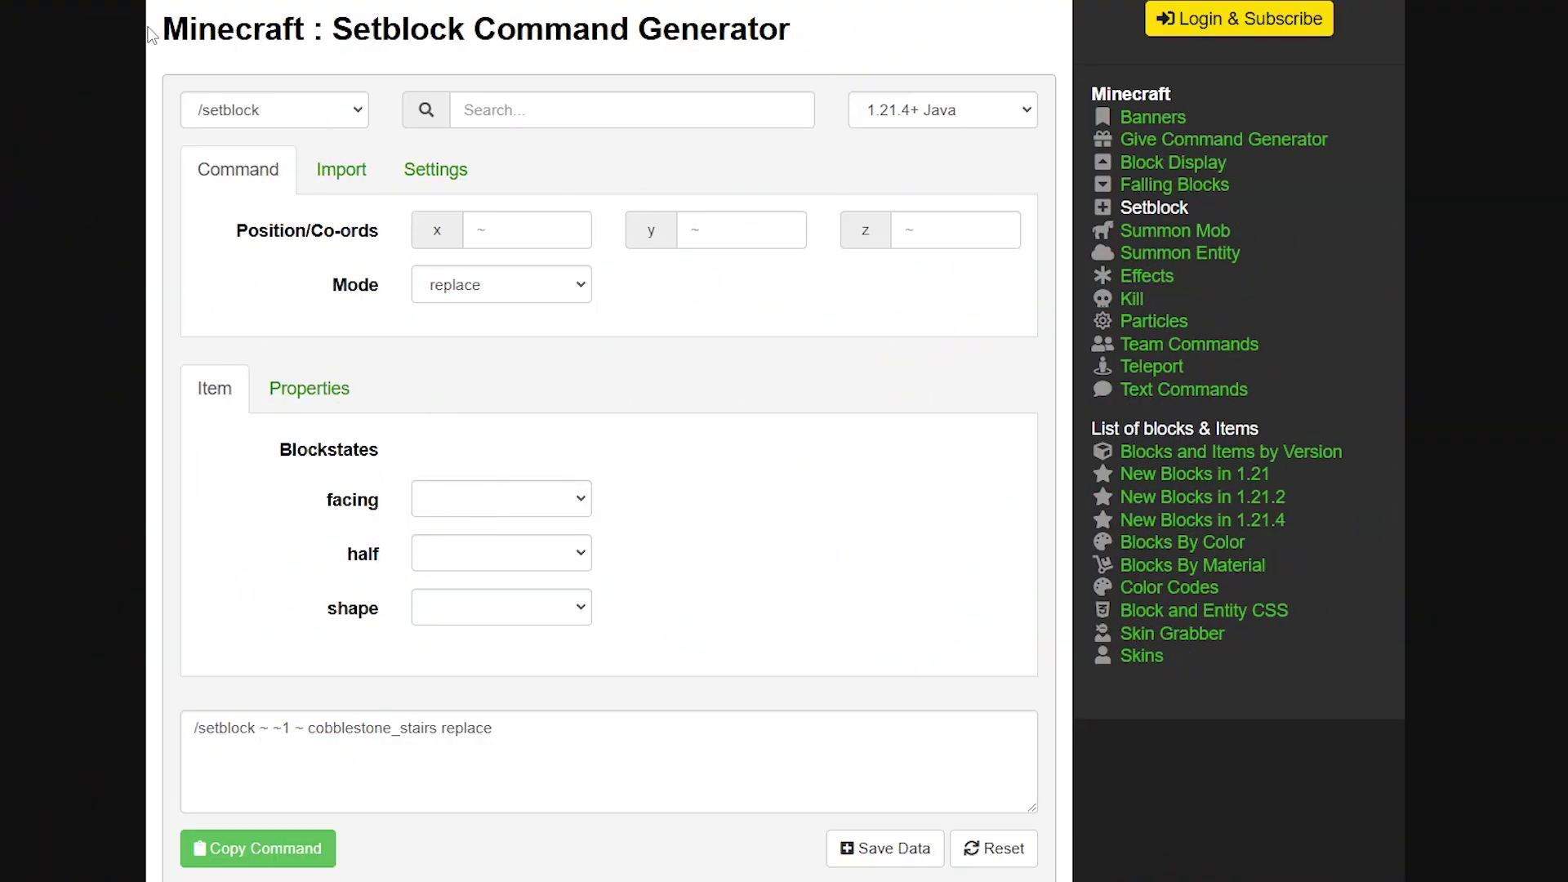
left_click_drag(150, 33, 808, 30)
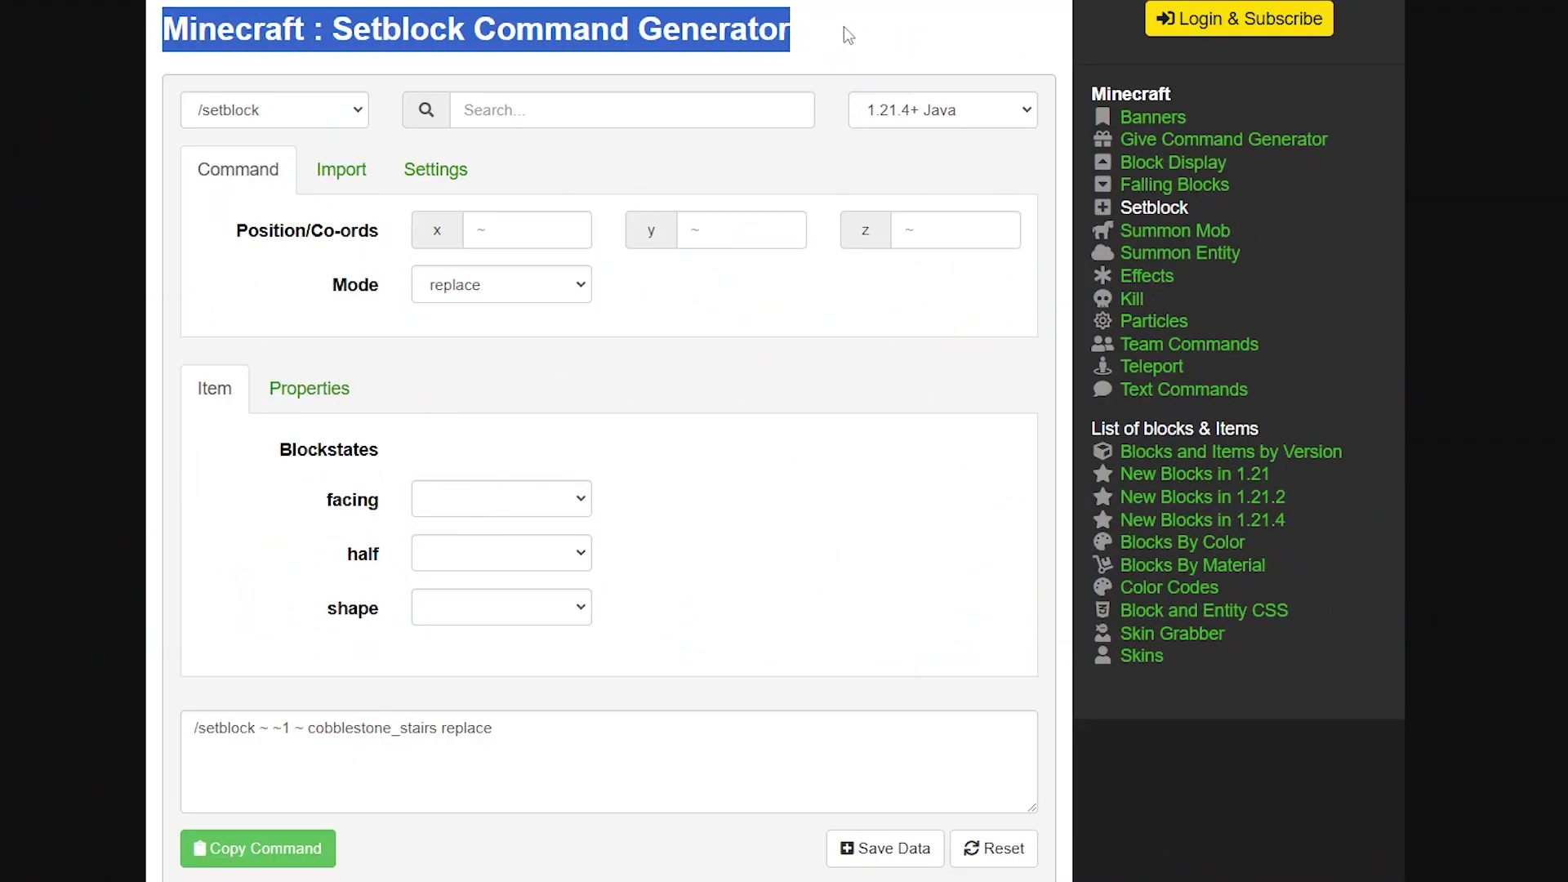
left_click(498, 29)
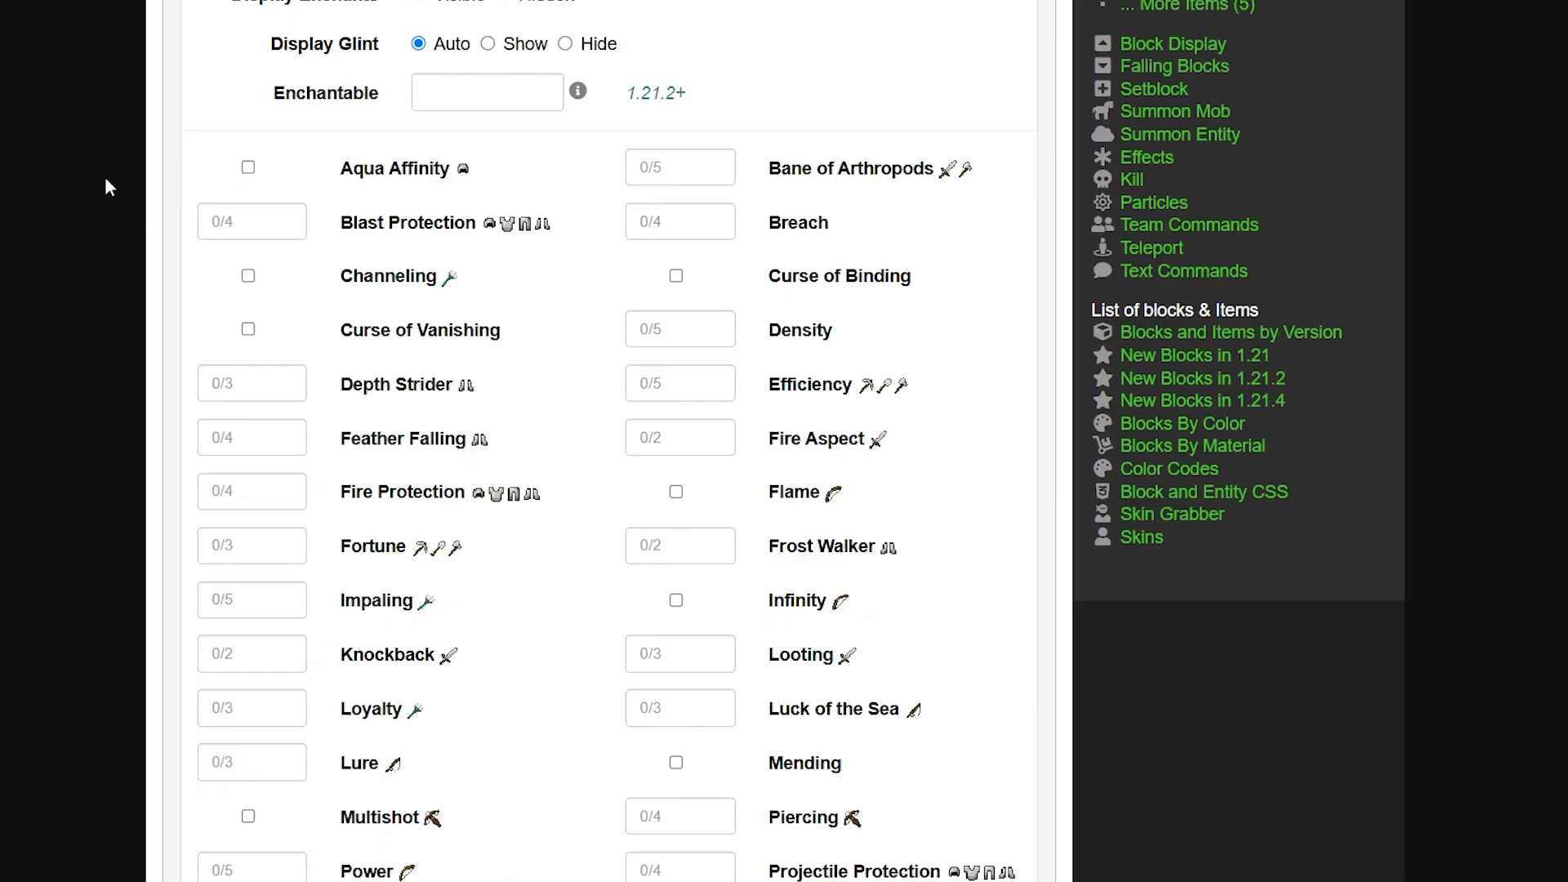
Step: Raise the cobblestone's Looting enchantment to level 3
scroll(656, 610, "down", 5)
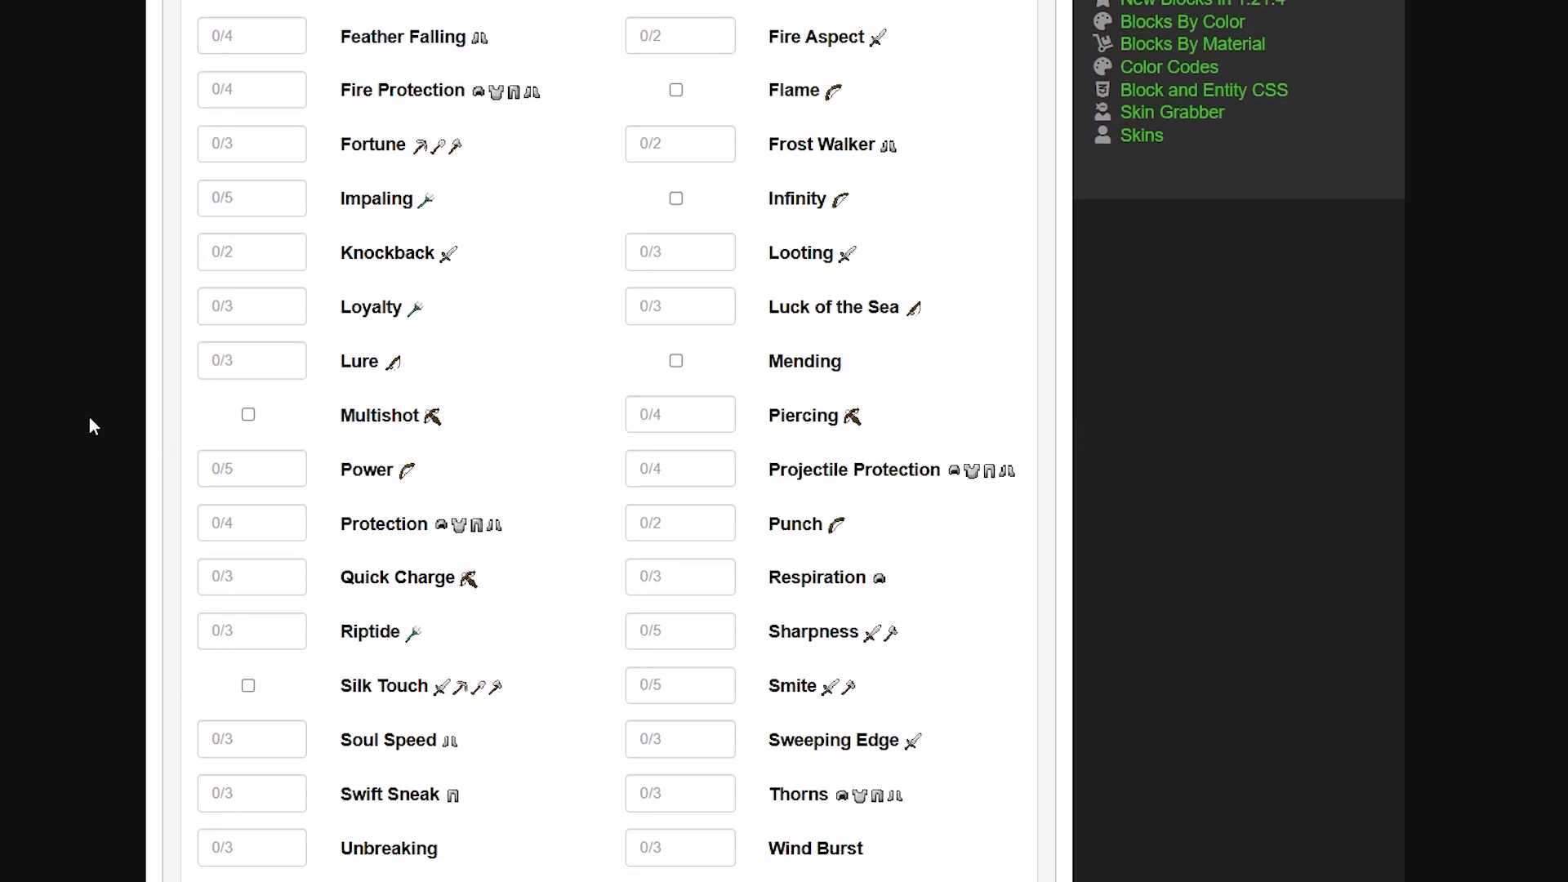
left_click(712, 447)
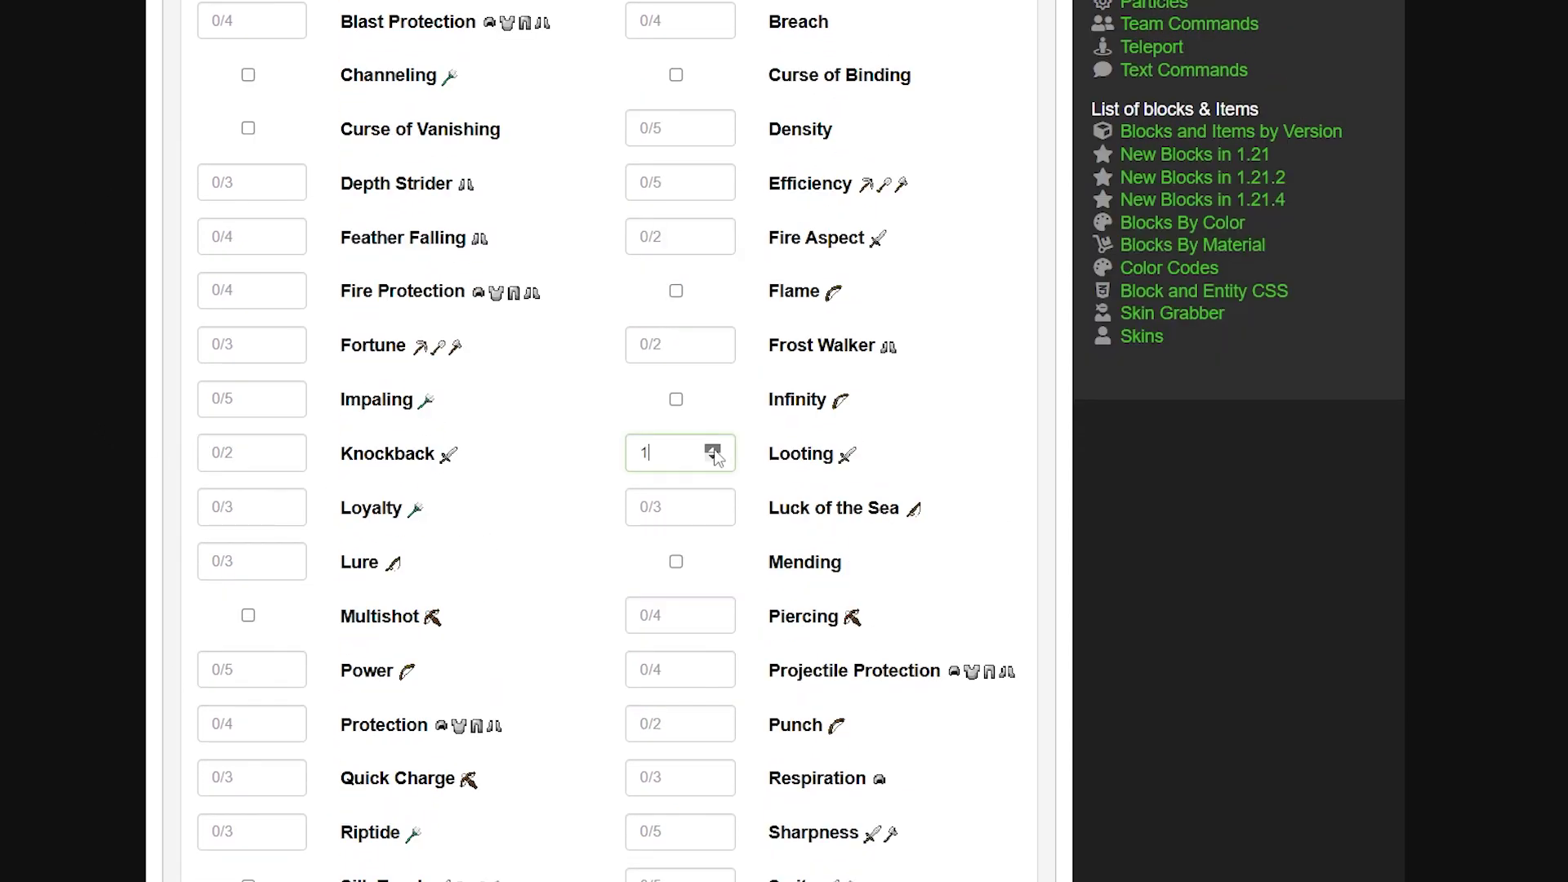
left_click(712, 448)
left_click(712, 447)
Step: Select the generated command and enable Can Always Eat in the Food options
scroll(671, 575, "down", 7)
left_click(462, 551)
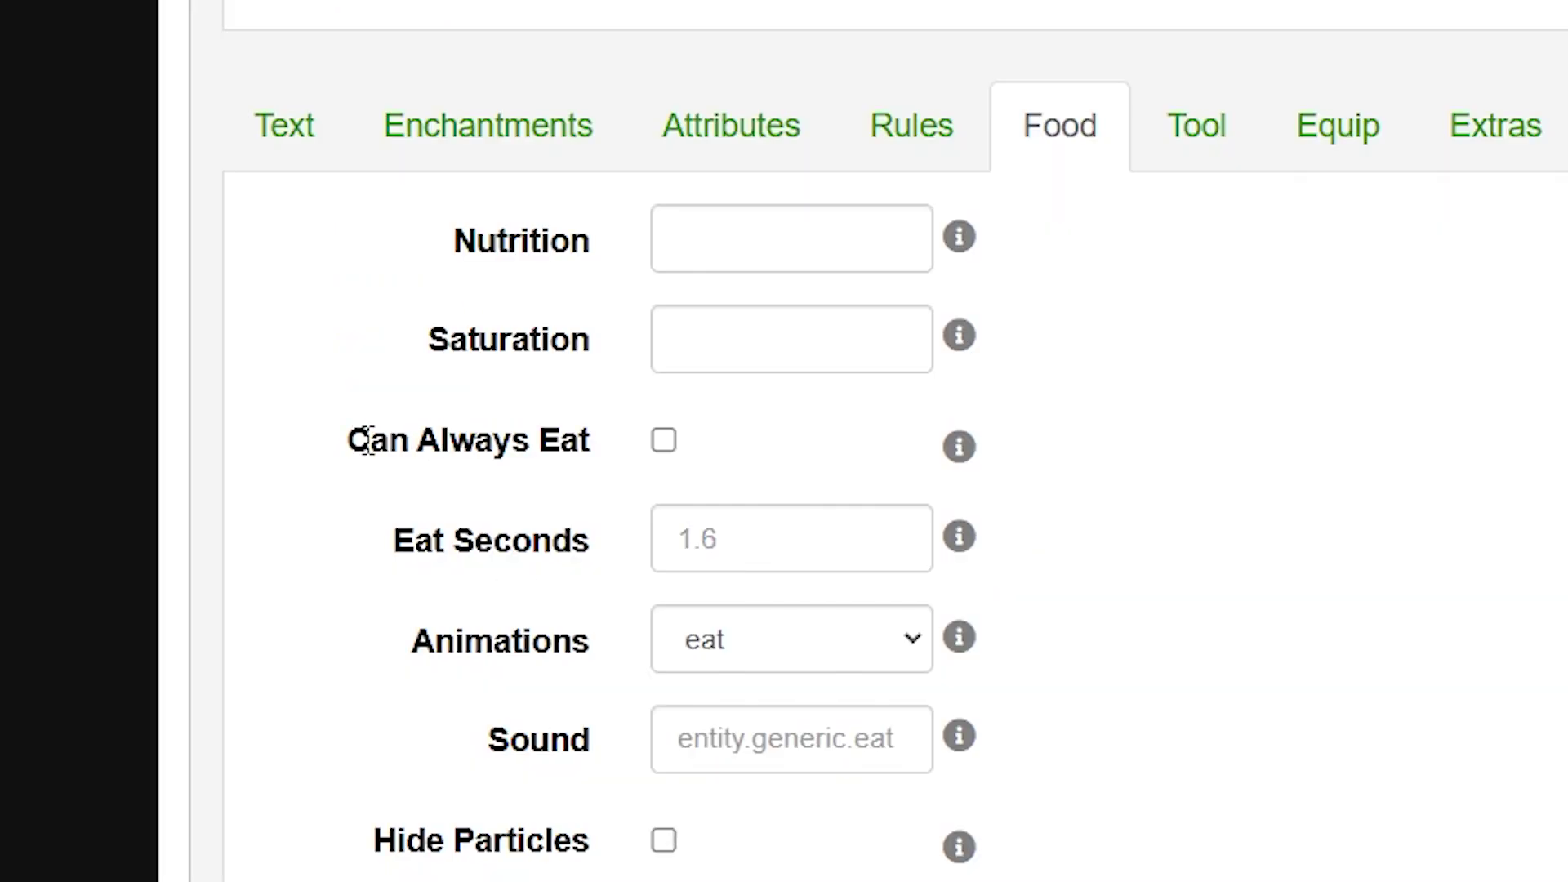
left_click_drag(351, 442, 595, 448)
left_click(664, 440)
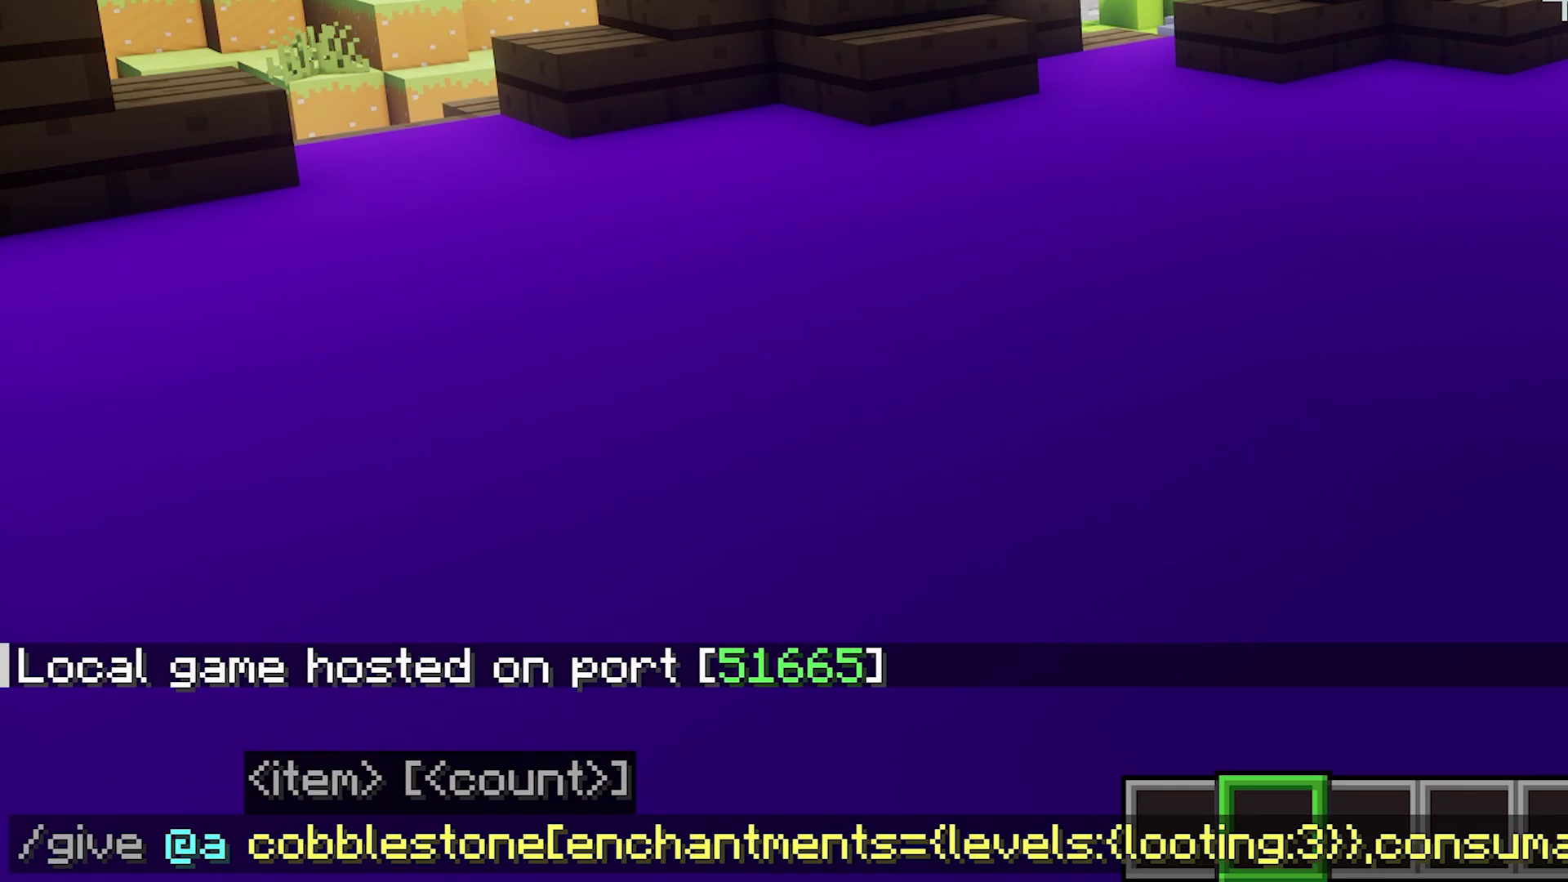
Step: Run the cobblestone /give command and check its Looting III tooltip in the inventory
key("Return")
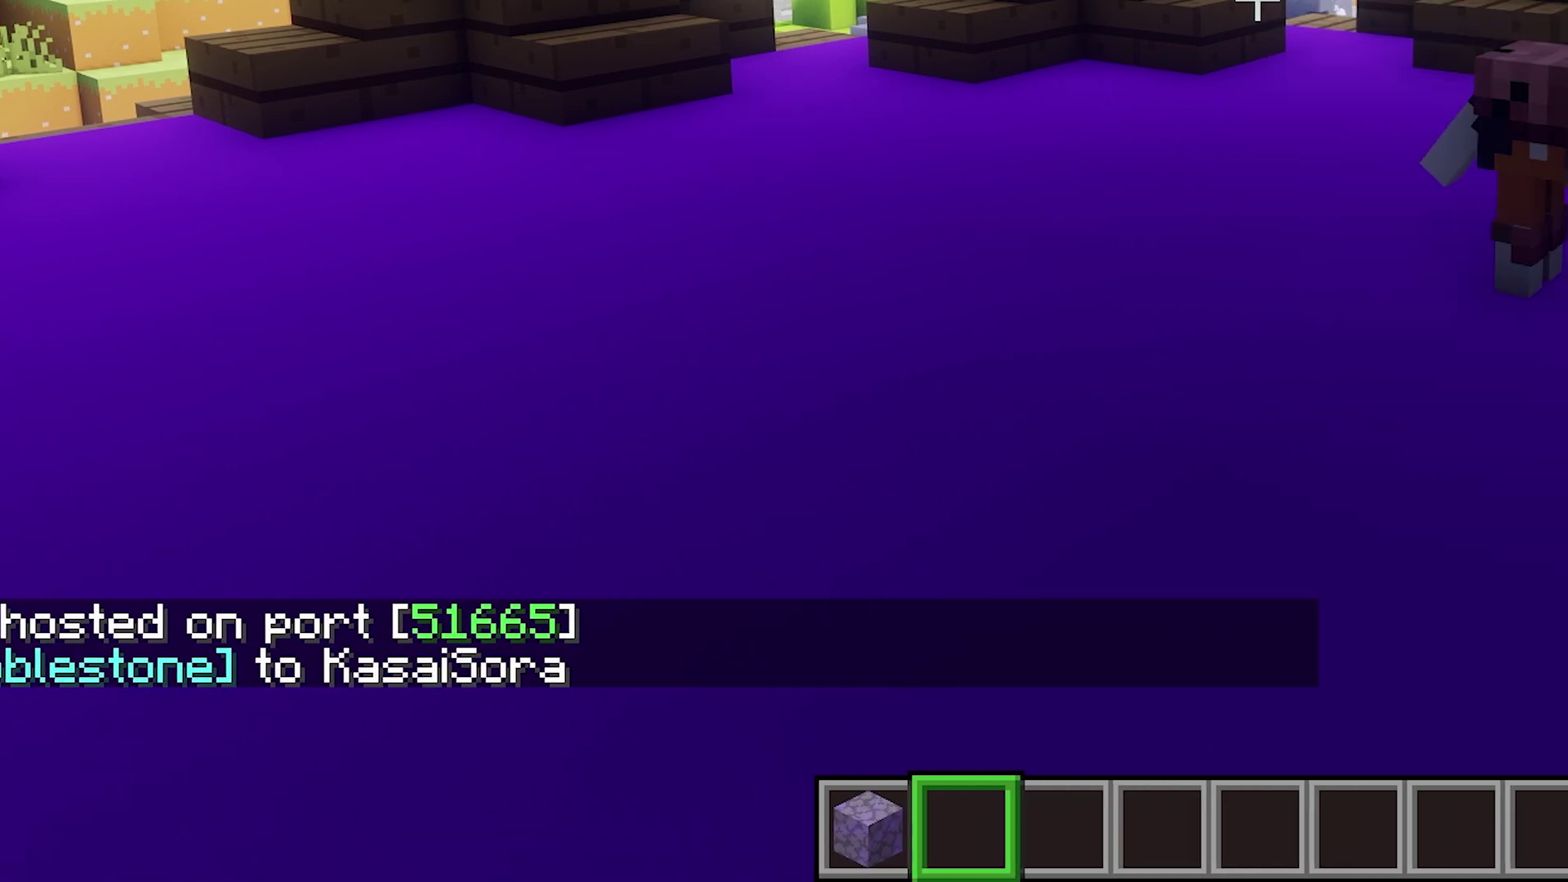
key("1")
key("e")
mouse_move(592, 458)
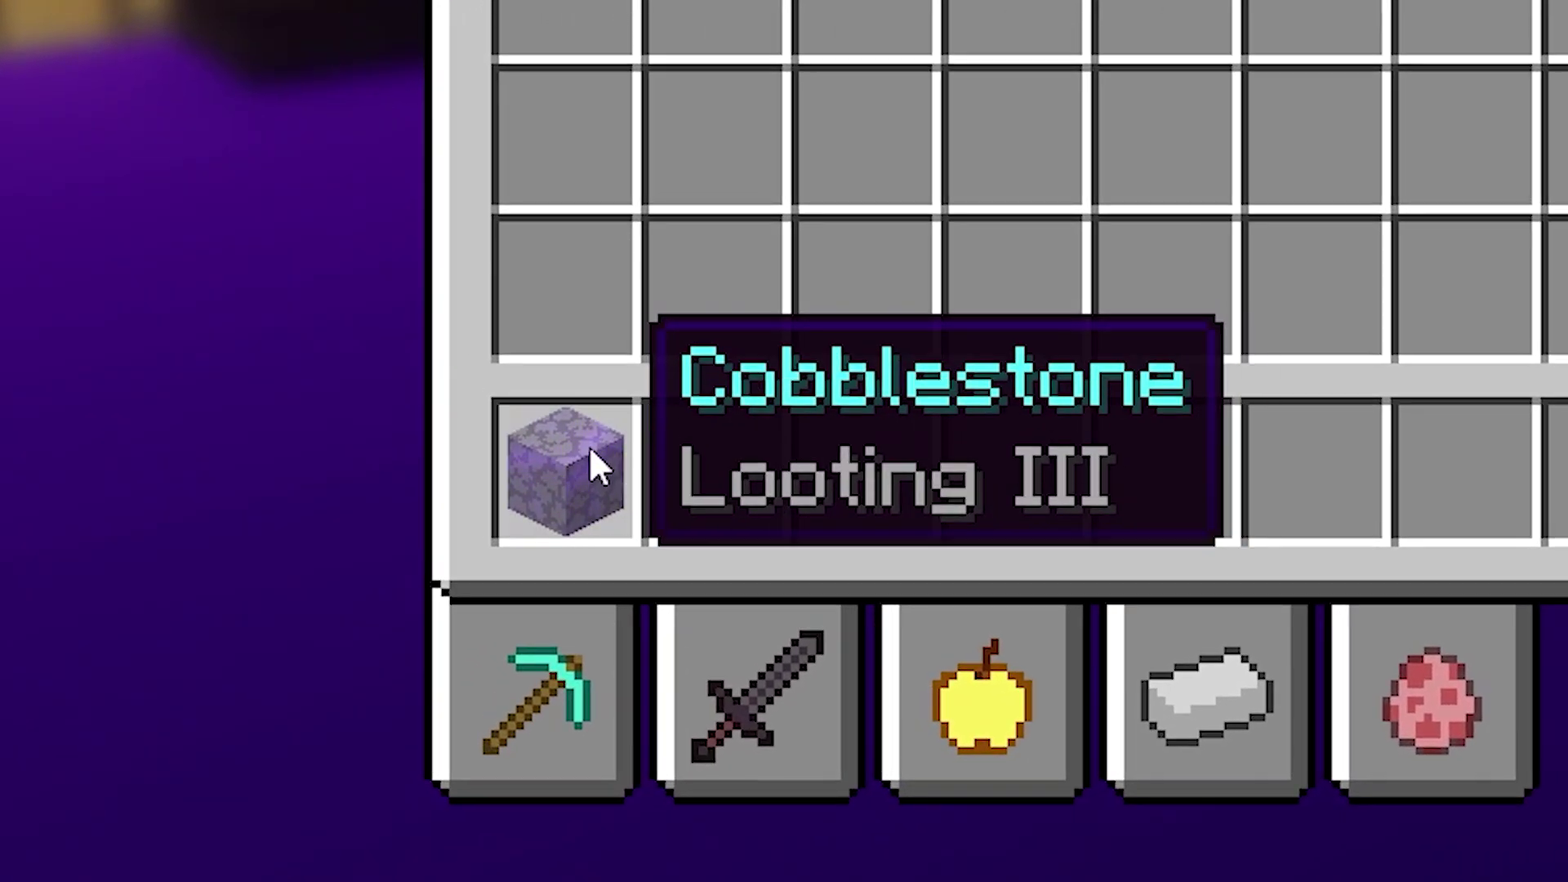
key("e")
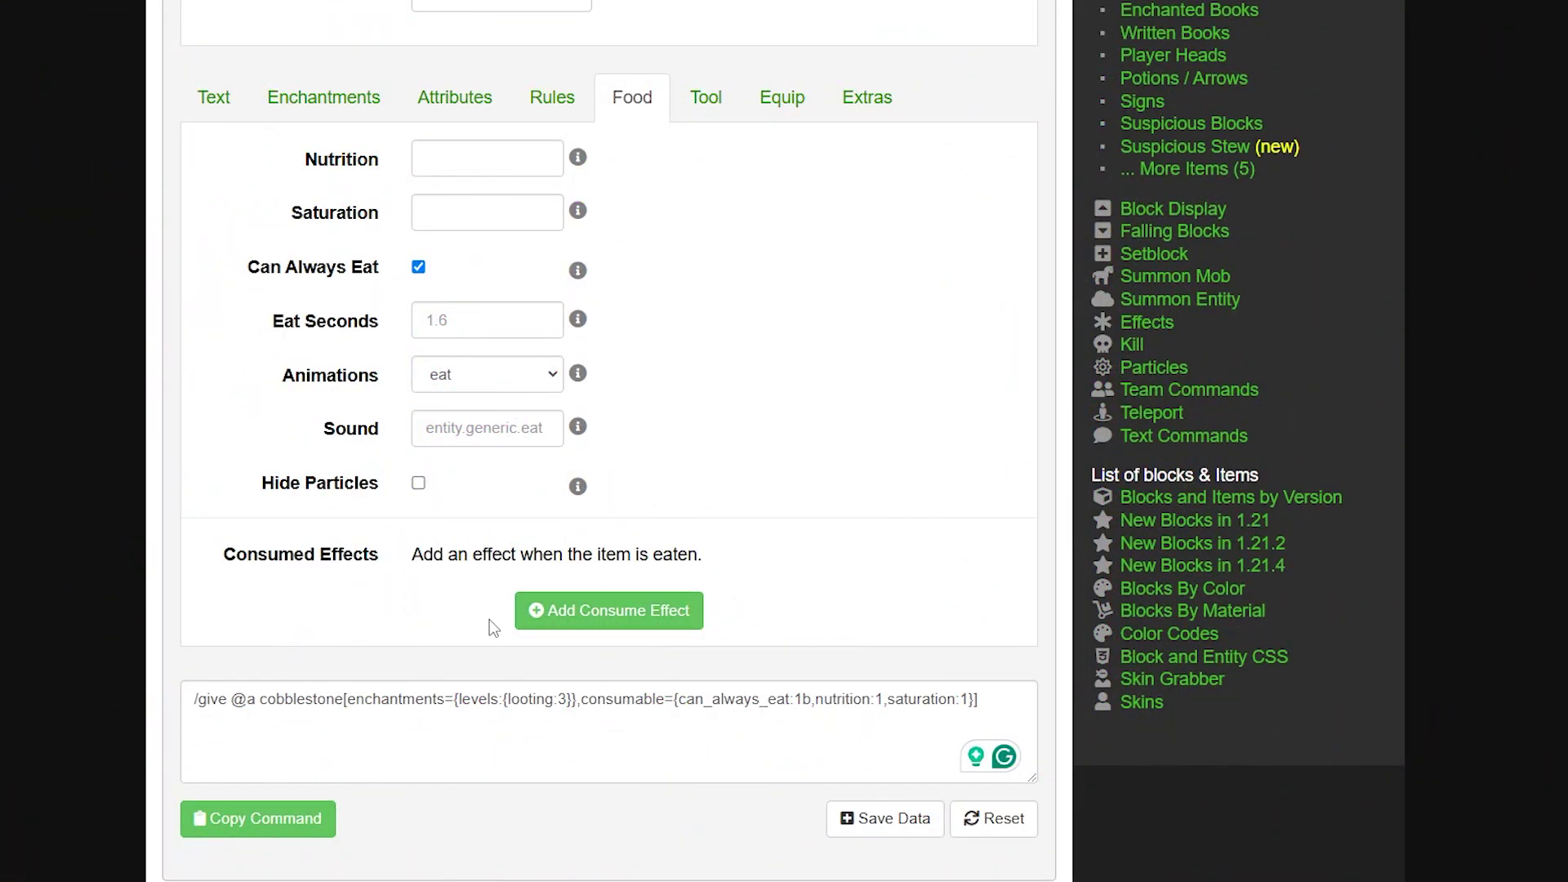
Step: Add a Speed consume effect with amplifier 10, duration 100 and particles hidden
left_click(581, 612)
scroll(707, 528, "down", 4)
left_click(525, 451)
left_click(492, 777)
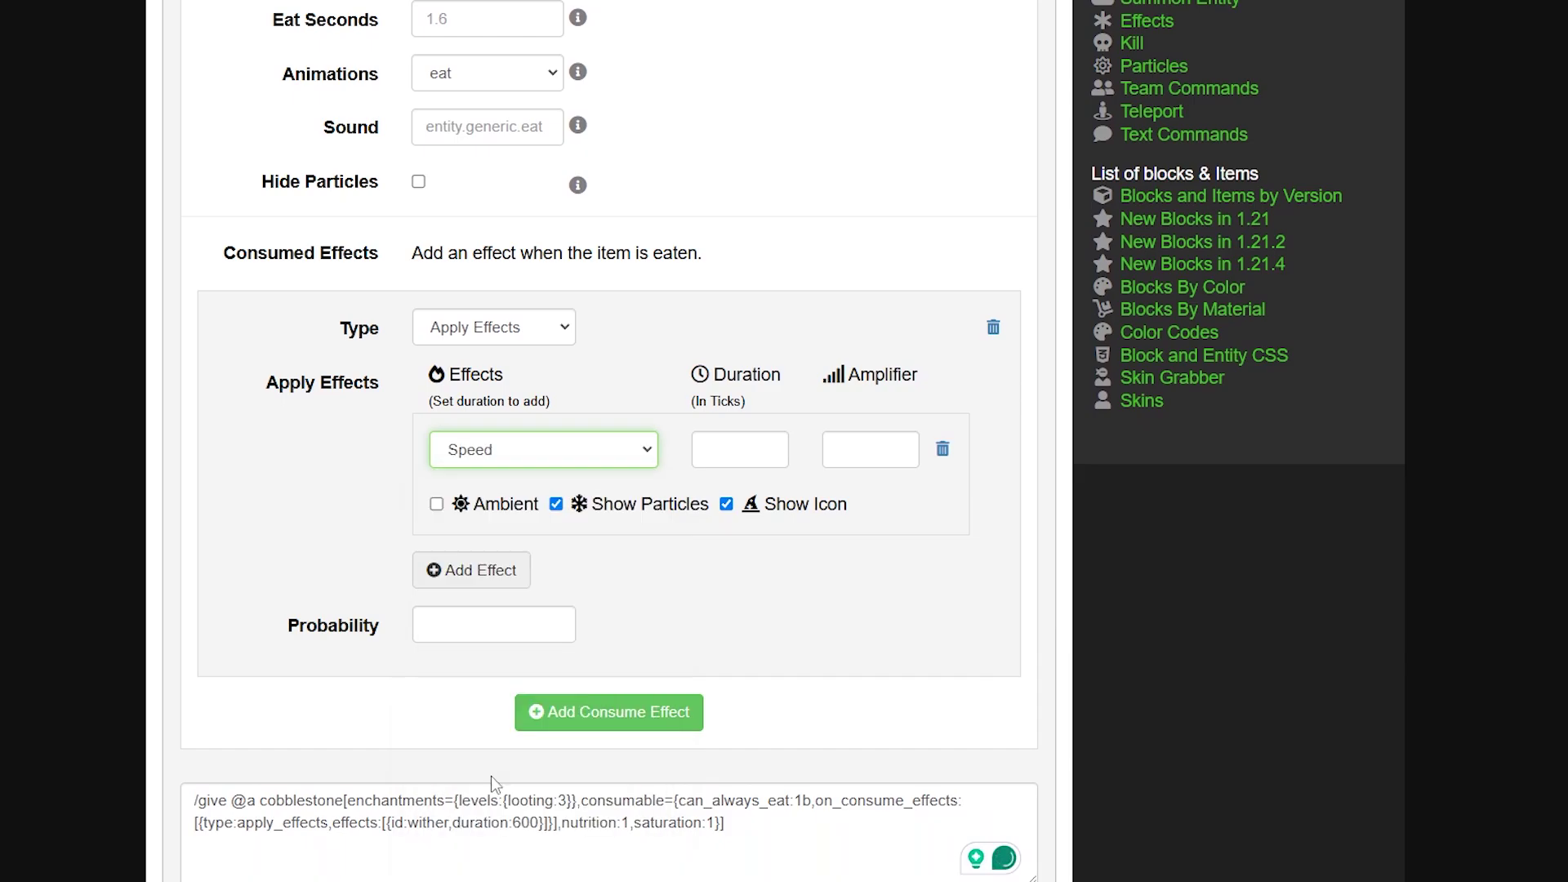
left_click(863, 436)
type("10")
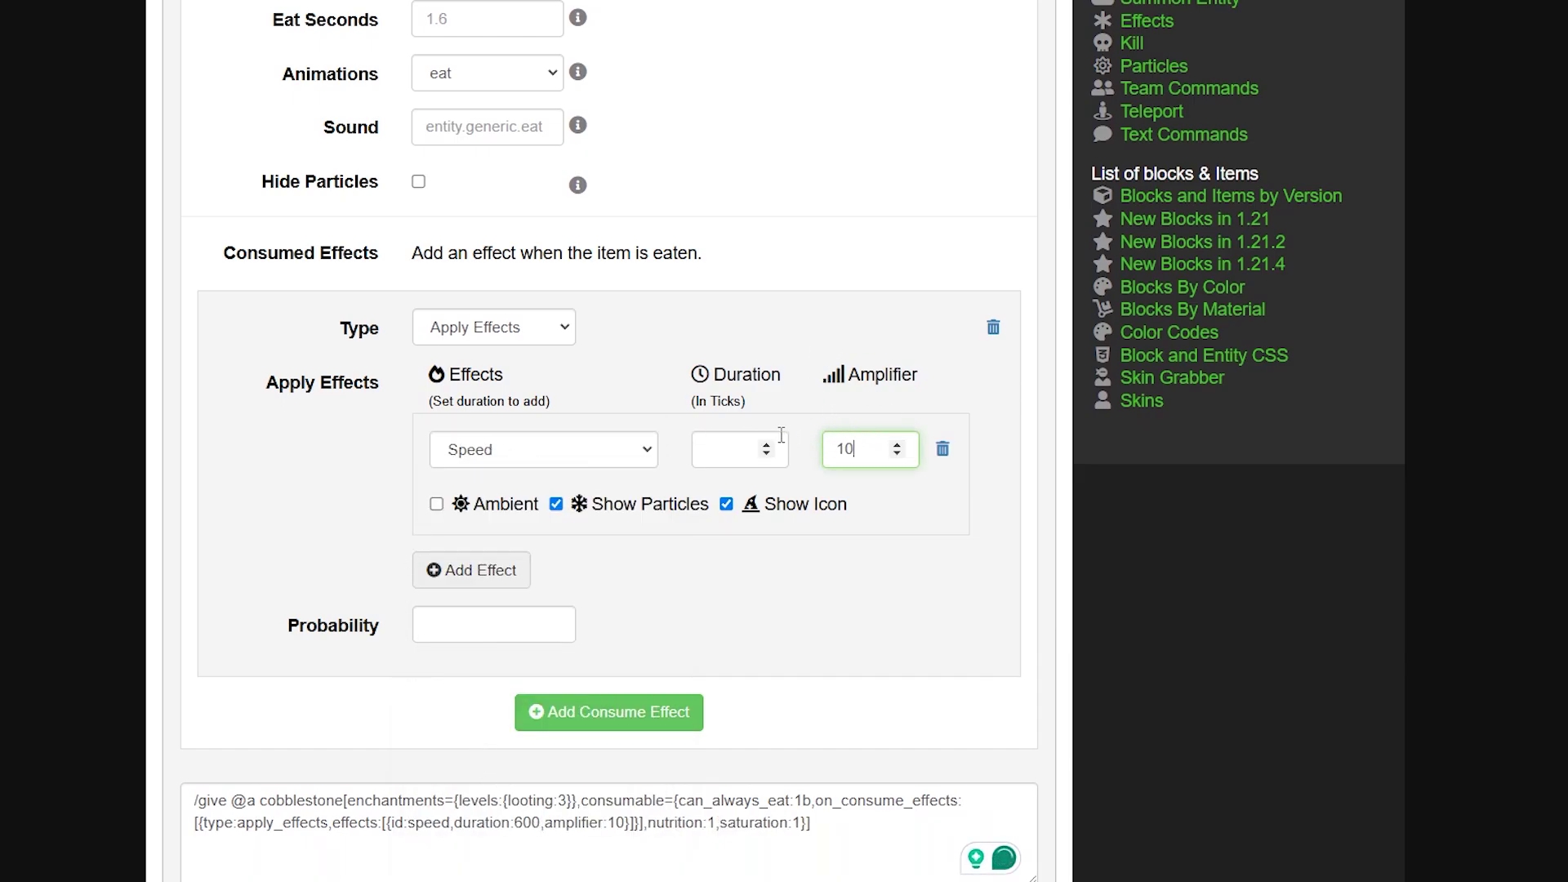
left_click(709, 462)
type("100")
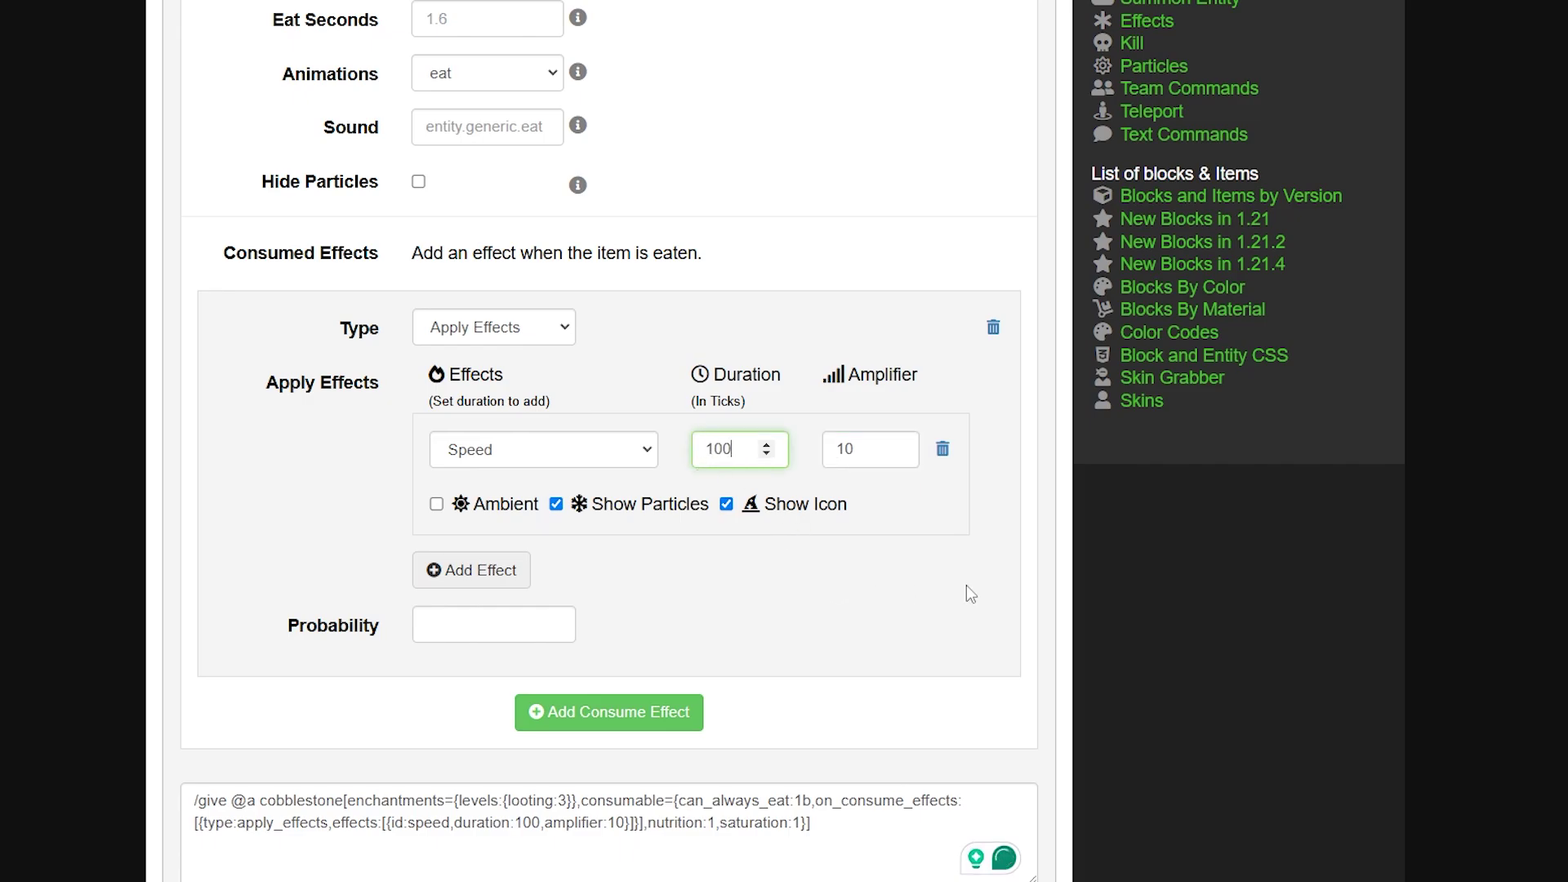
left_click(556, 503)
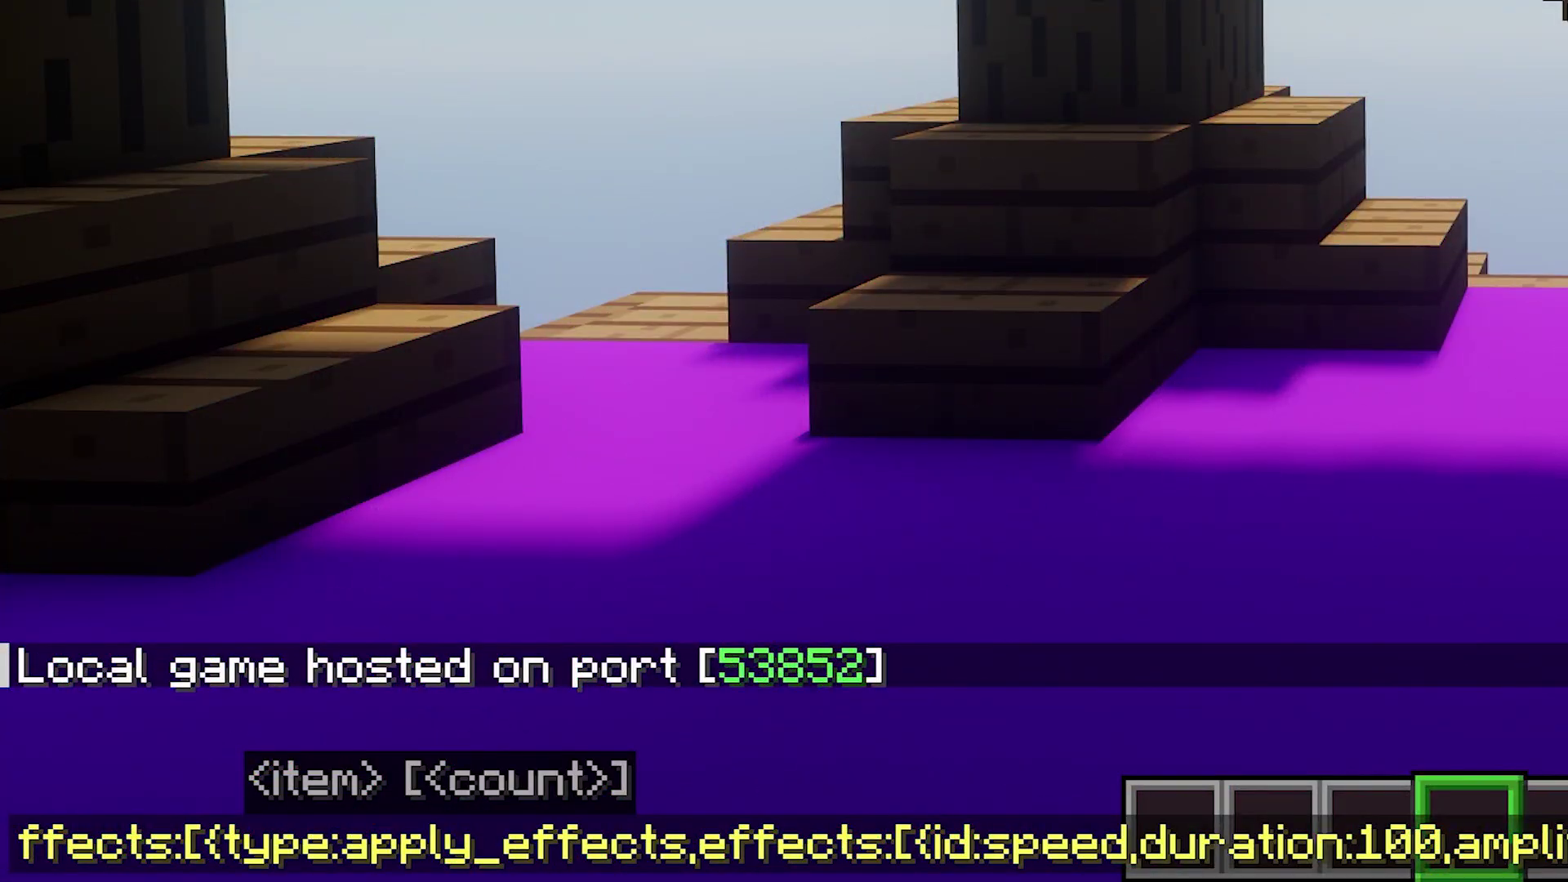
Step: Run the edible cobblestone /give command, eat the cobblestone, and walk to test Speed
key("Return")
right_click(784, 441)
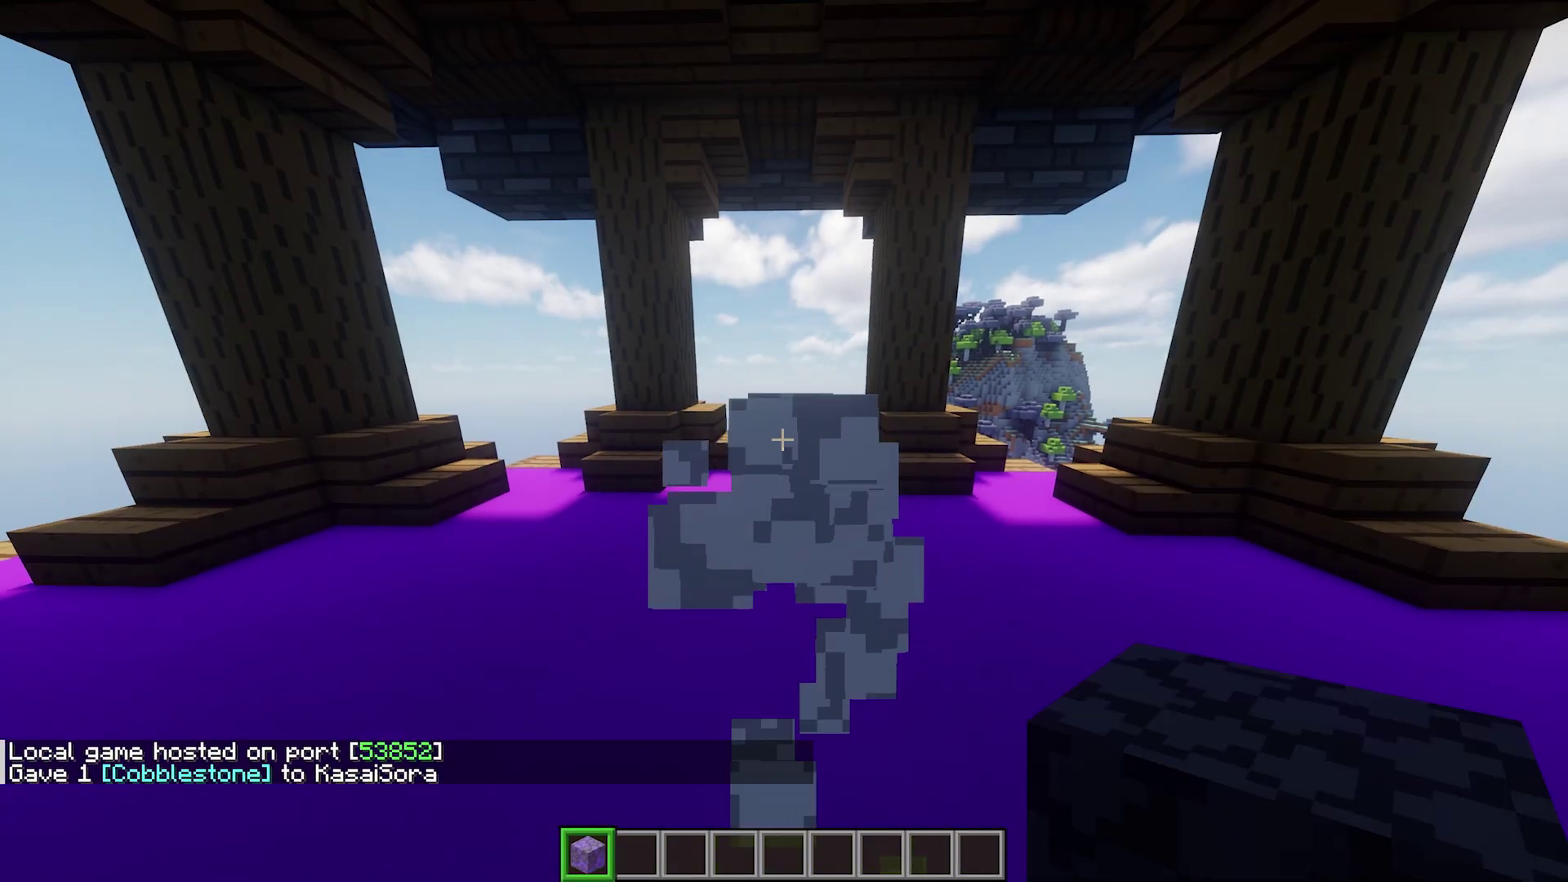
key("w")
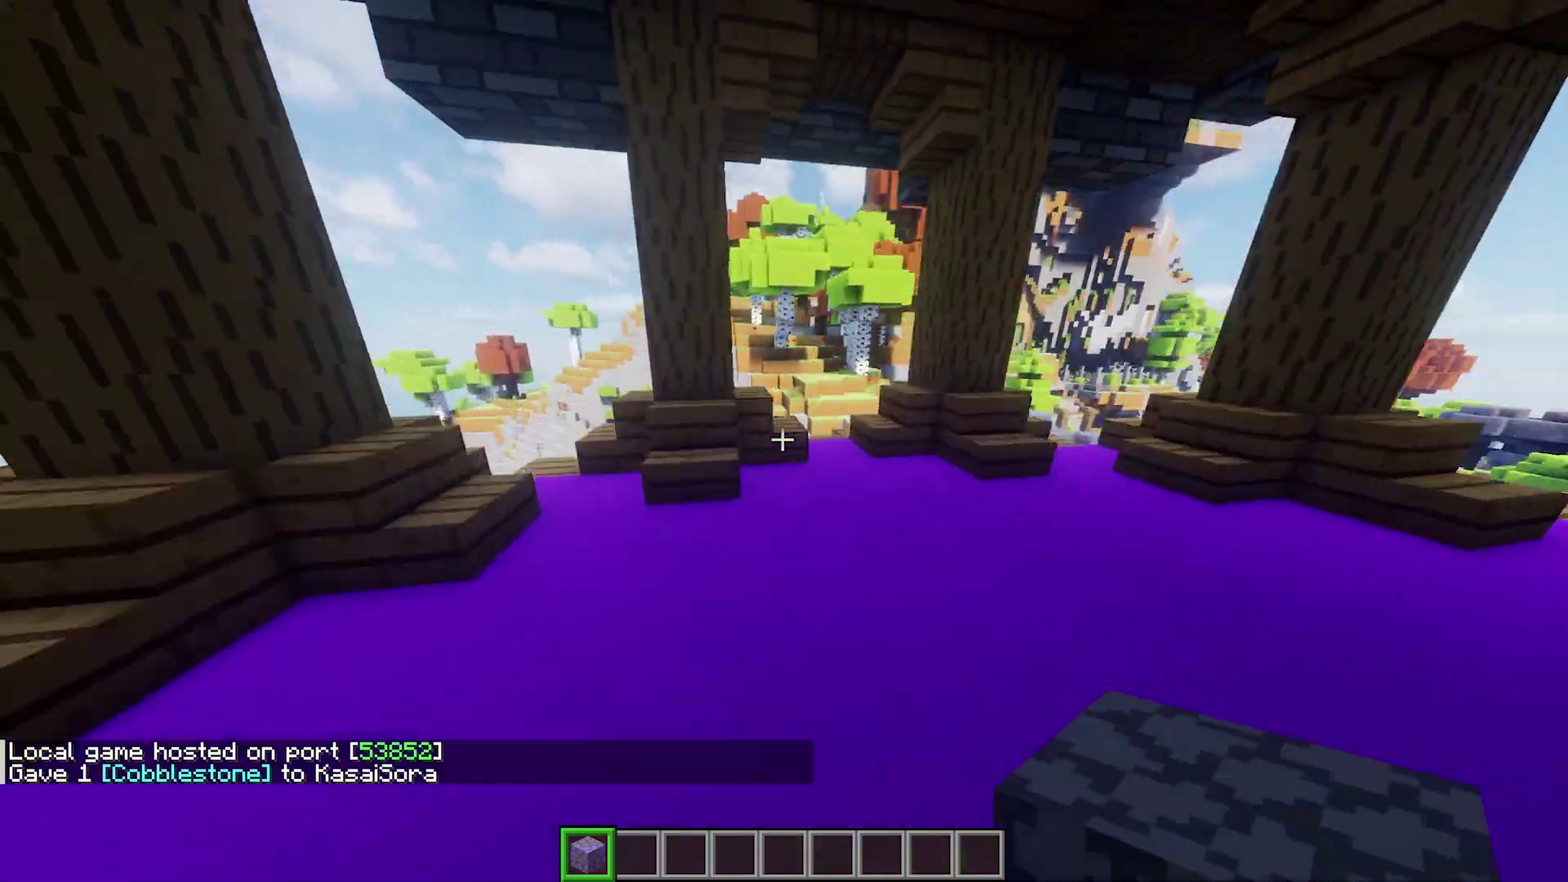